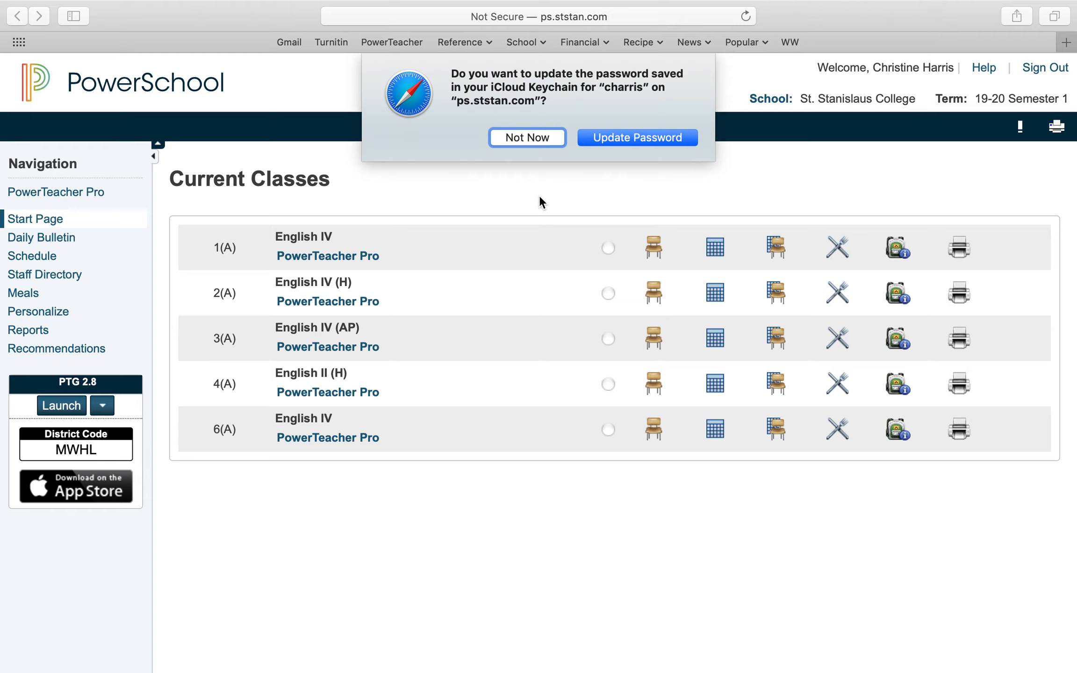
Decline the saved-password update and open the grading Categories page in PowerTeacher Pro
click(539, 135)
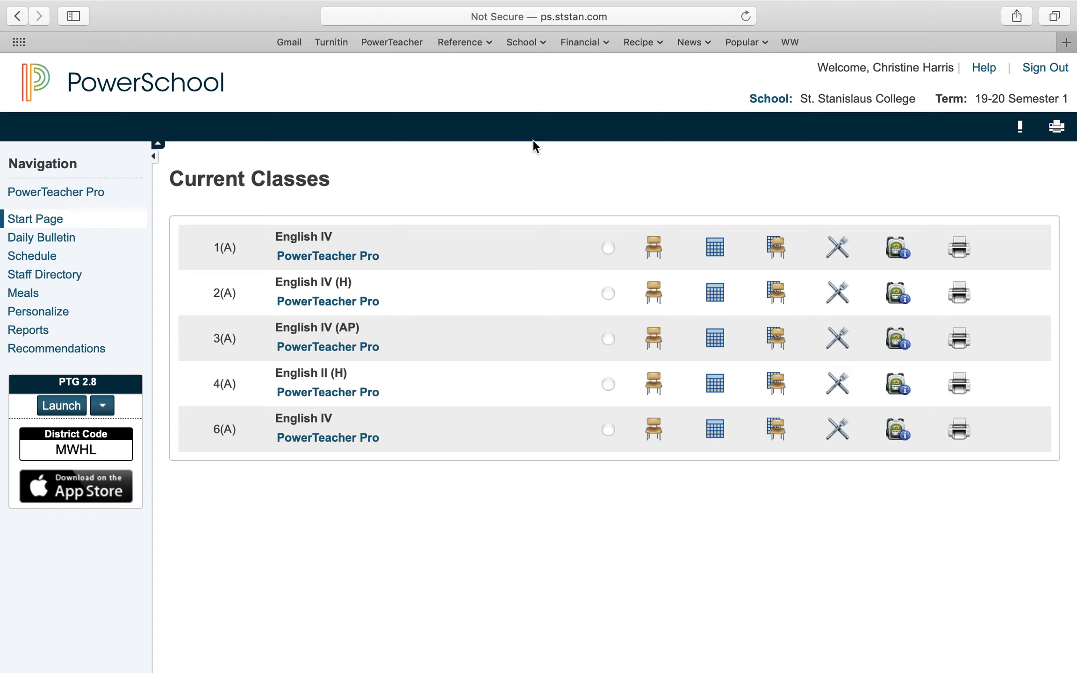
click(79, 194)
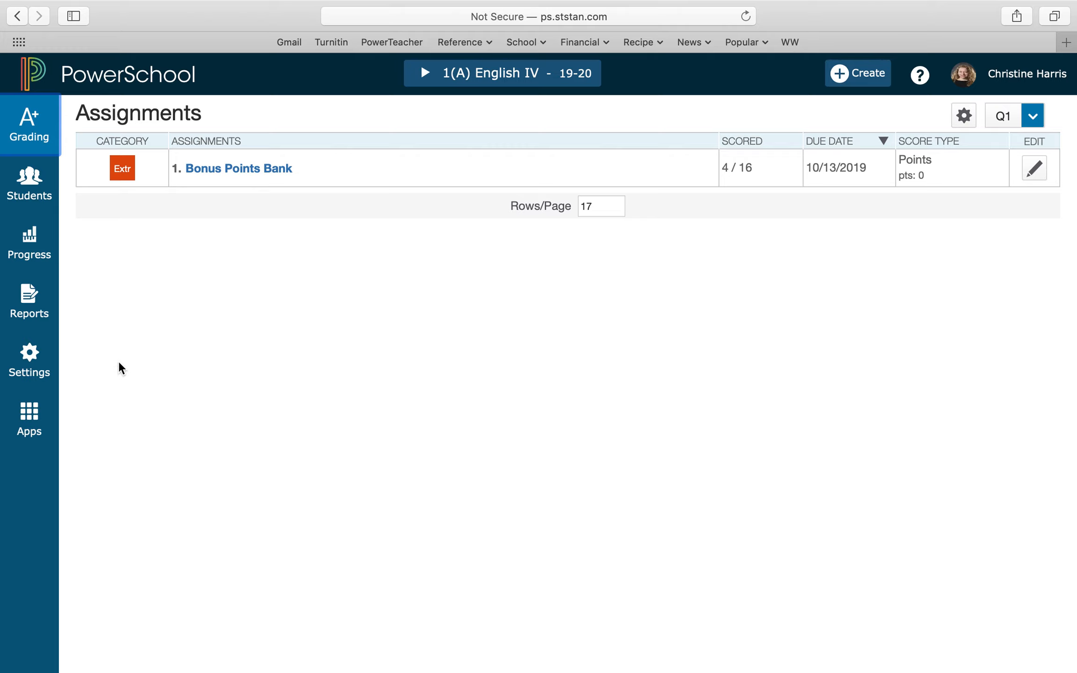
click(34, 124)
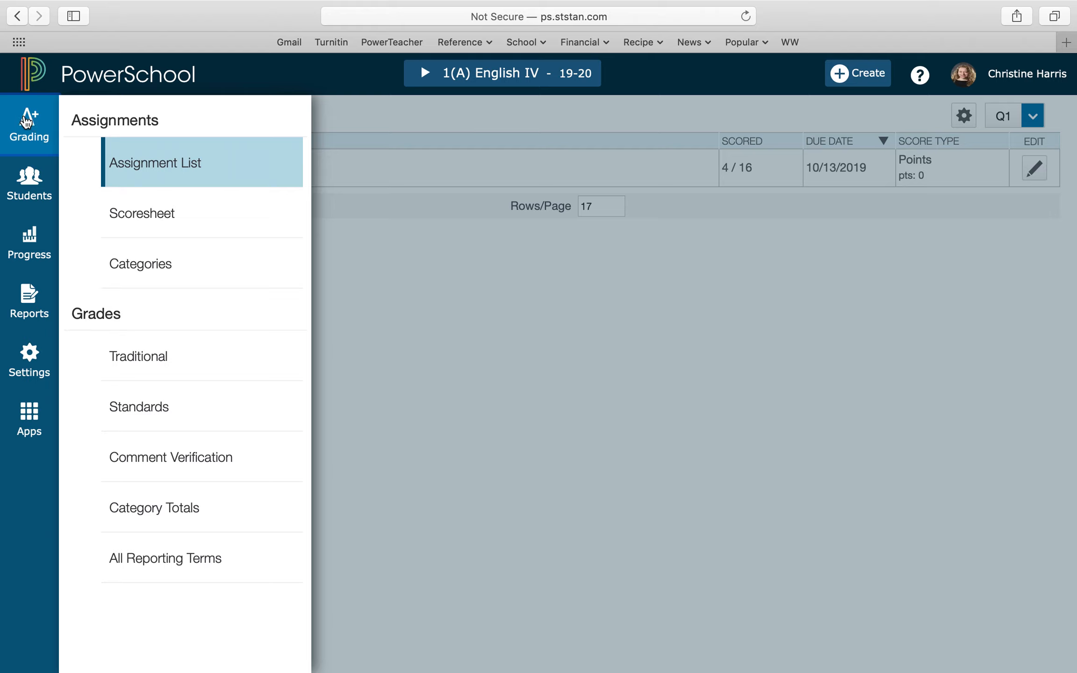
click(161, 267)
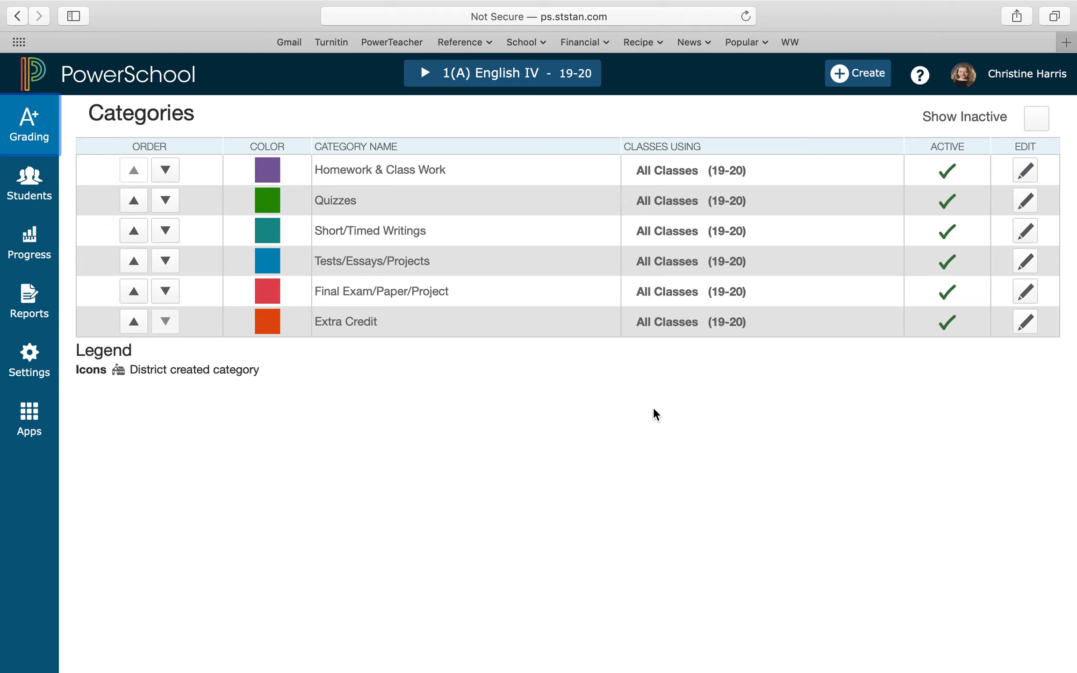
Start a new grading category named "Demo Category" and set its color to Gray
click(858, 75)
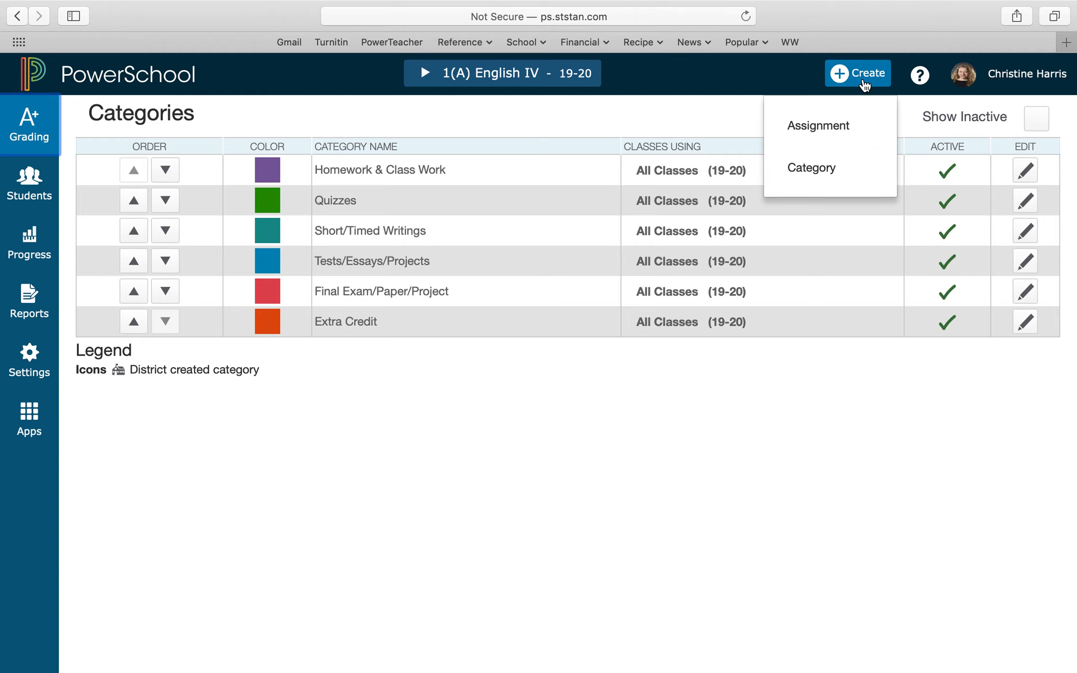
click(822, 172)
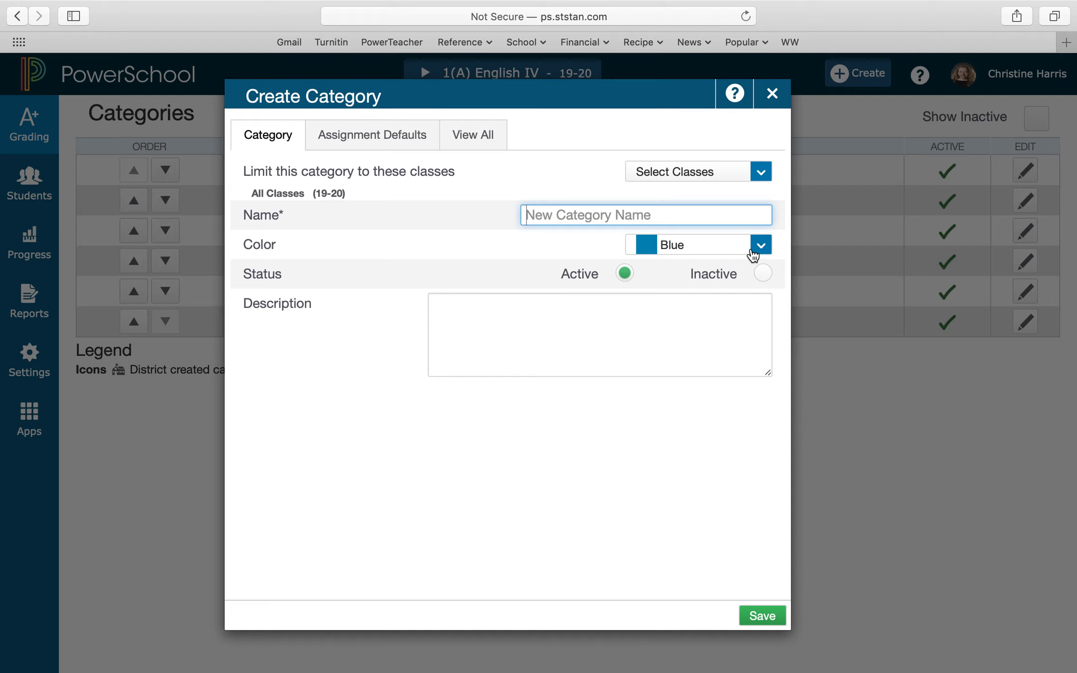
text(Demo Co)
key(BackSpace)
text(ategory)
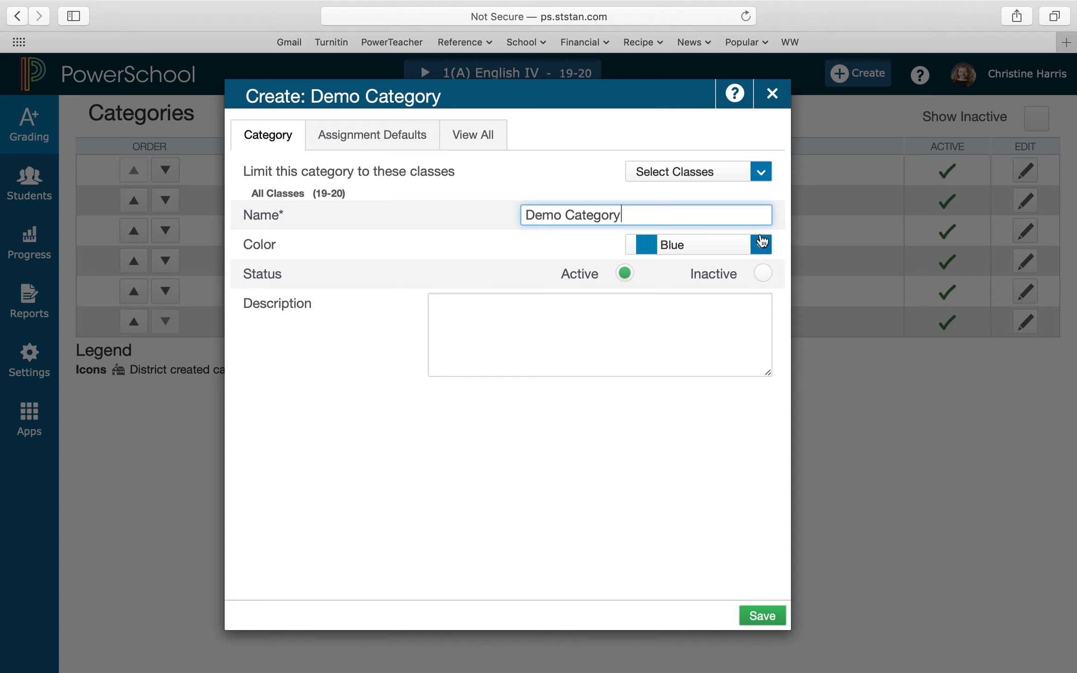
click(760, 243)
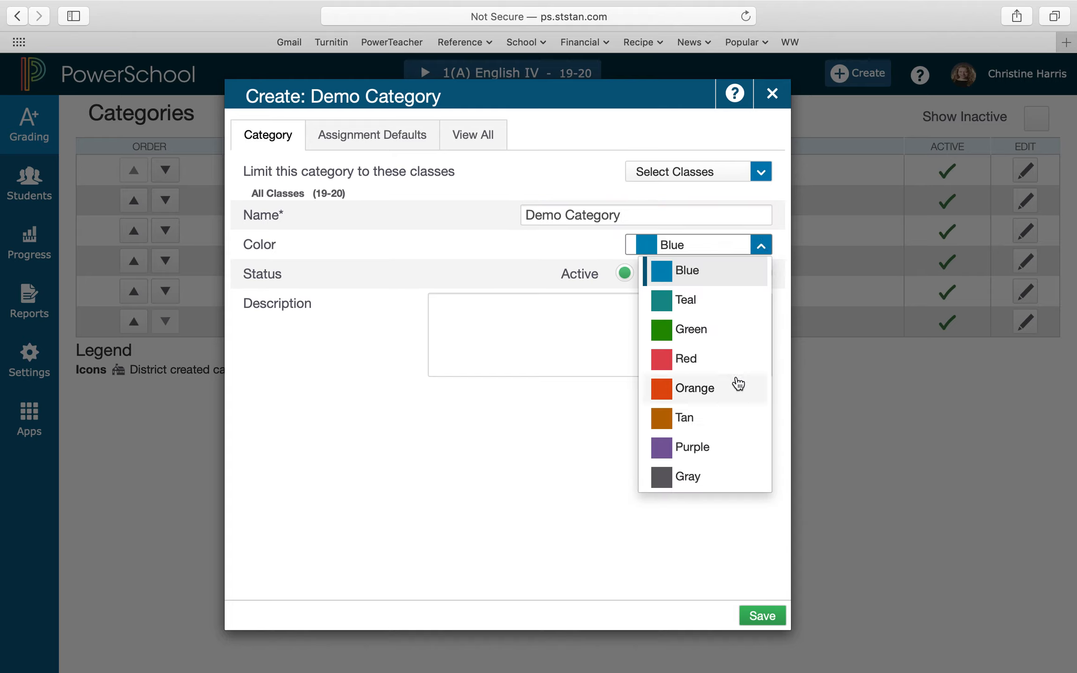
click(731, 477)
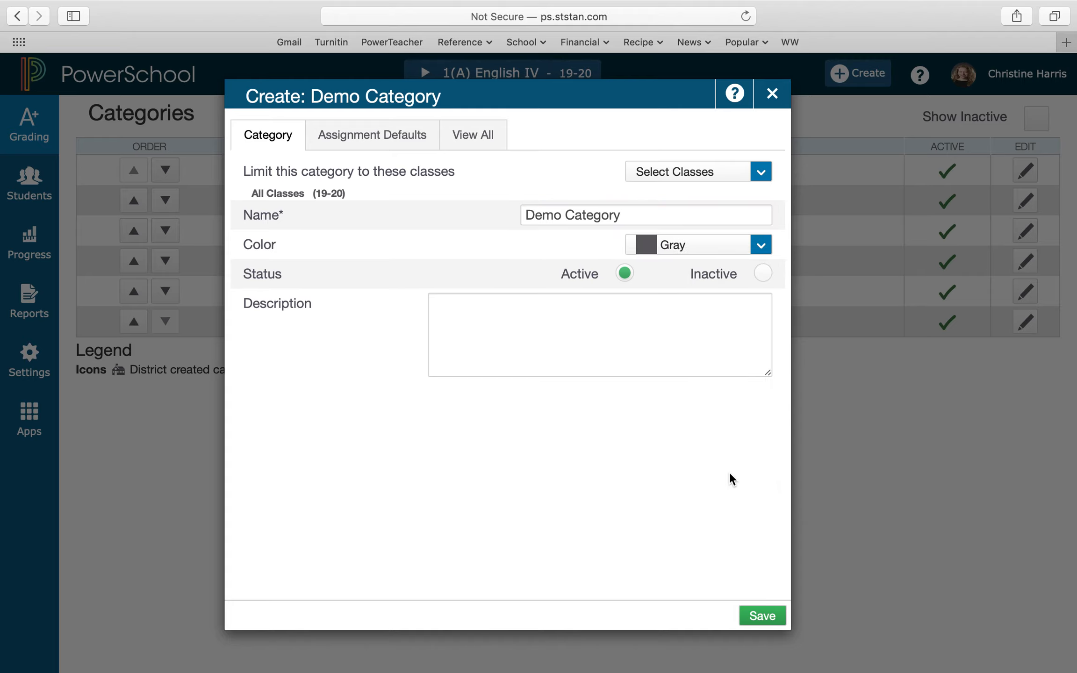
Assign the category to 1(A) English IV and all the other classes, and save it
click(768, 173)
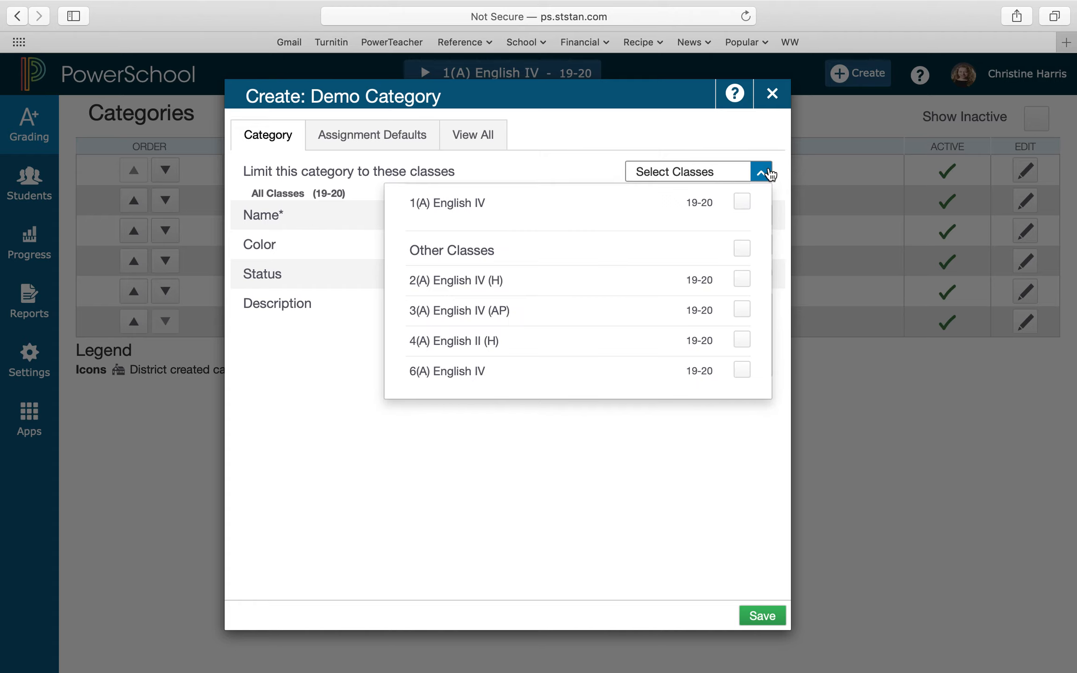
click(742, 201)
click(741, 248)
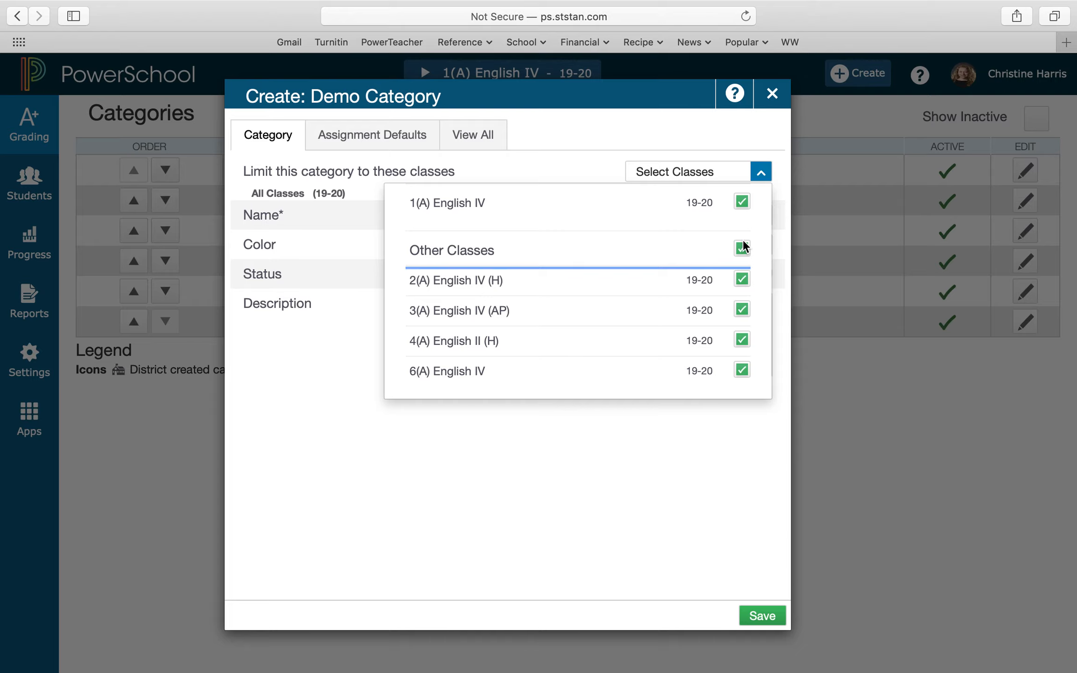
click(681, 497)
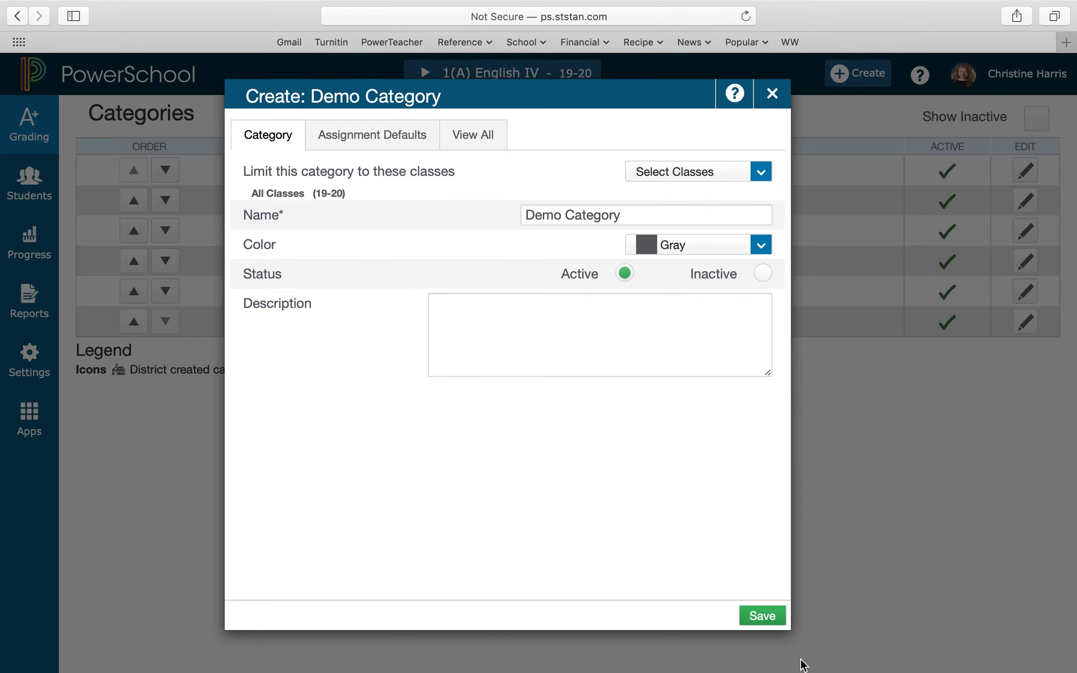
click(762, 617)
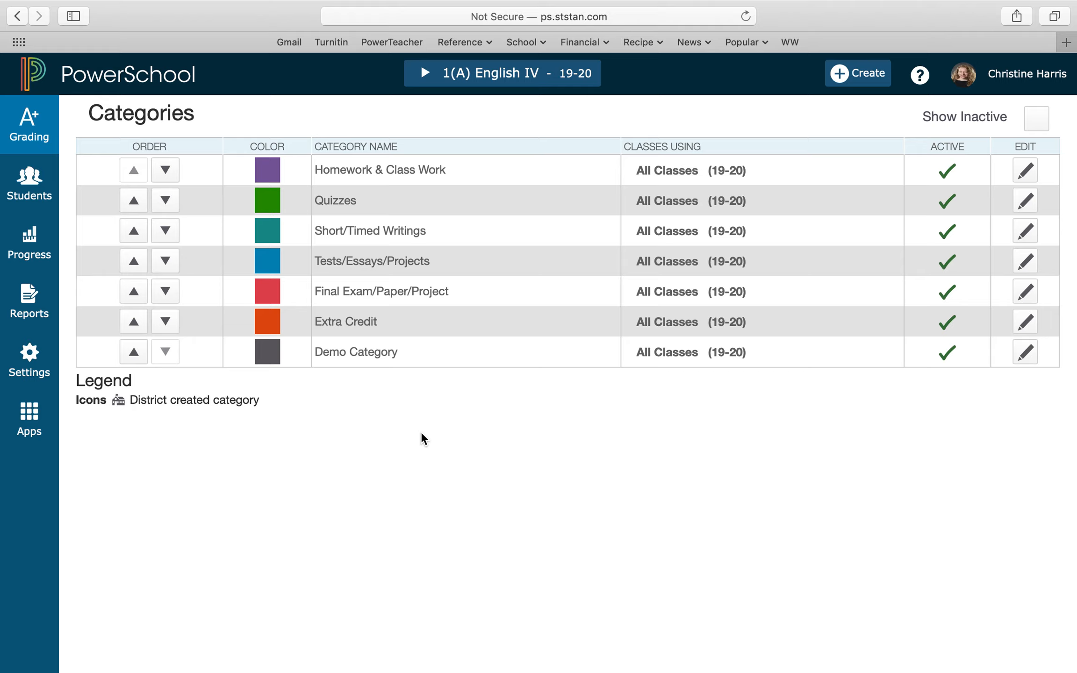
Open the Q1 reporting term formula of 1(A) English IV in the Traditional Grade Calculations for editing
click(29, 363)
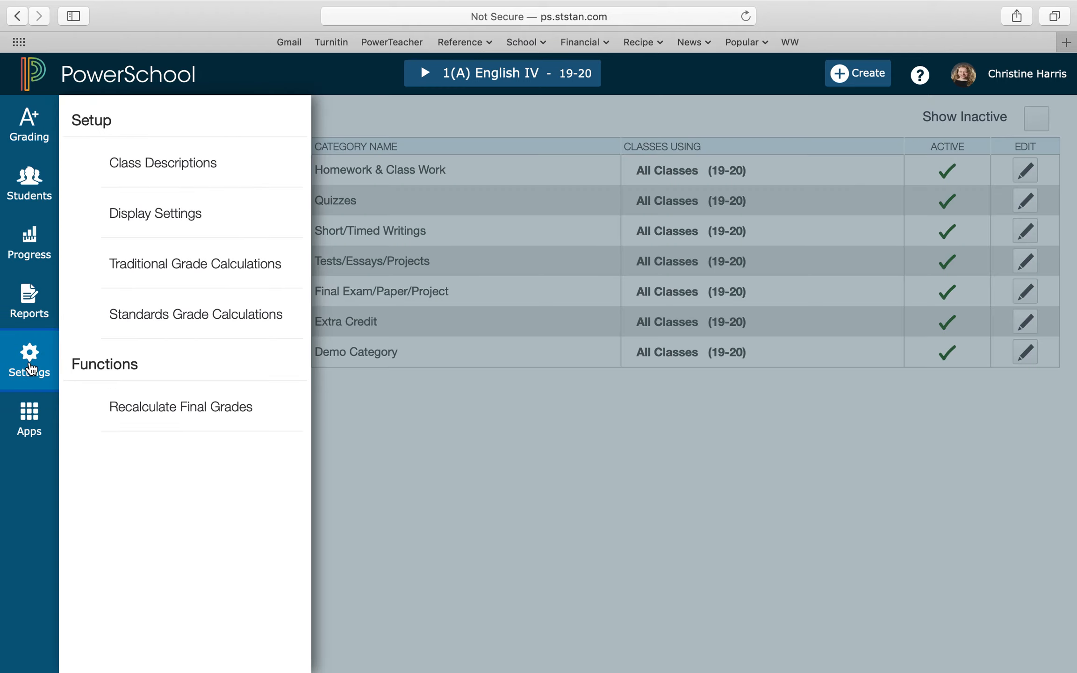
click(240, 263)
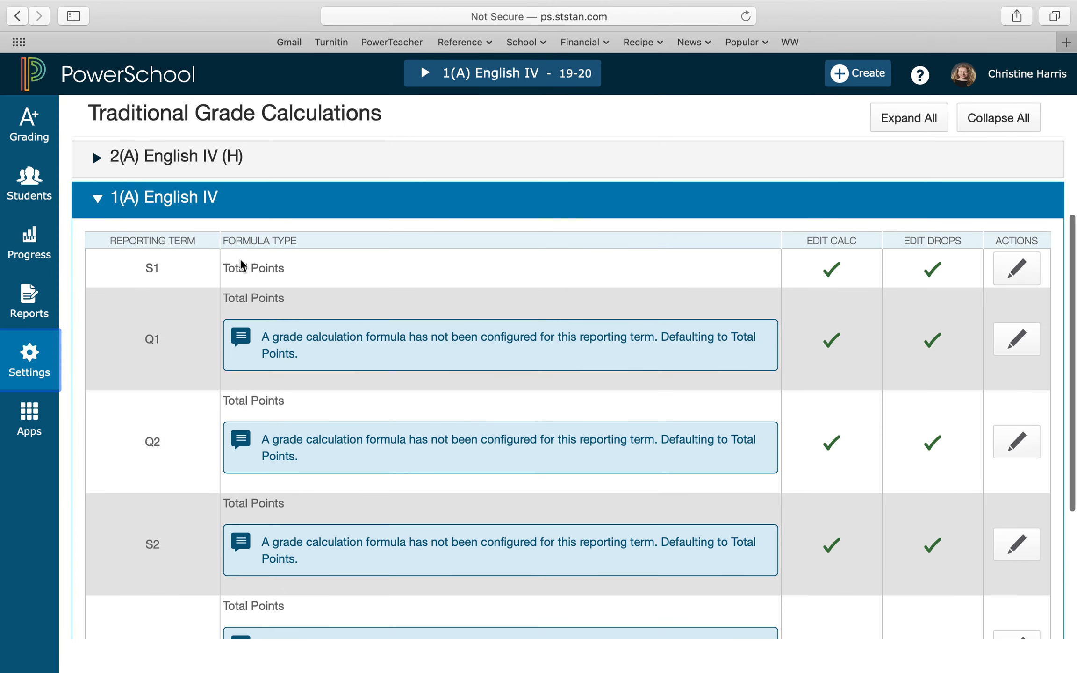
scroll(626, 319, down, 1)
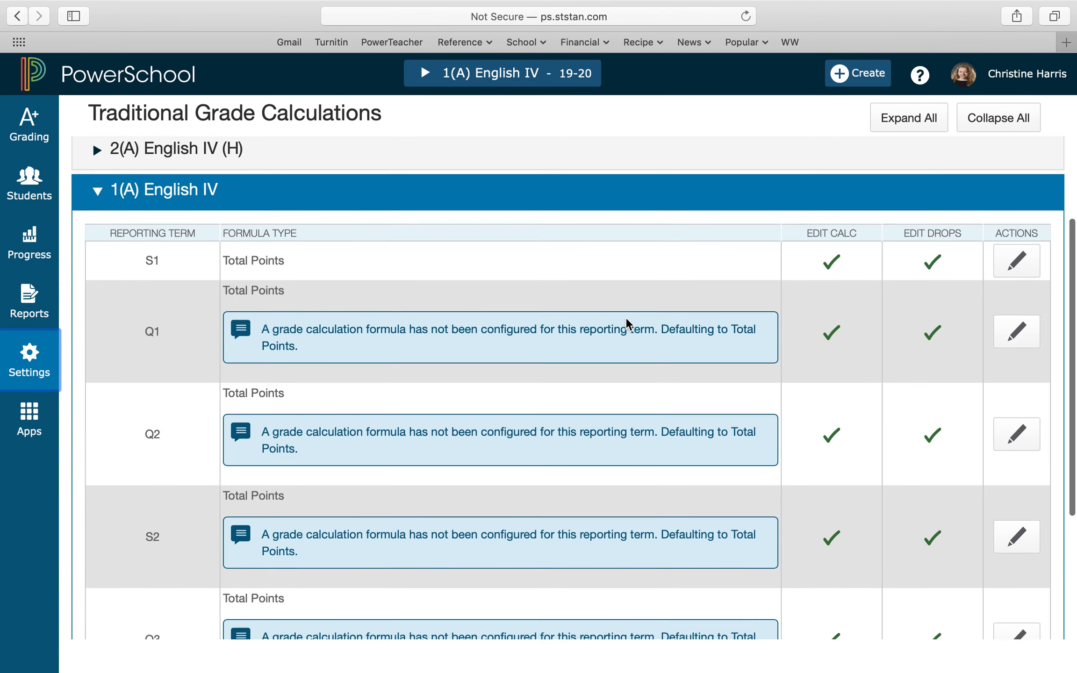
scroll(625, 317, up, 1)
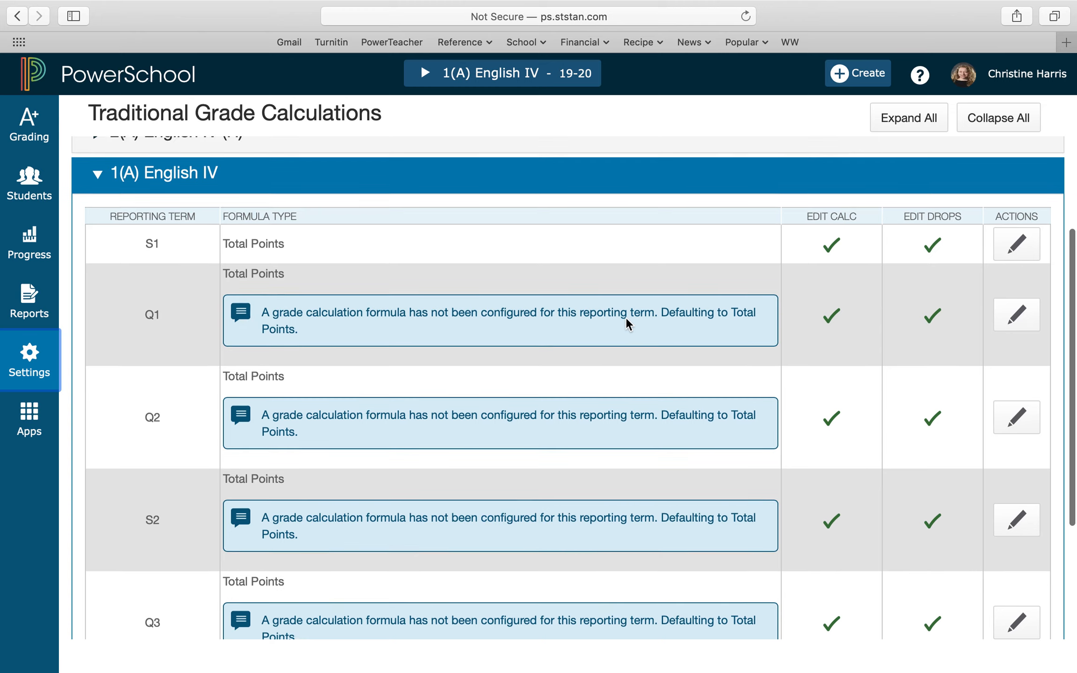
scroll(626, 319, down, 1)
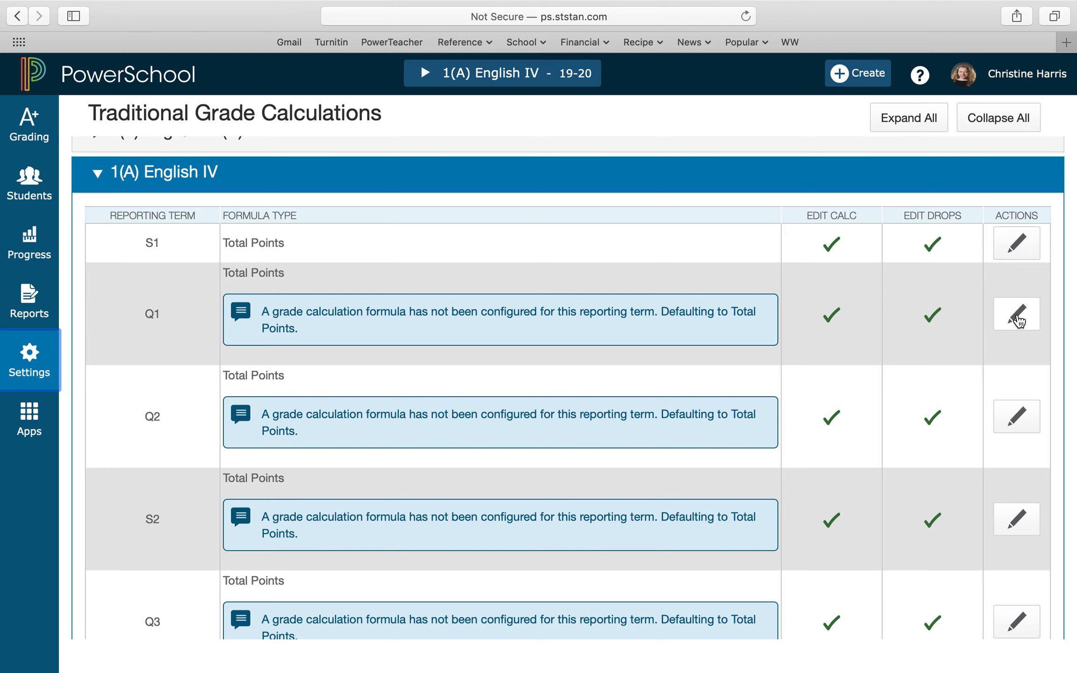
scroll(646, 392, up, 3)
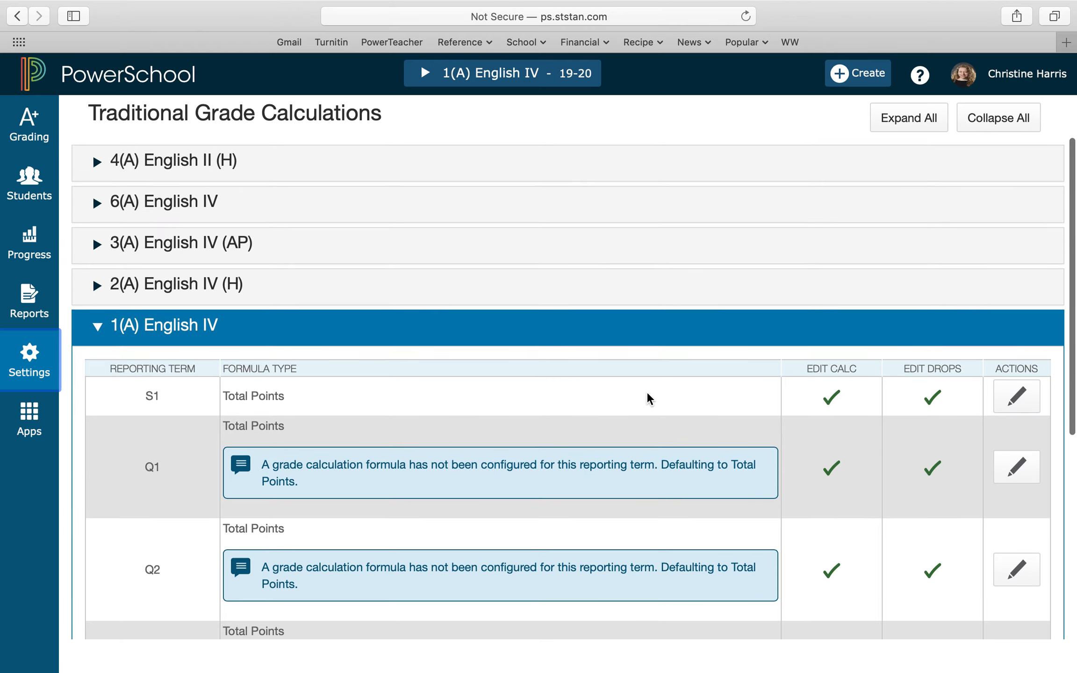
scroll(646, 398, down, 1)
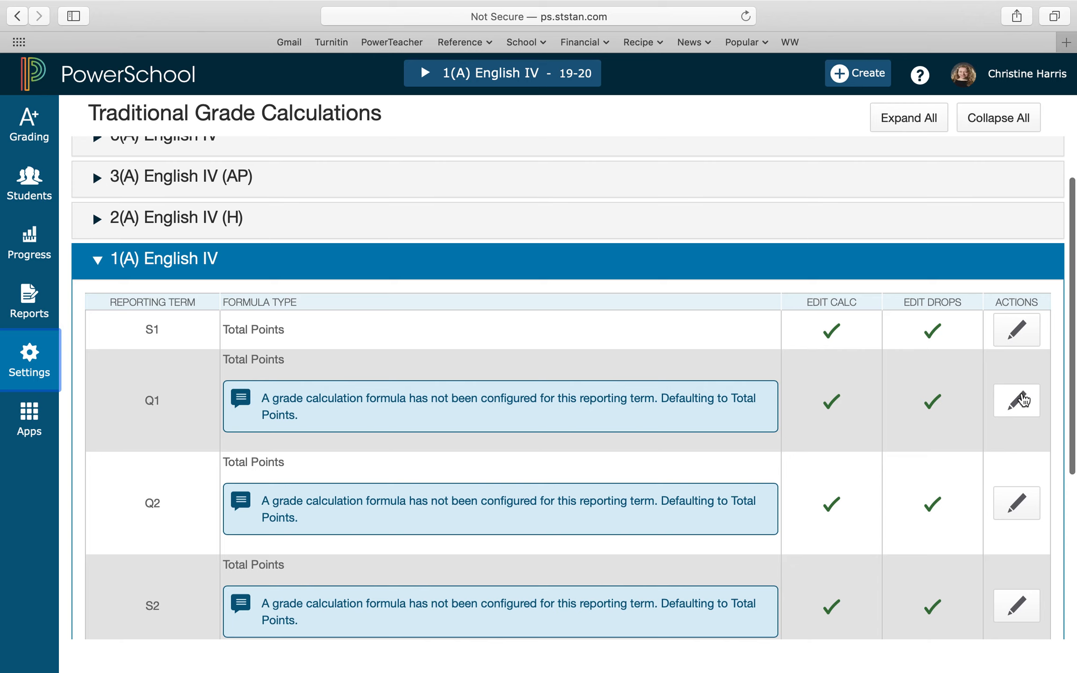
scroll(1019, 393, down, 1)
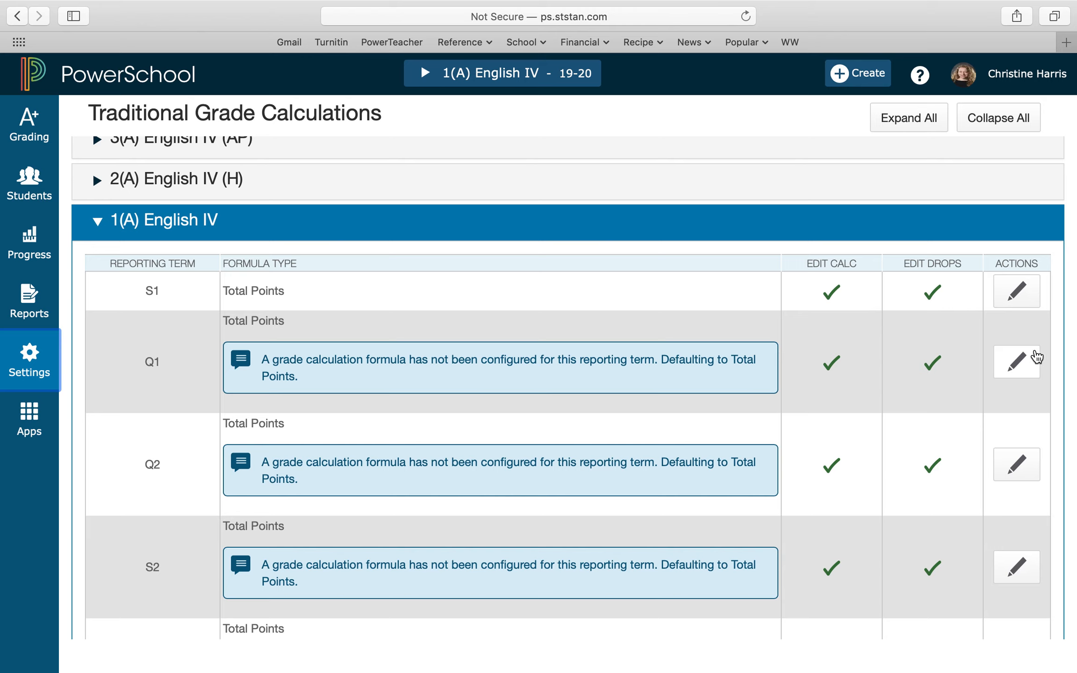
click(1018, 362)
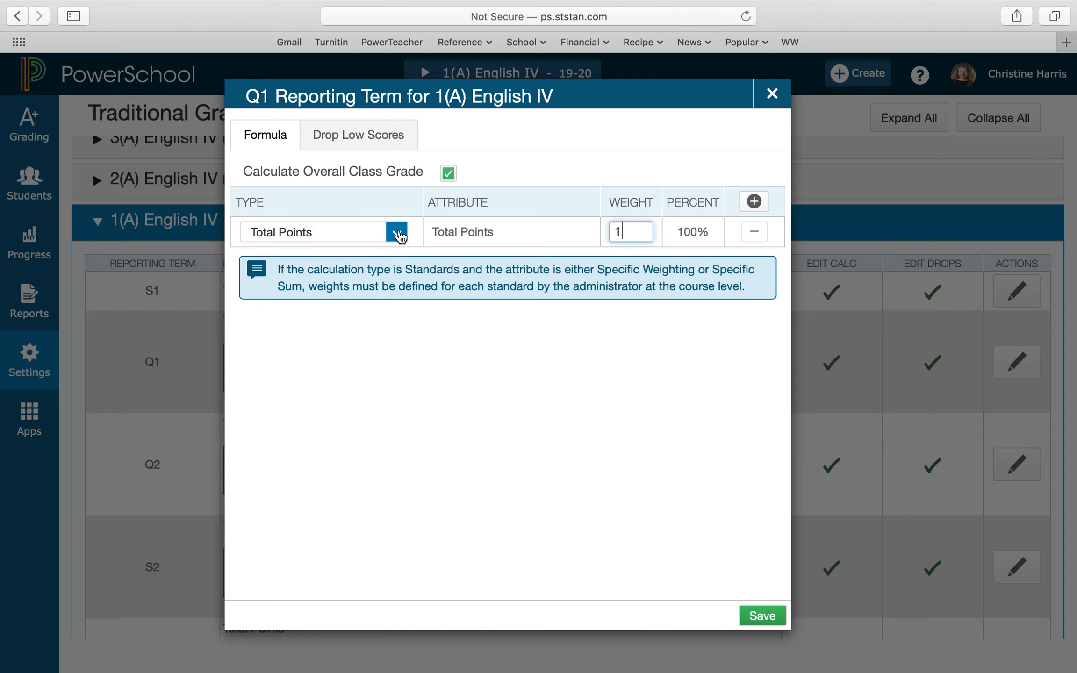
Set the first formula row to Category Weighting for Demo Category with weight 0.25, and add a second row
click(398, 234)
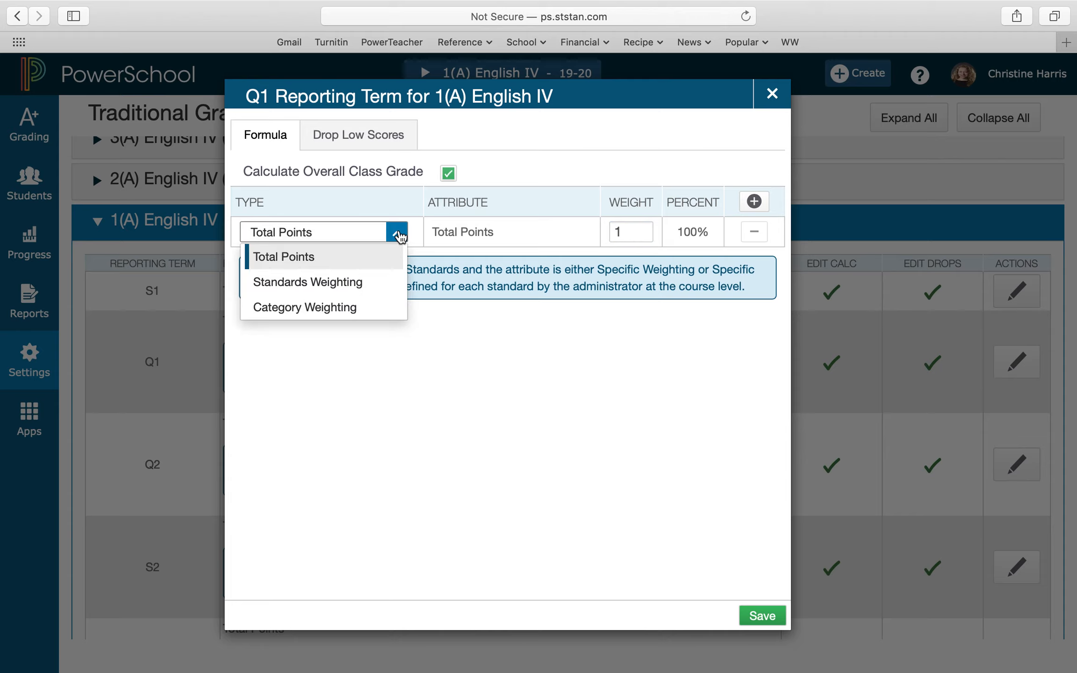
click(382, 306)
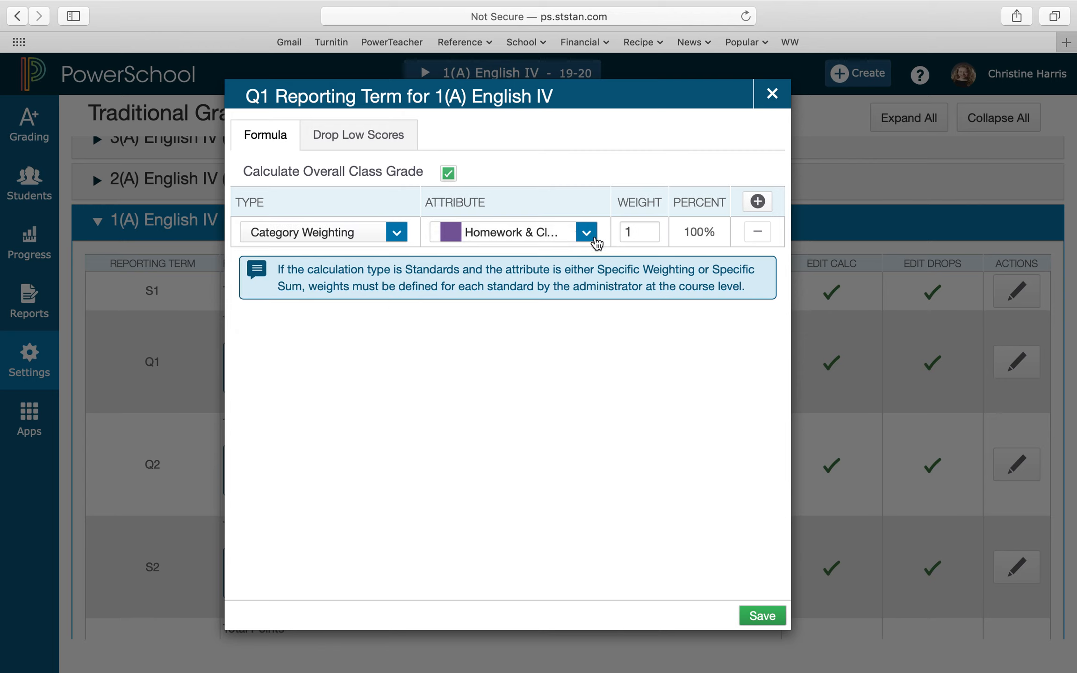
click(590, 238)
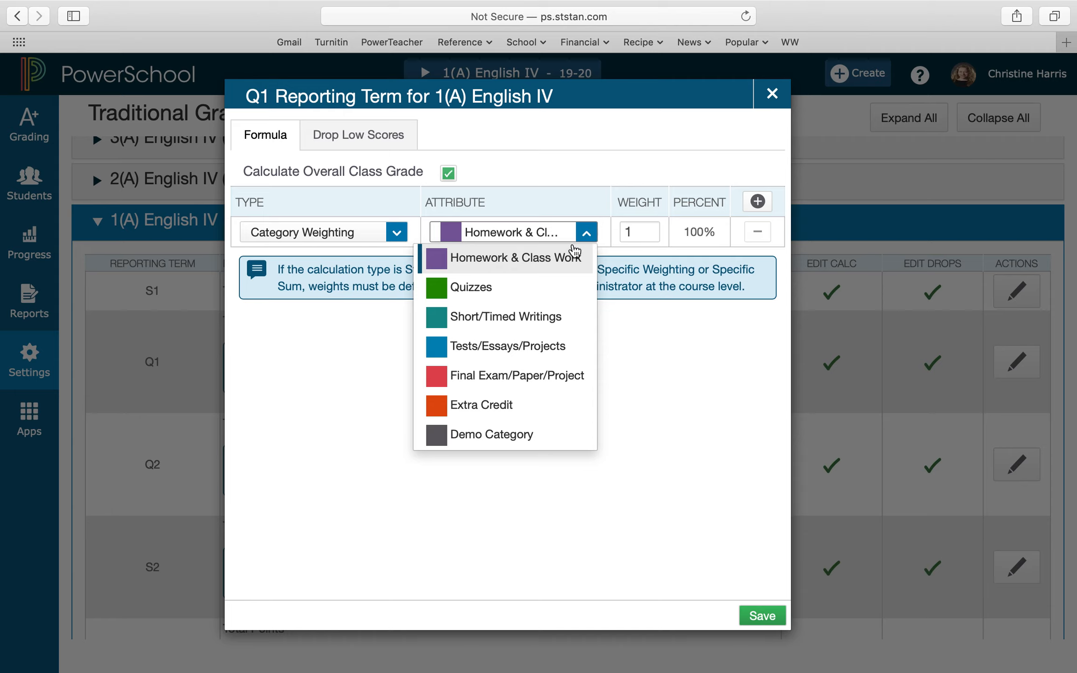
click(558, 441)
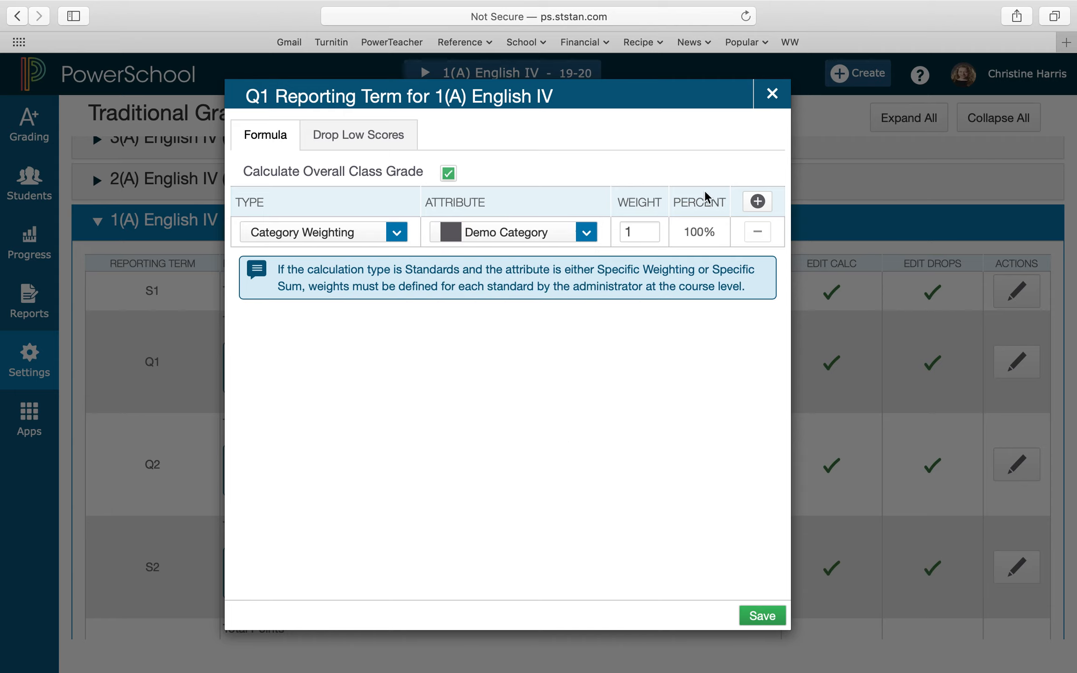
click(643, 232)
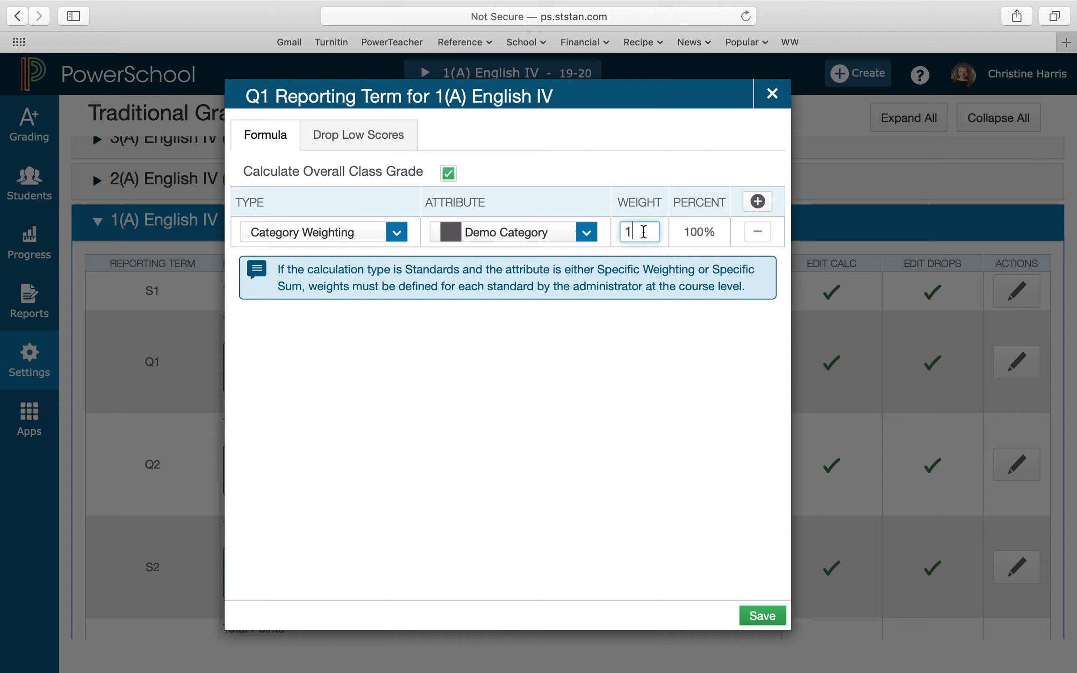
key(BackSpace)
text(.25)
click(760, 201)
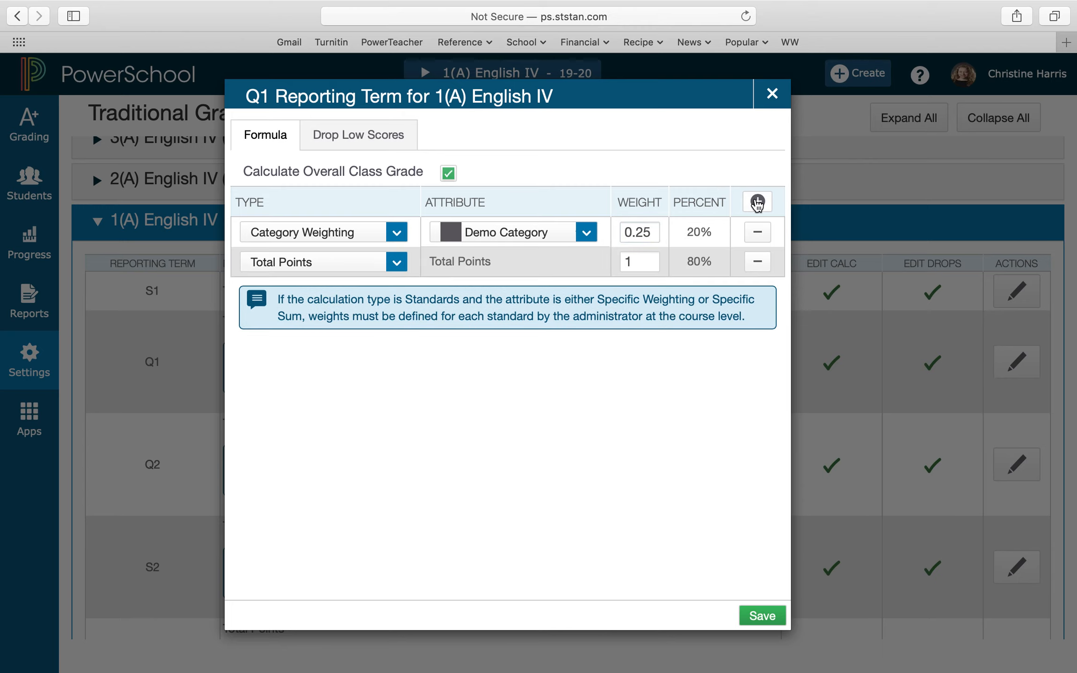
Re-enter the Demo Category weight as 0.25
click(653, 232)
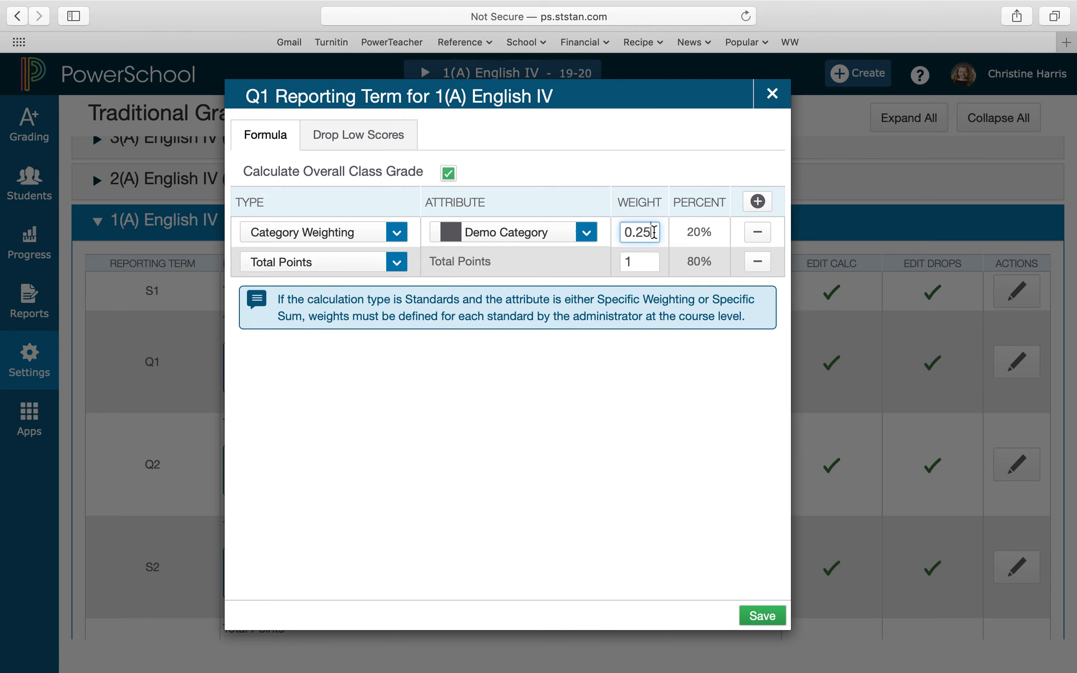
key(BackSpace)
key(BackSpace)
text(25)
click(651, 264)
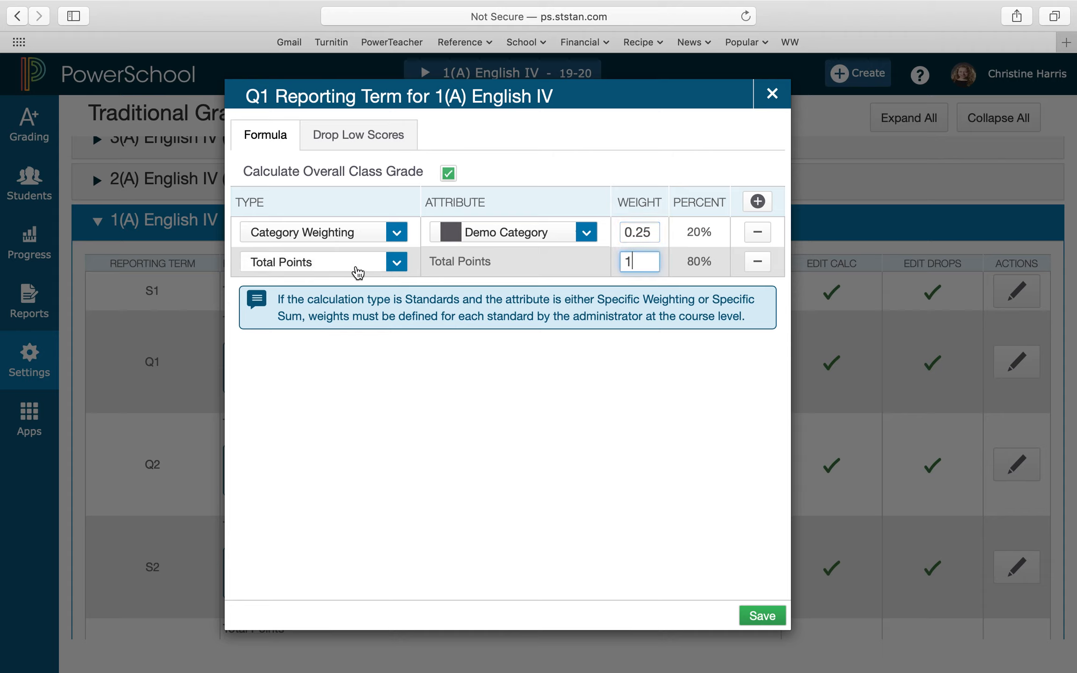
Set the second formula row to Category Weighting for the Final Exam/Paper/Project category
click(396, 262)
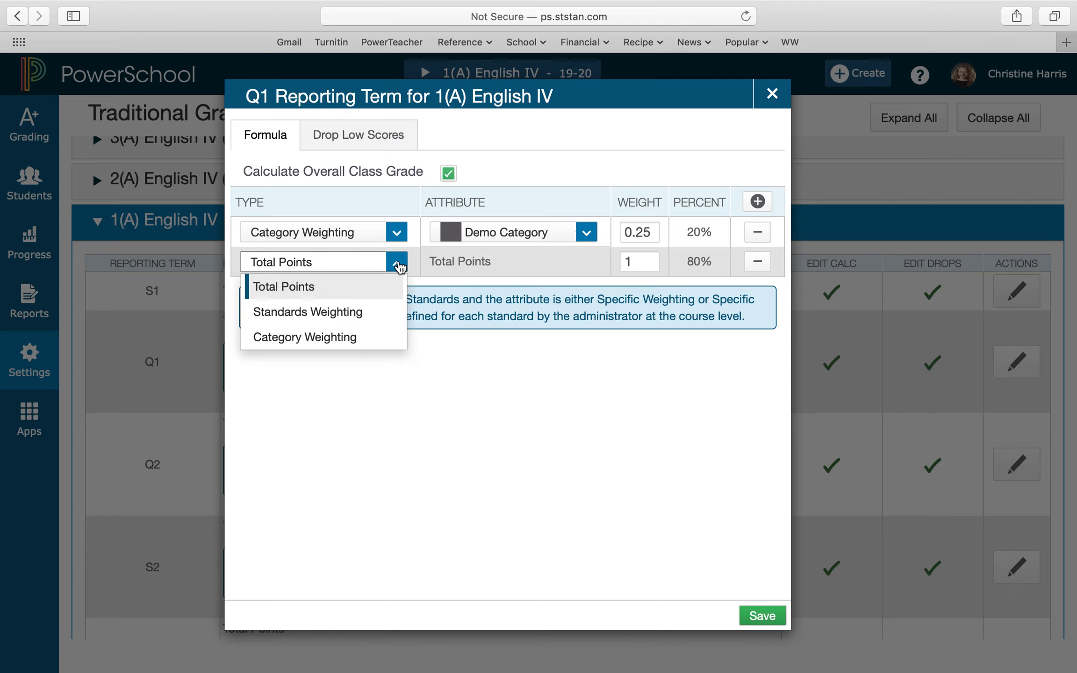
click(398, 266)
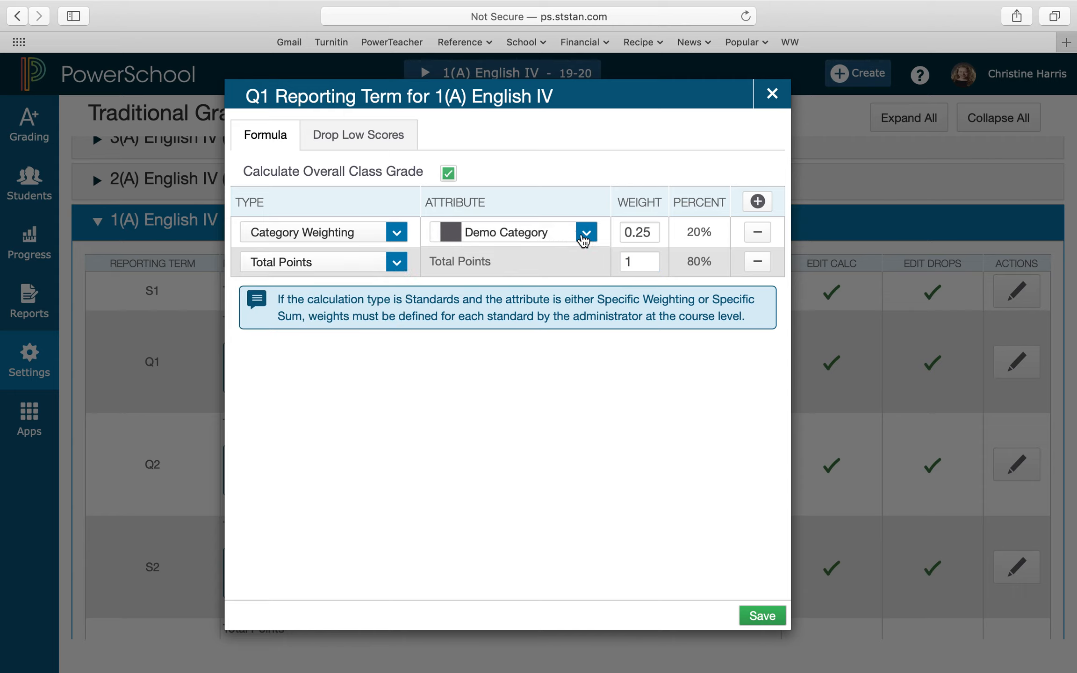
click(398, 264)
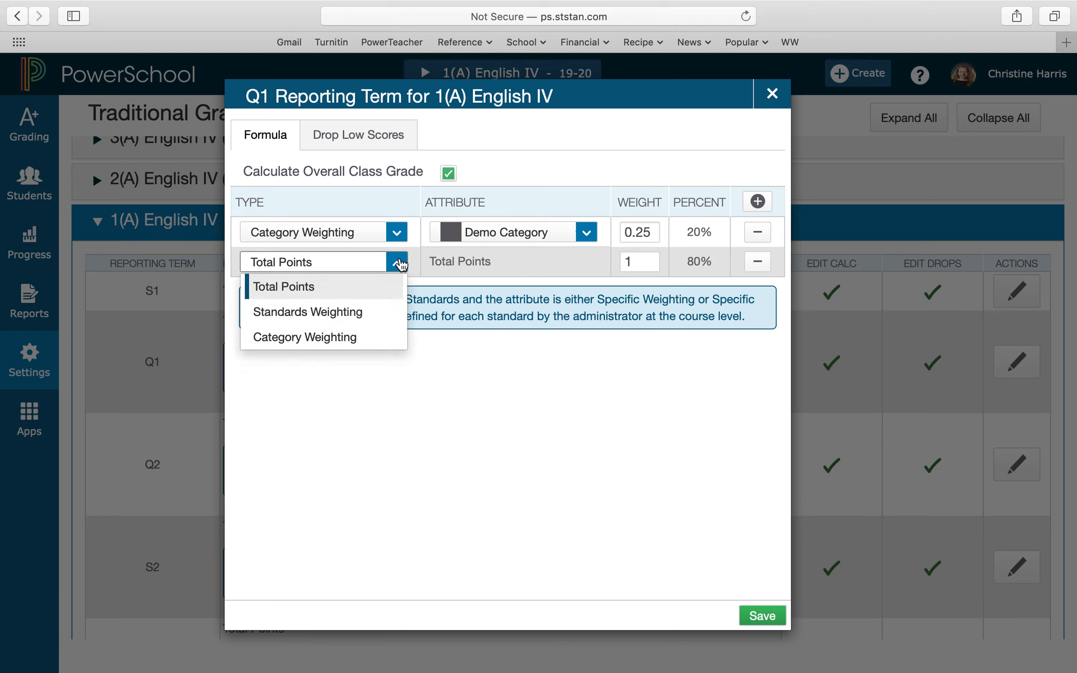
click(373, 337)
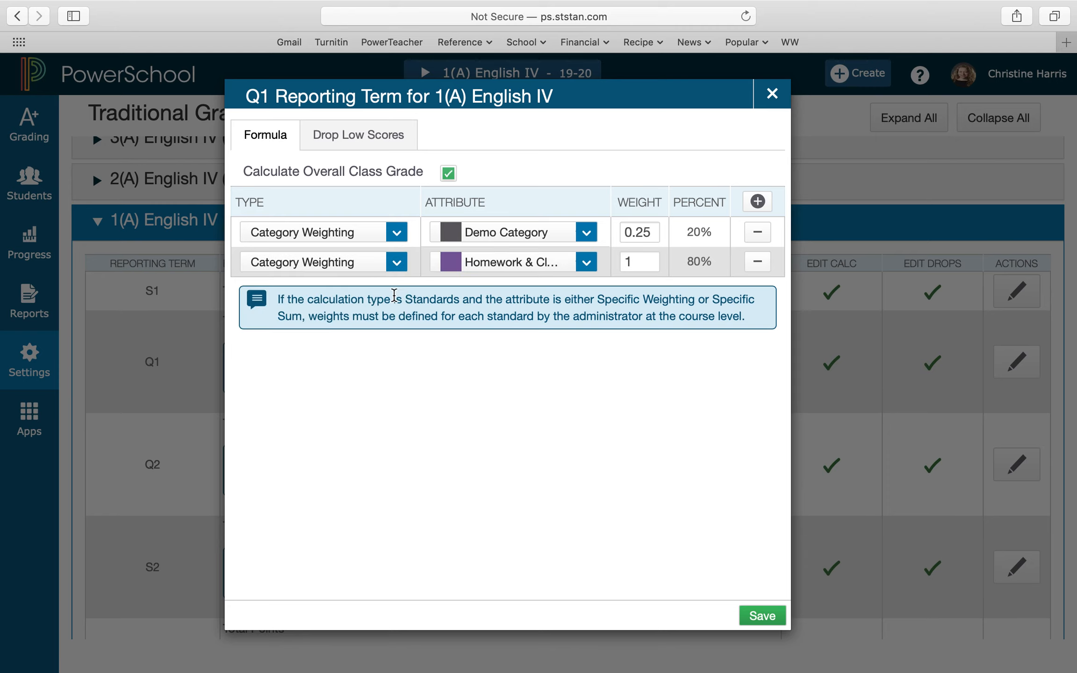
click(586, 262)
click(522, 406)
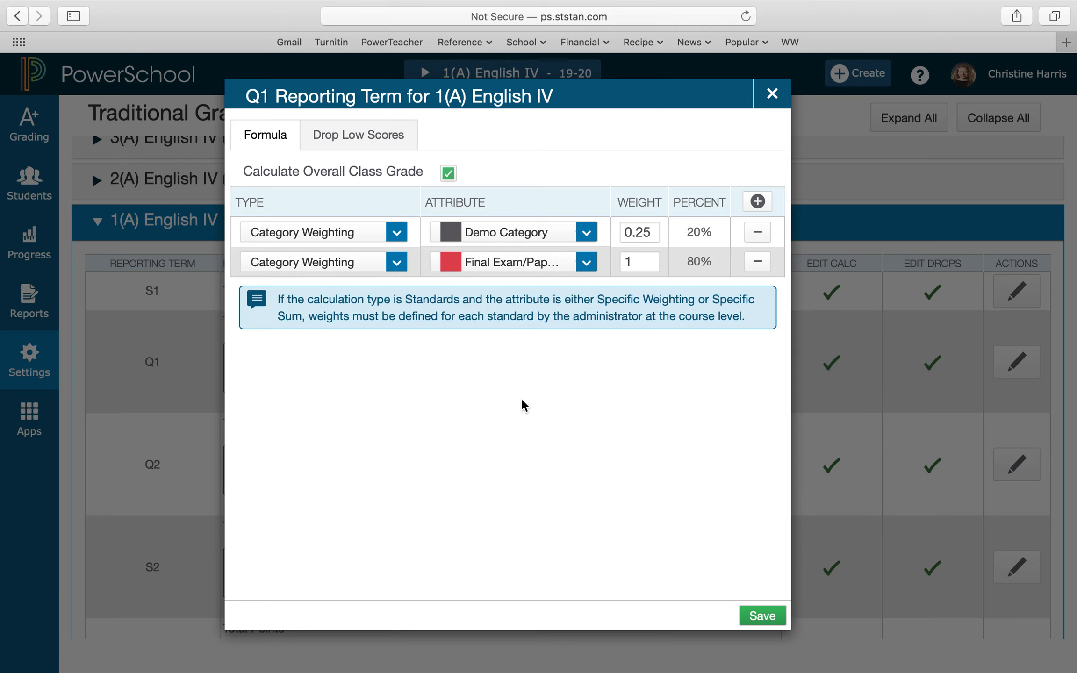
Close the Q1 reporting term formula of 1(A) English IV and discard its unsaved changes
click(644, 264)
click(655, 230)
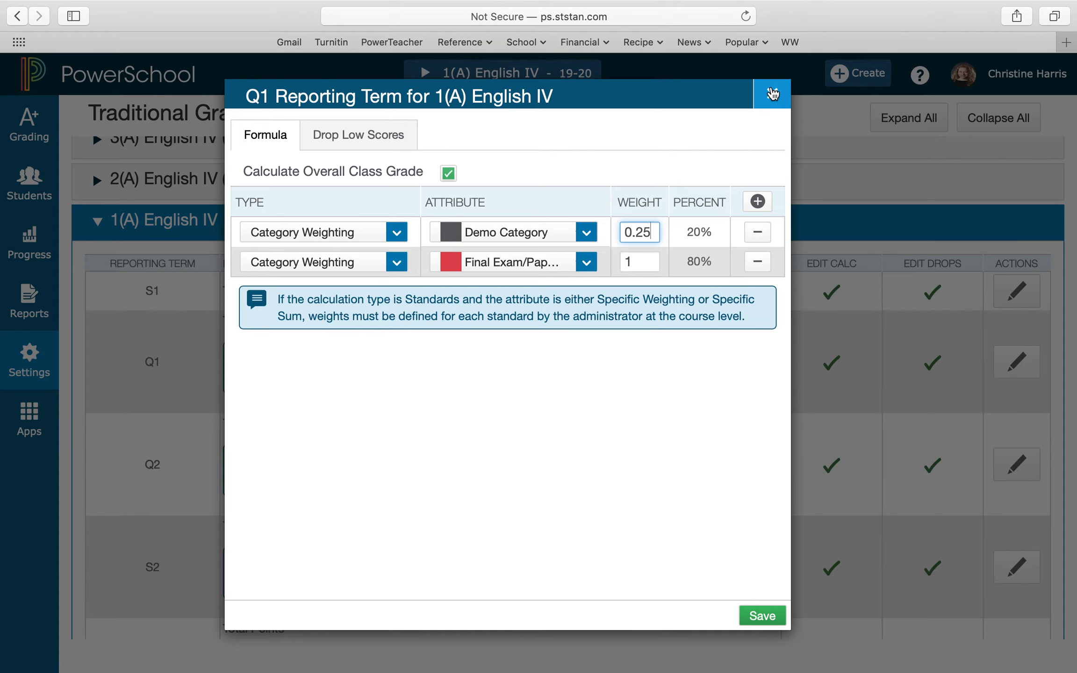
click(772, 94)
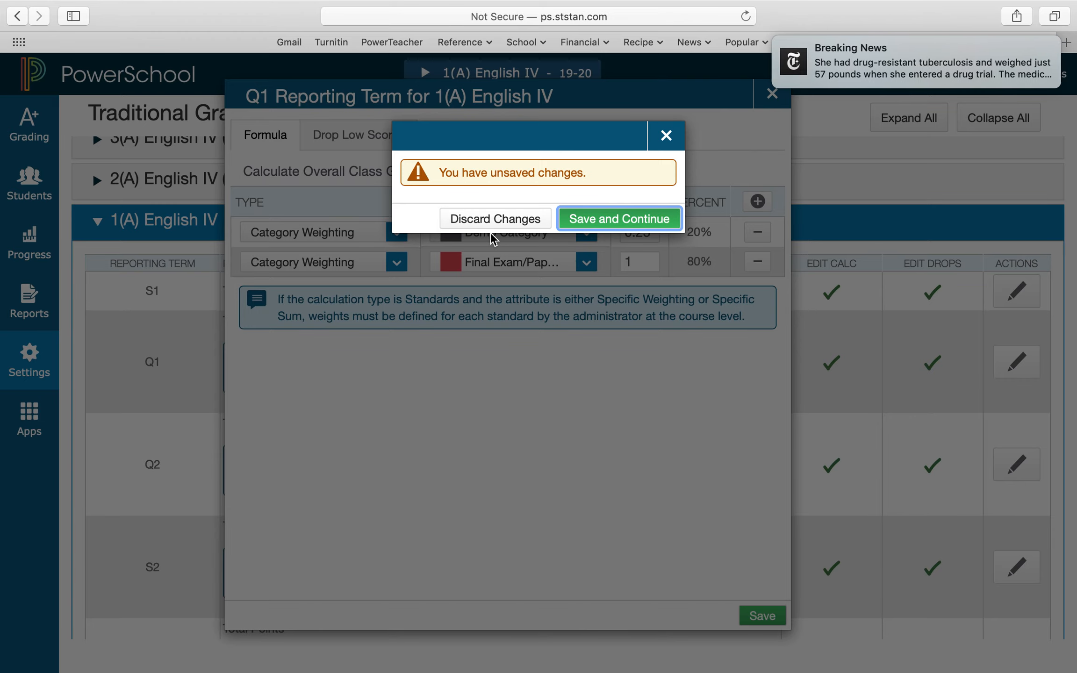
click(493, 219)
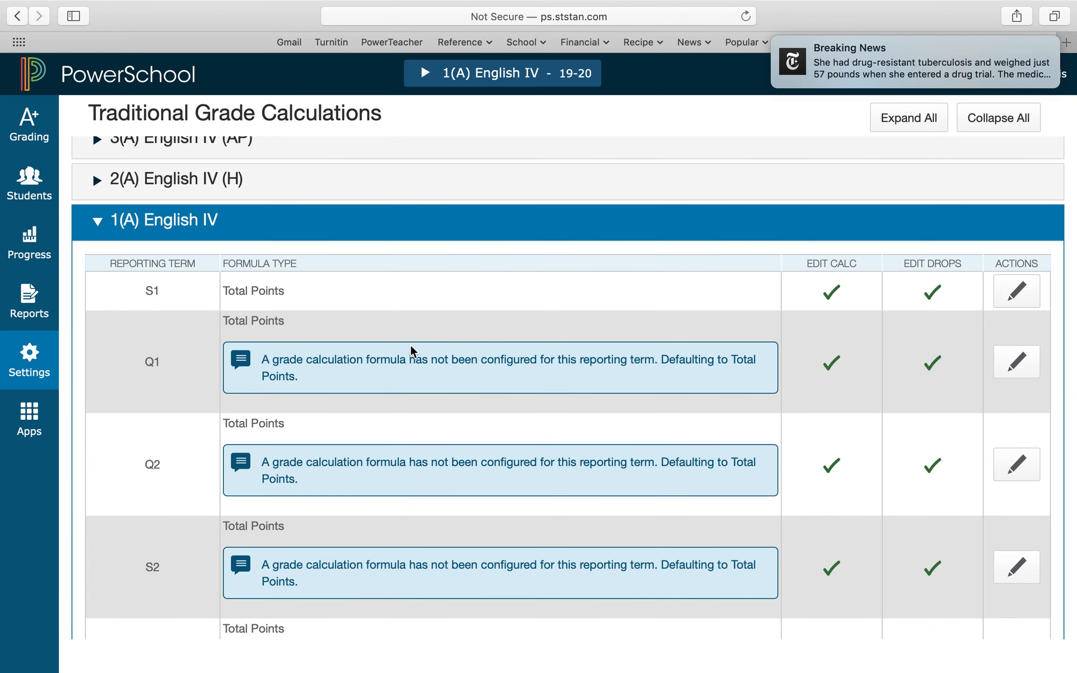
Go to the Assignment List and select the 1(A) English IV class
click(35, 125)
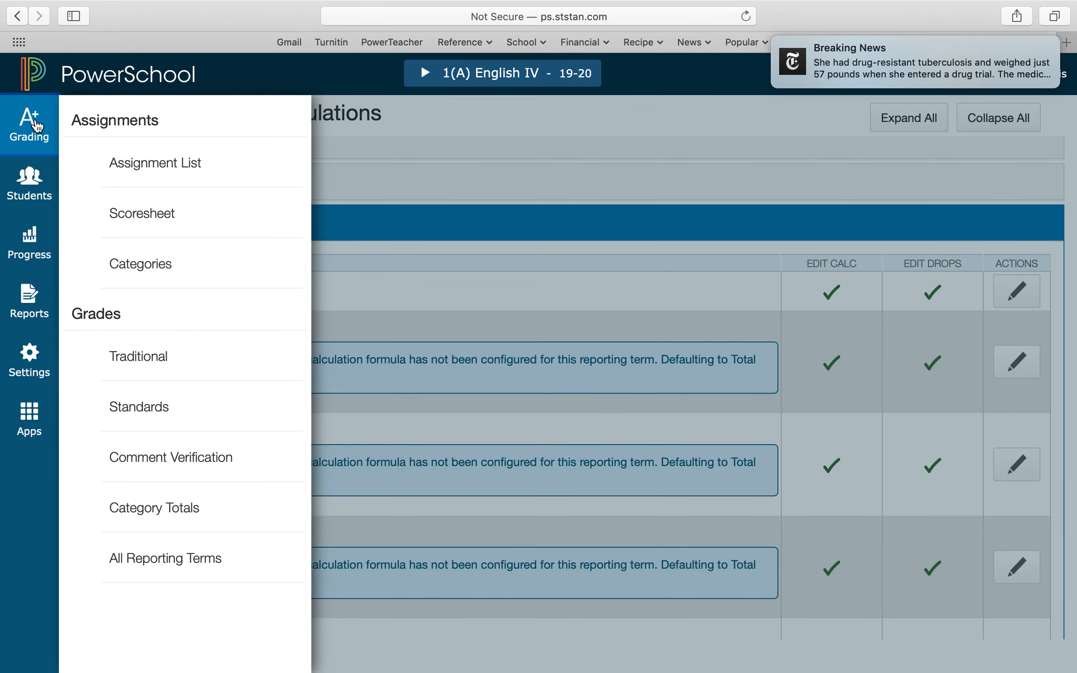
click(146, 173)
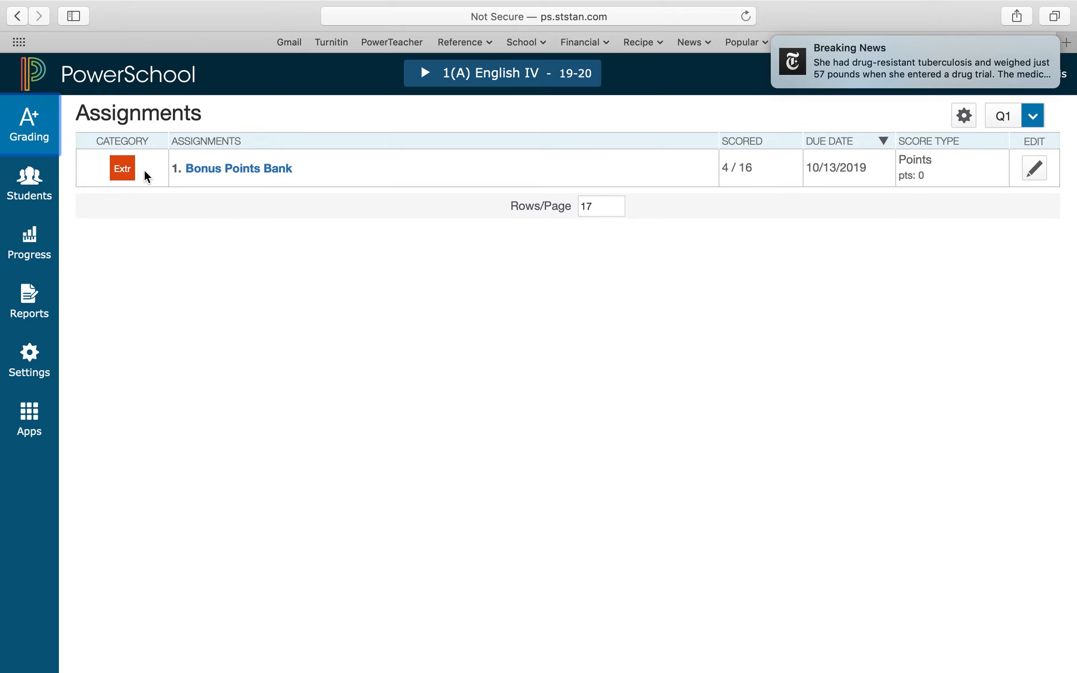
click(424, 77)
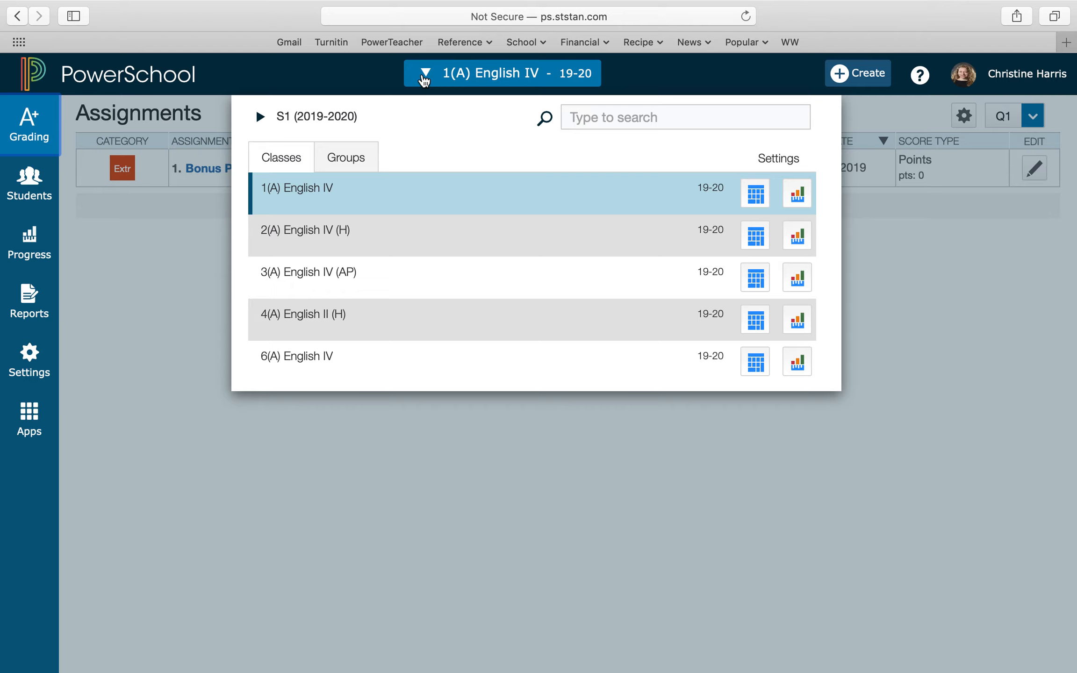
click(424, 81)
click(31, 134)
click(30, 134)
click(31, 134)
click(31, 134)
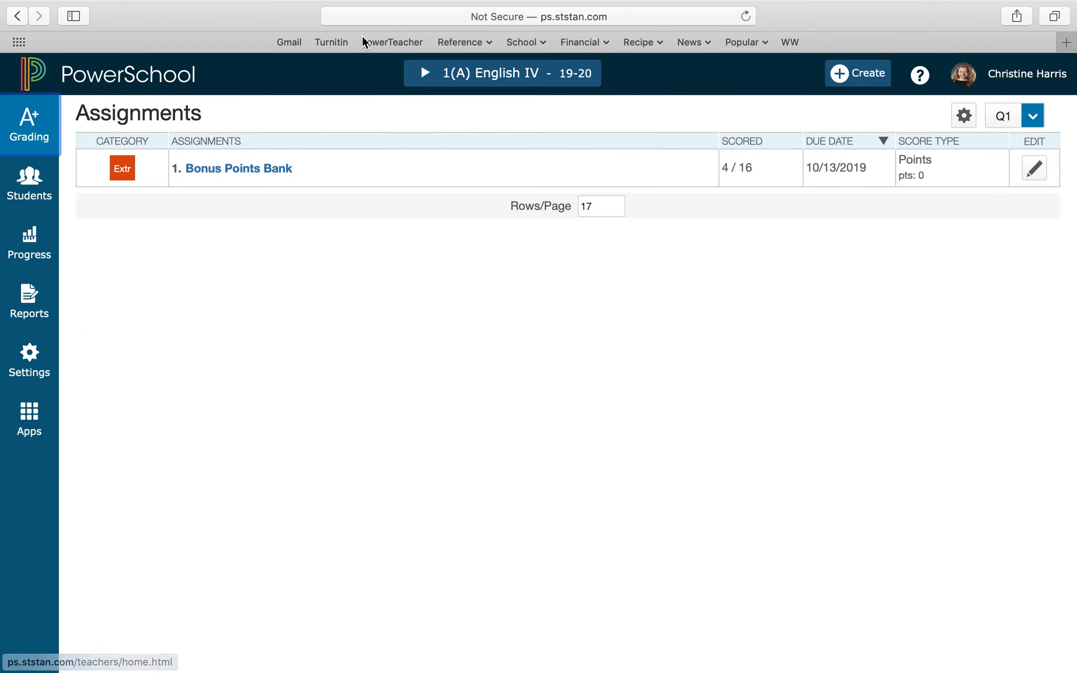
click(428, 75)
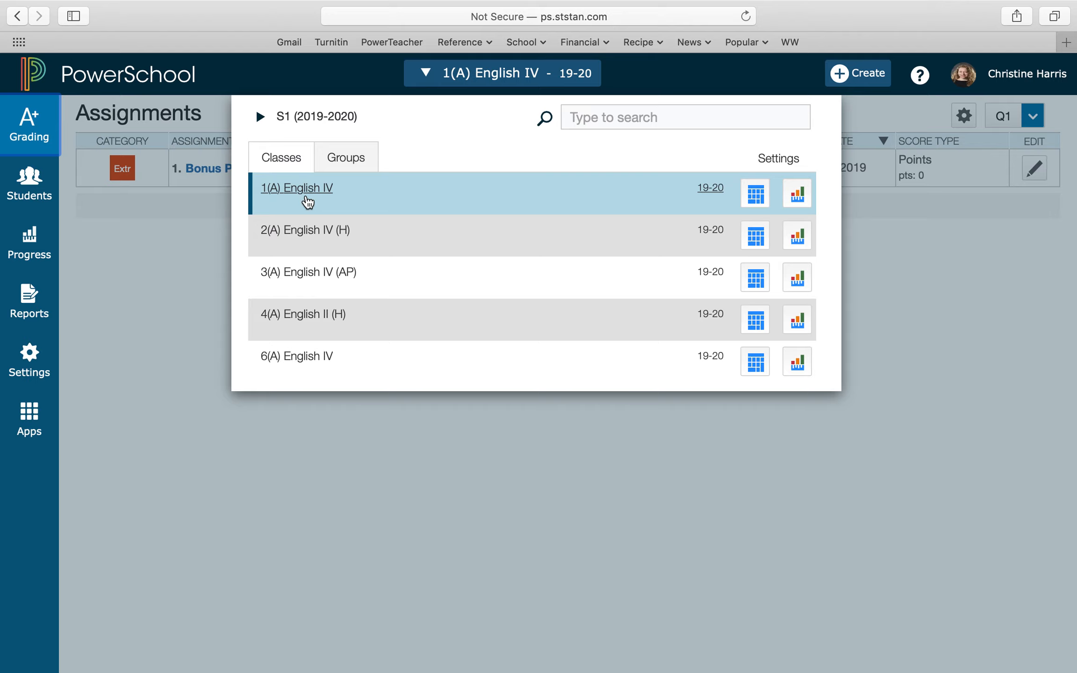
click(306, 189)
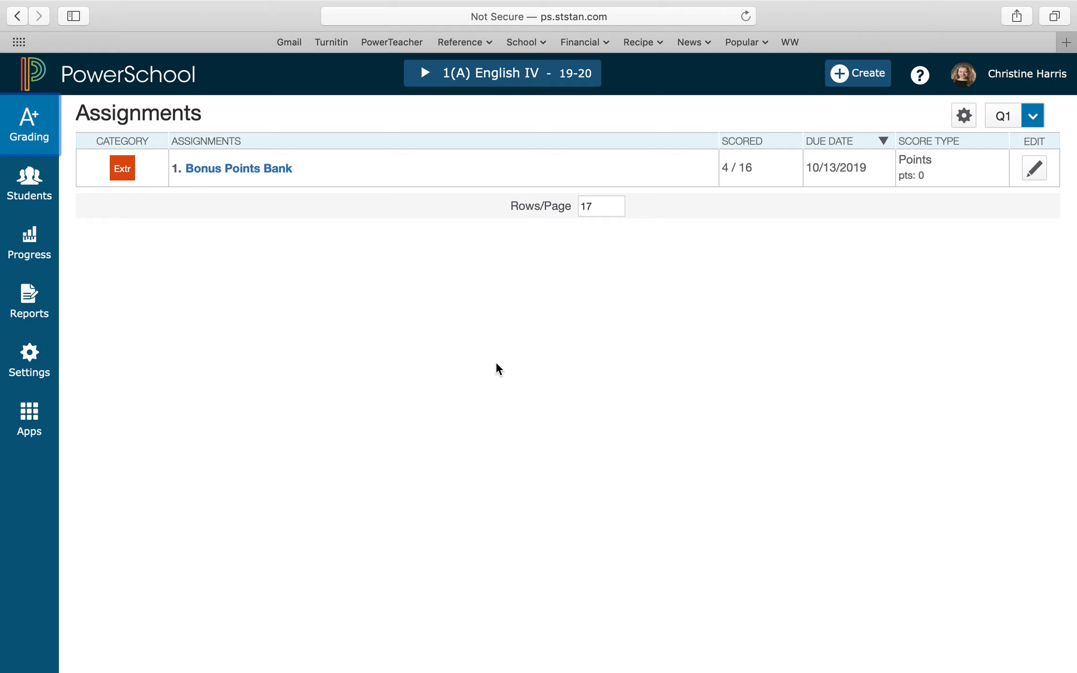
Start a new assignment for 1(A) English IV and name it "Unit 1 pt 1 Sentences"
click(840, 78)
click(824, 132)
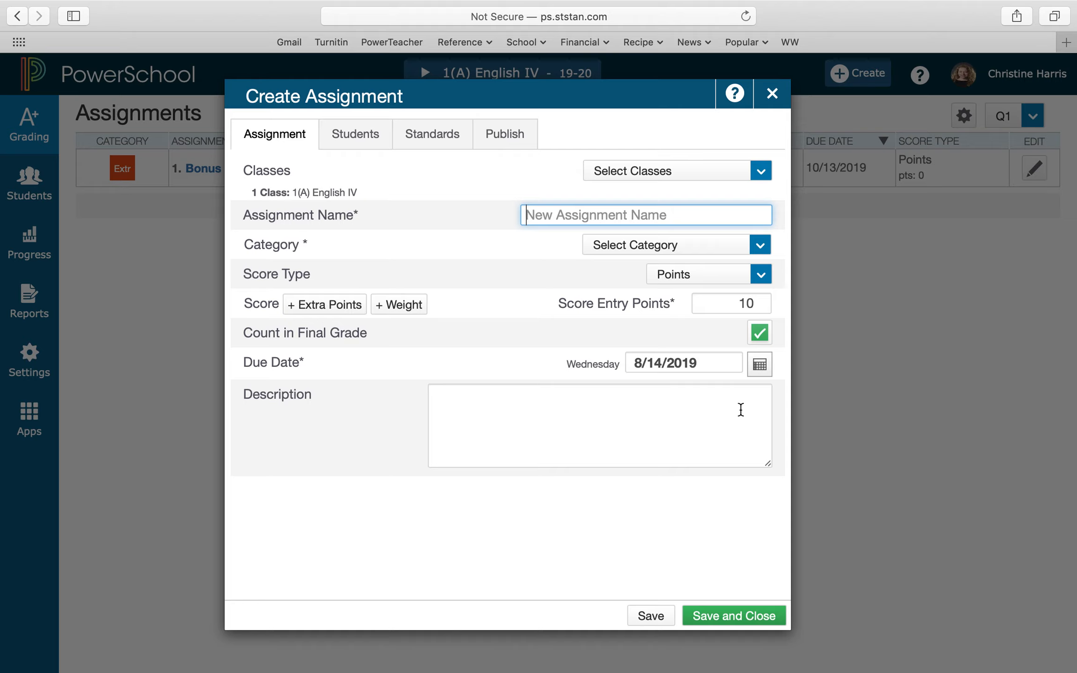
text(Unit 1 pt 1)
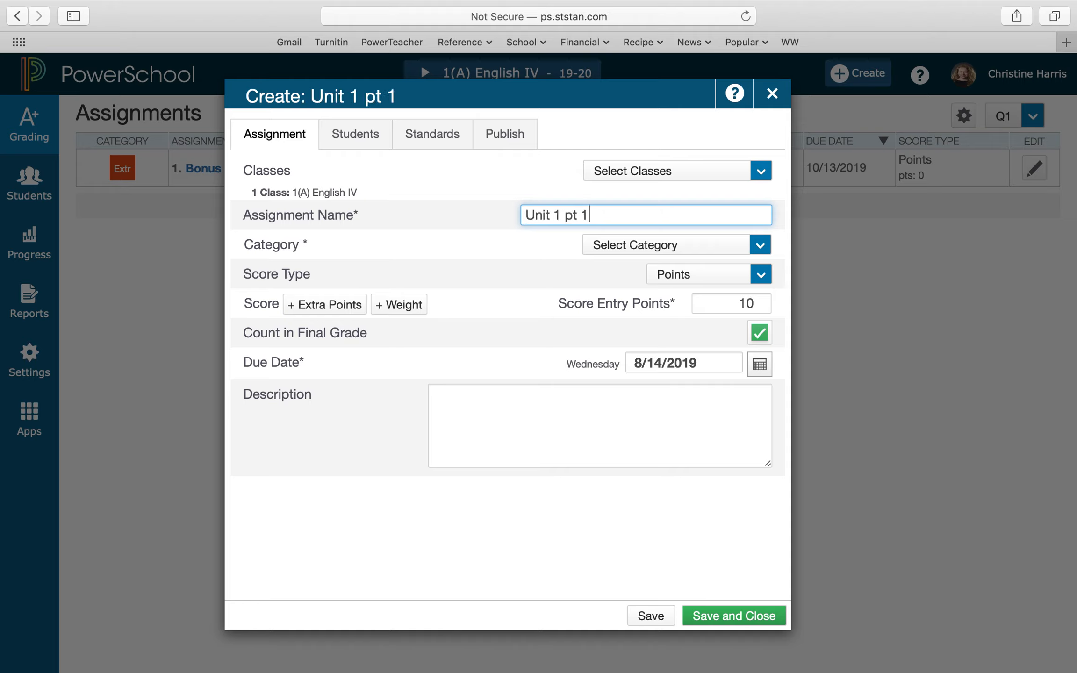
text( Sentences)
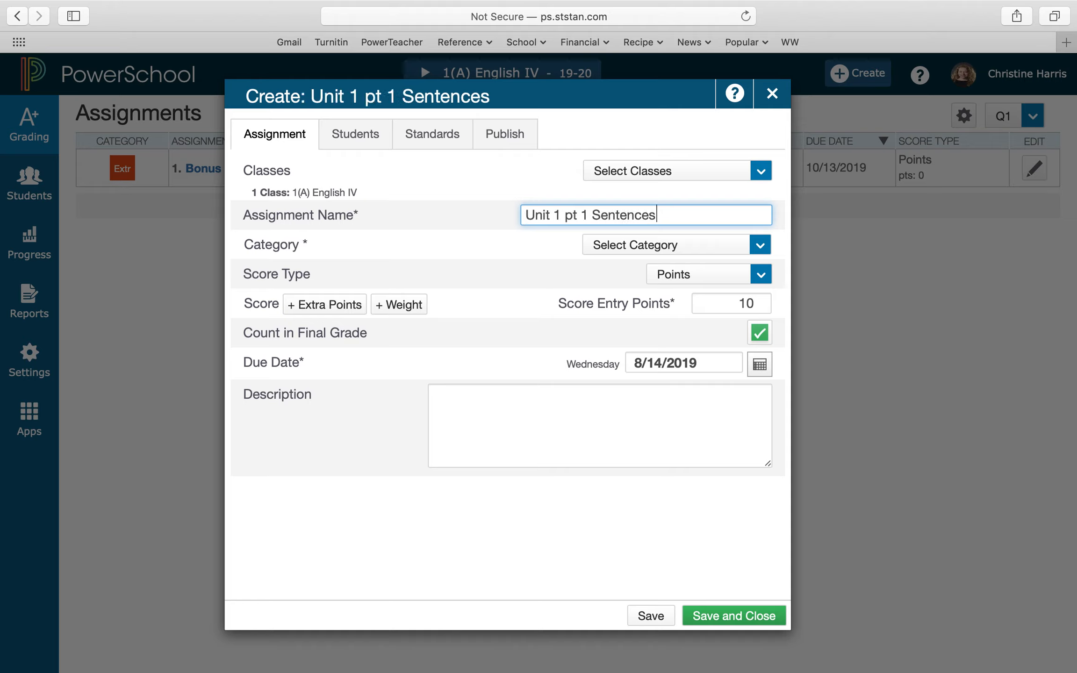
Apply the new assignment to all other classes as well and set its category to Homework & Class Work
click(761, 172)
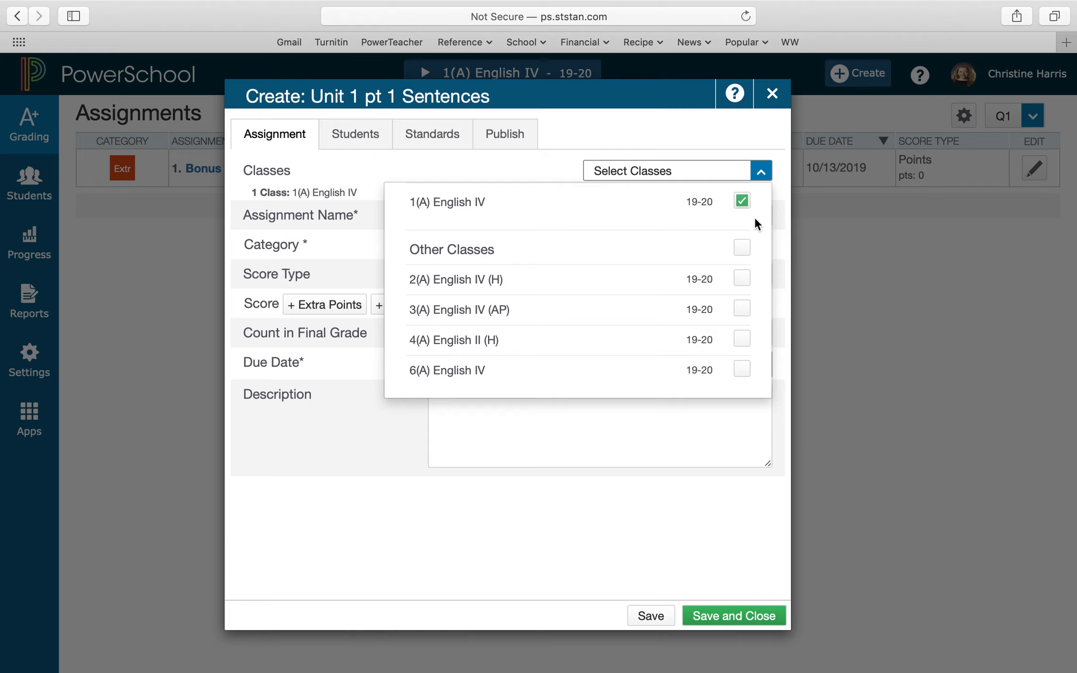
click(743, 245)
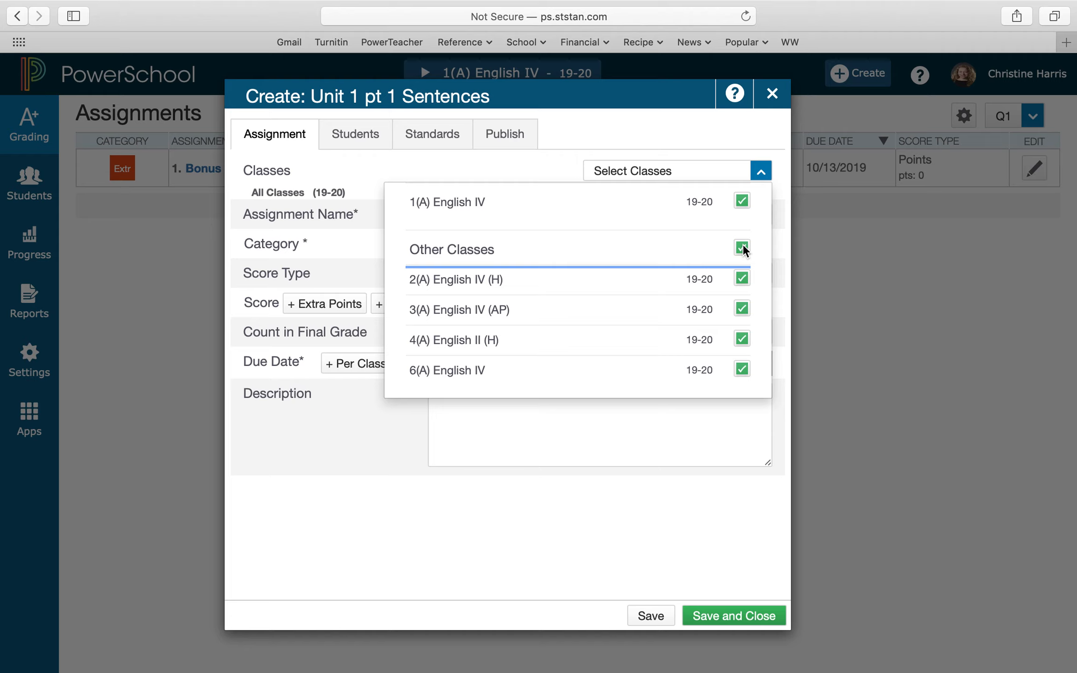
click(363, 163)
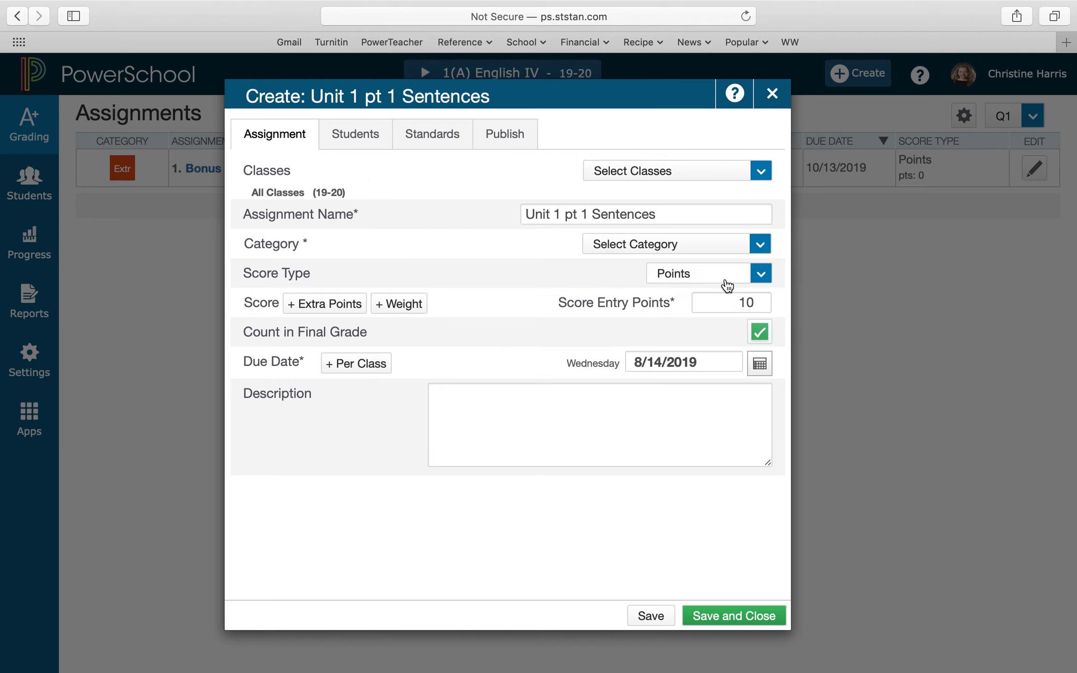
click(760, 248)
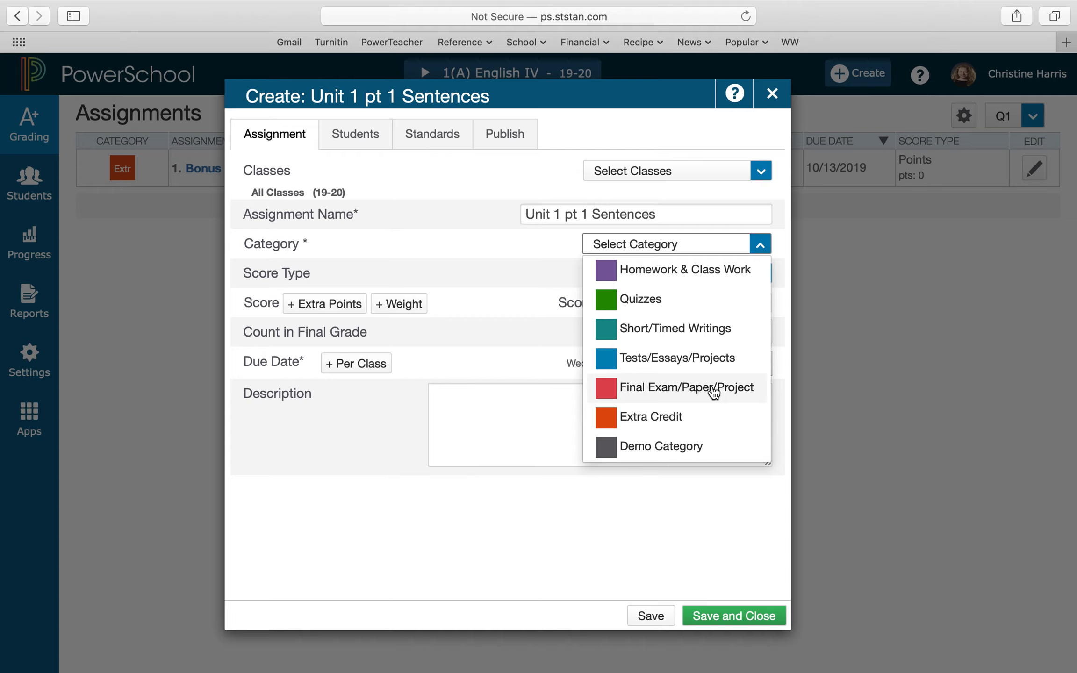
click(710, 276)
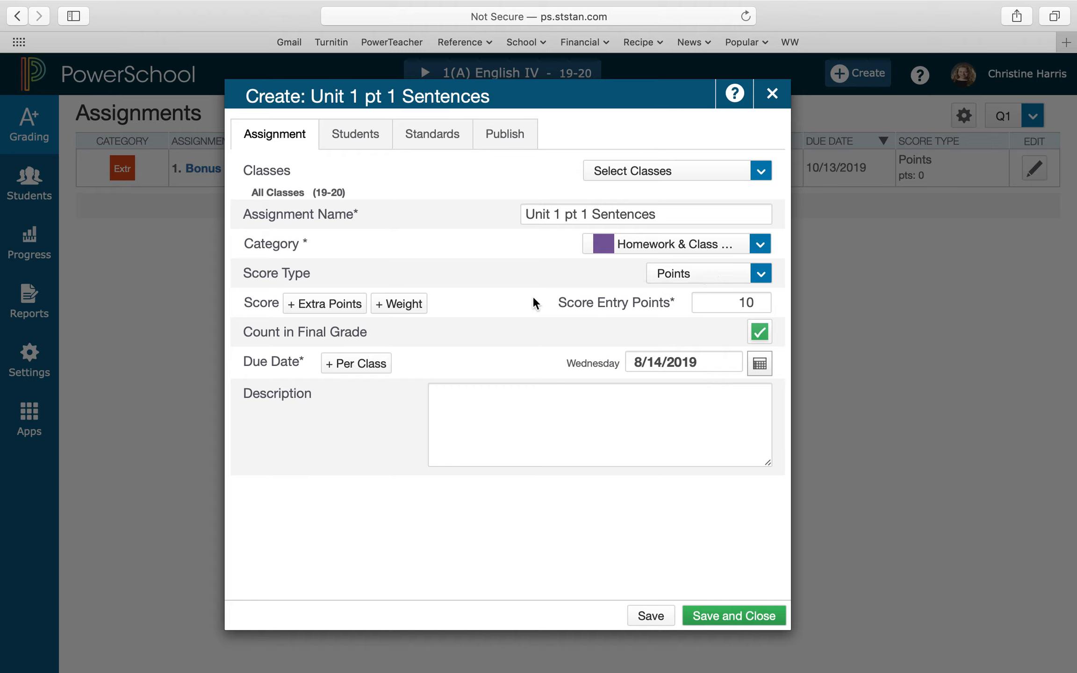
Keep the score type as Points and set the assignment's score entry points to 15
click(761, 275)
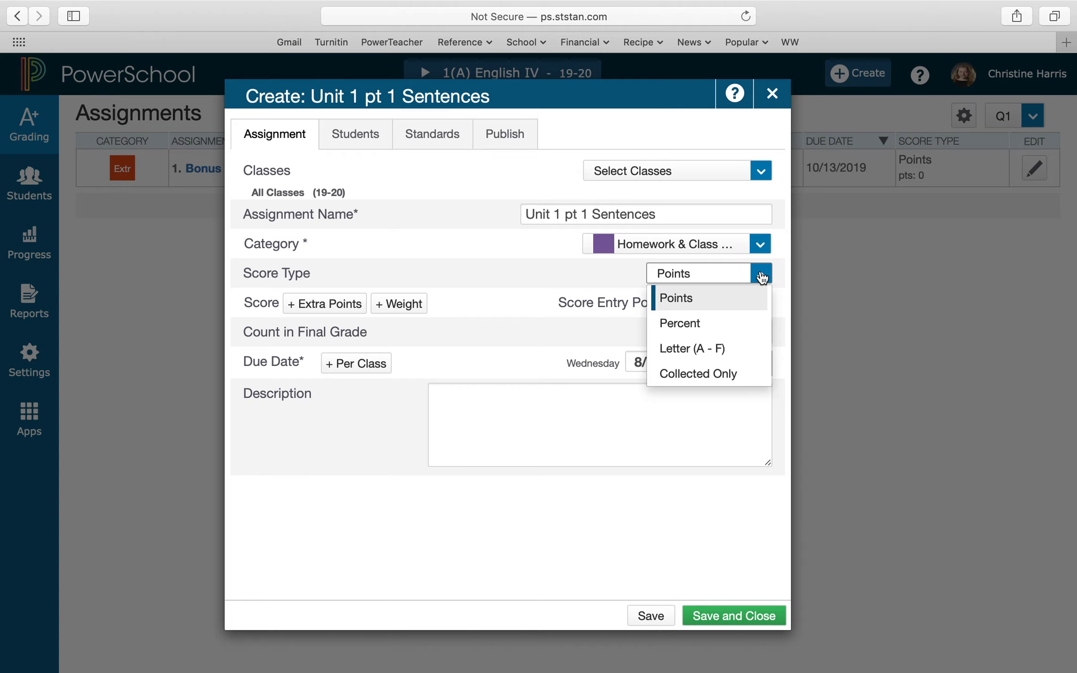
click(761, 277)
click(734, 302)
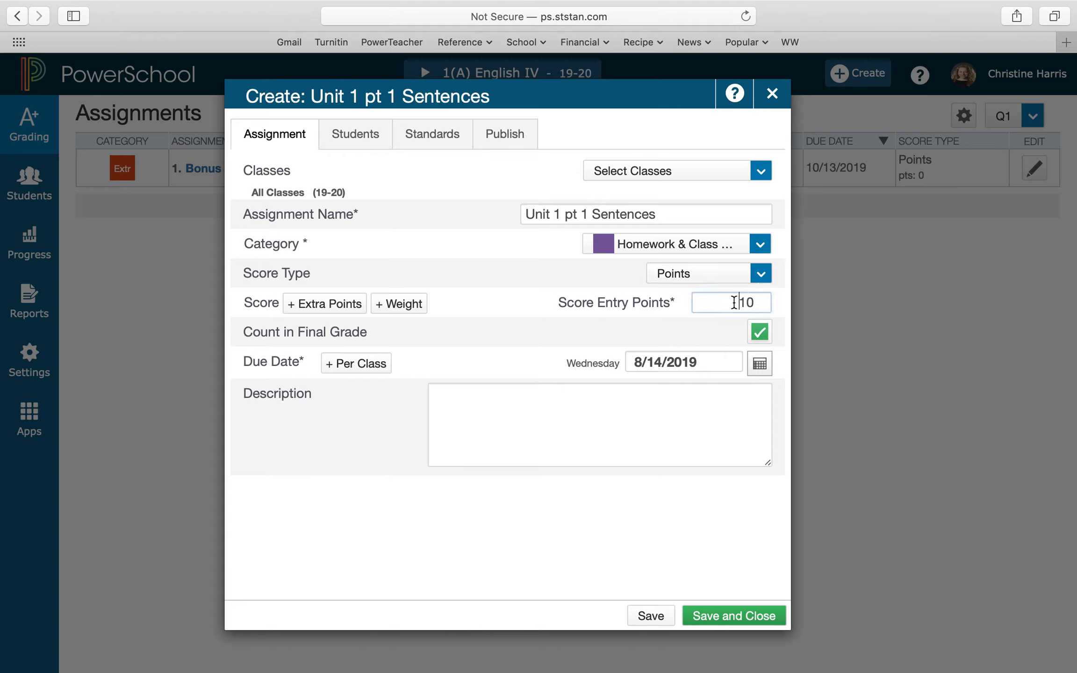
drag(734, 302, 759, 302)
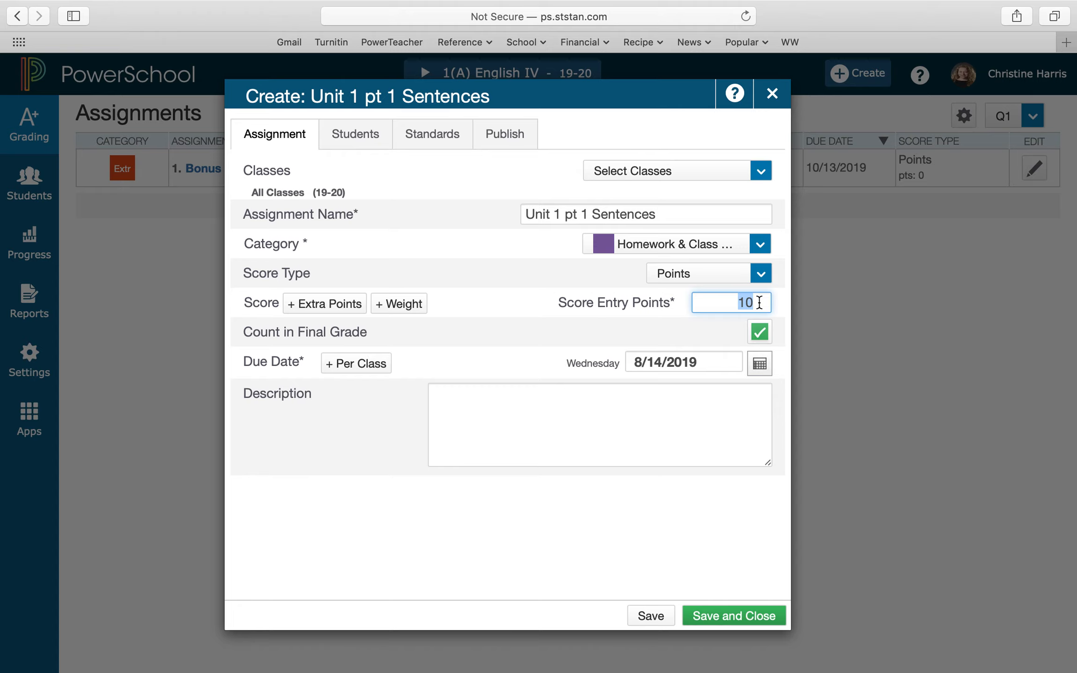
text(15)
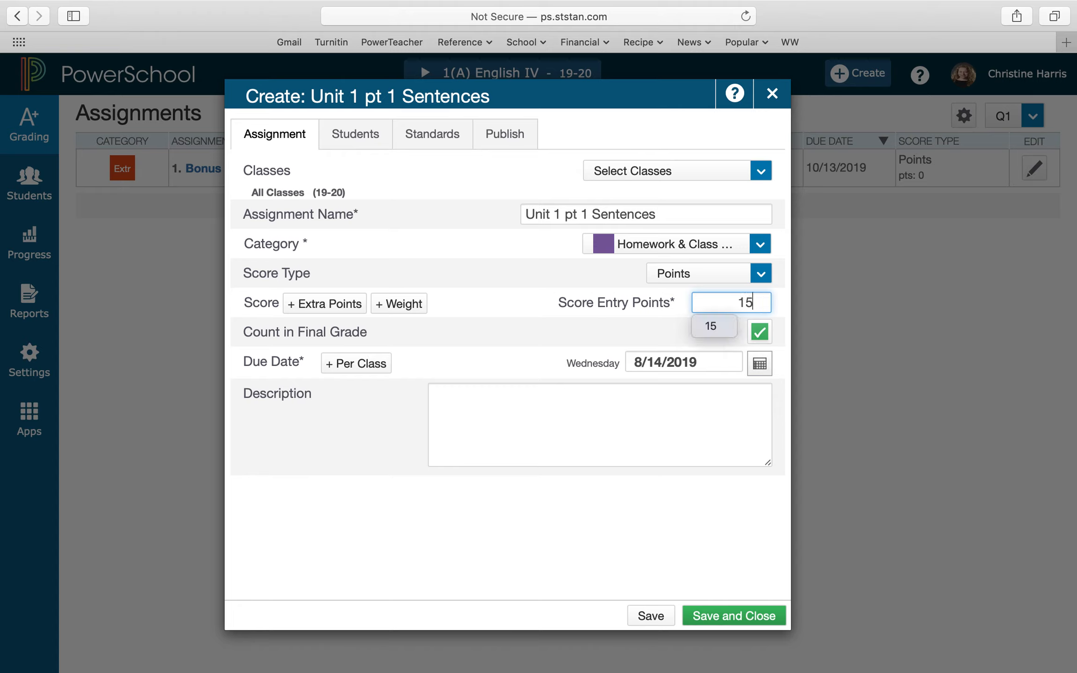
click(477, 322)
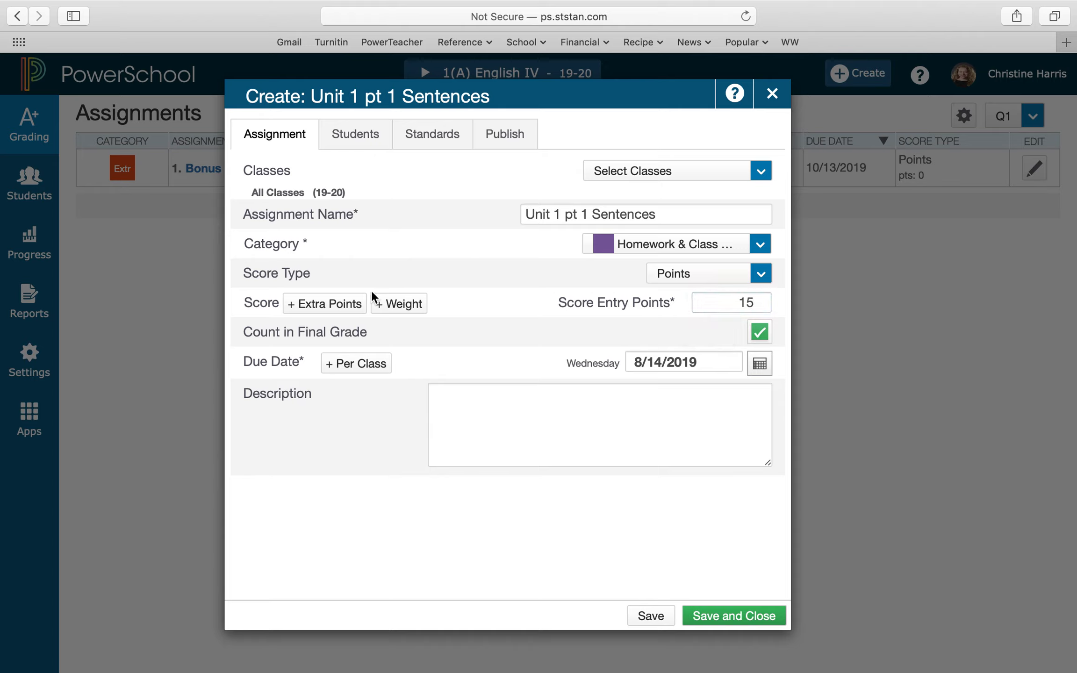
Add extra points to the assignment's score, with an extra value of 1
click(302, 308)
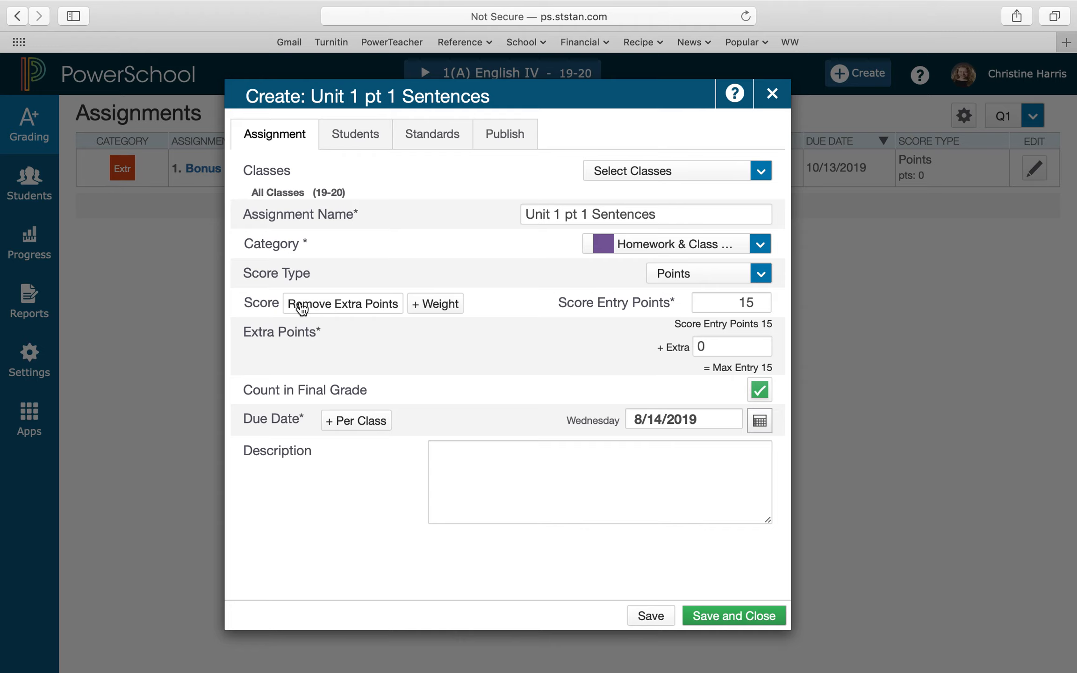
click(302, 308)
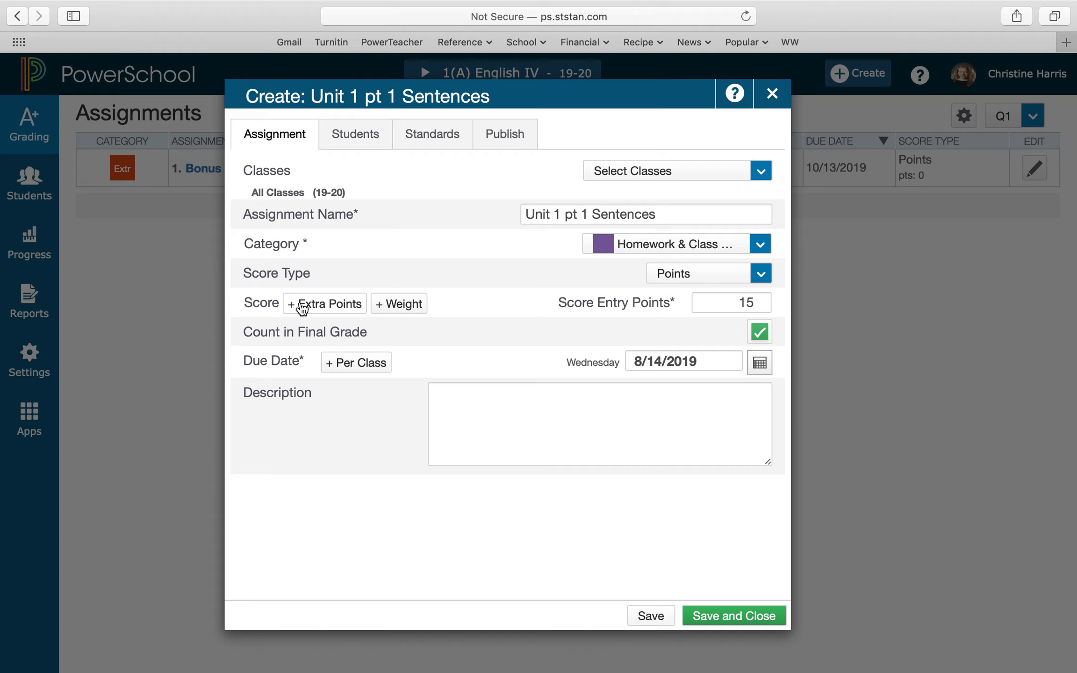
click(301, 309)
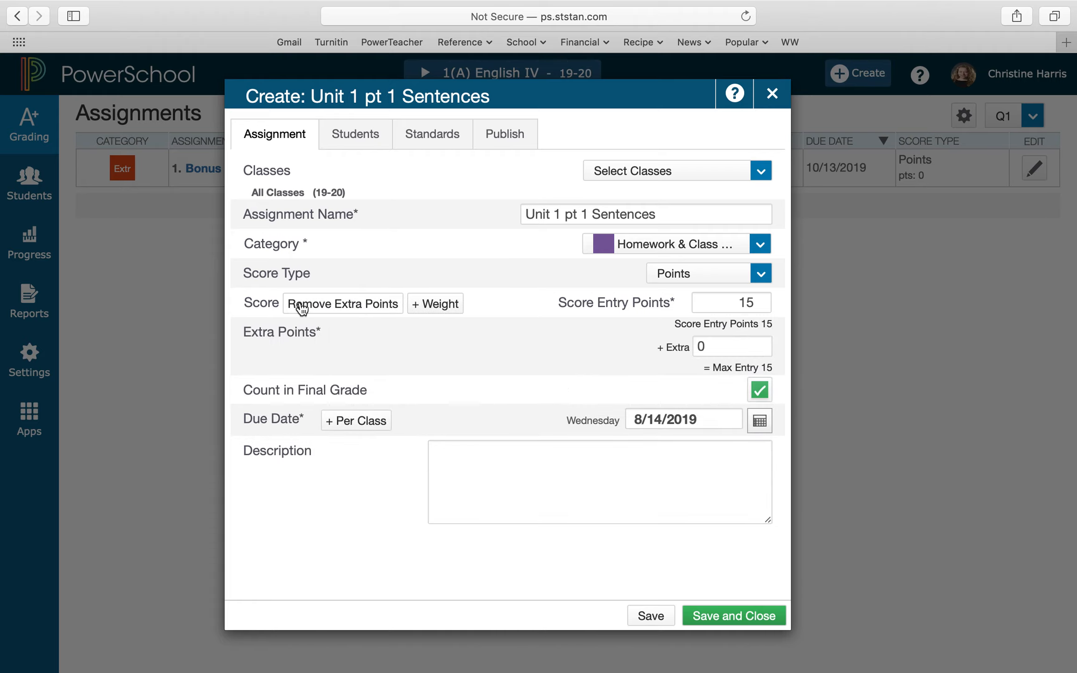
click(699, 345)
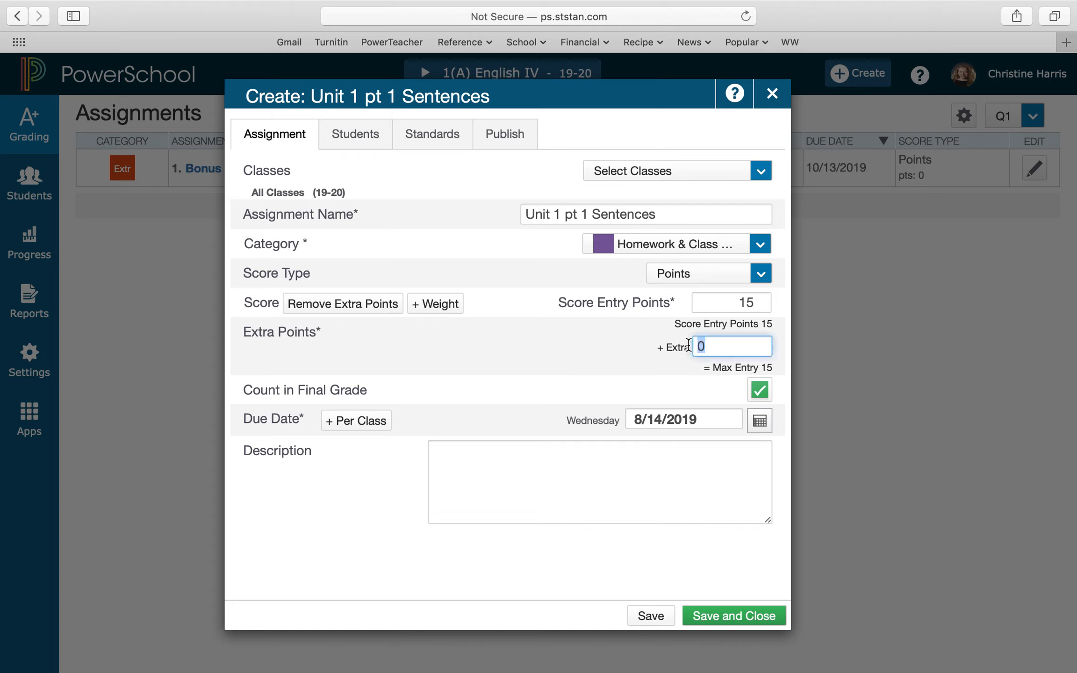
text(1)
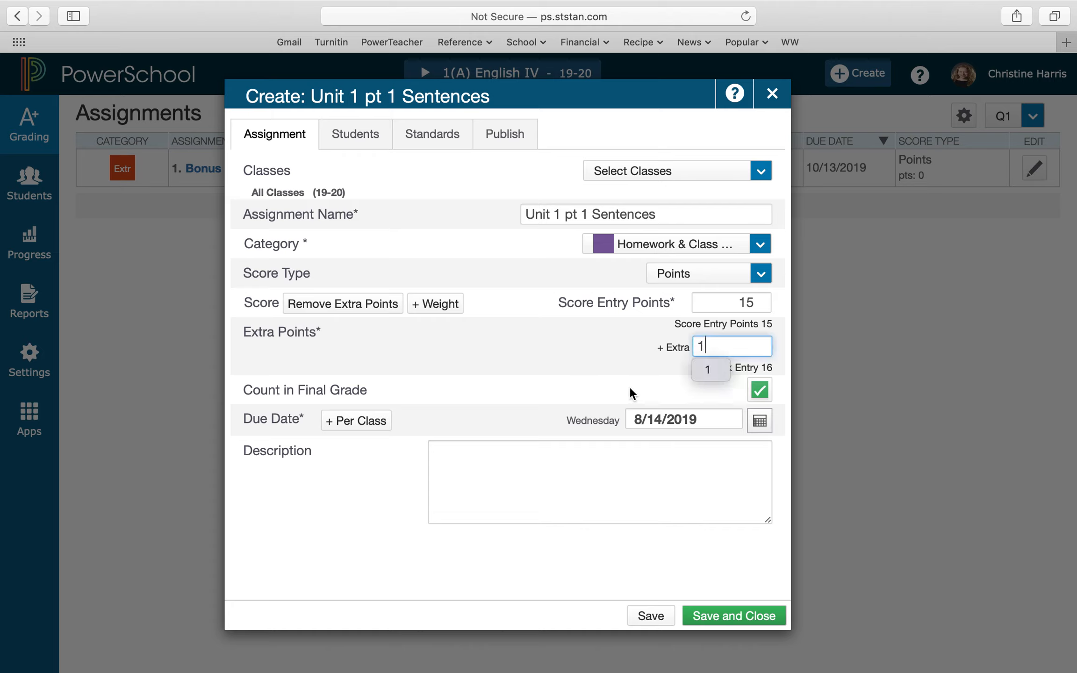
click(632, 392)
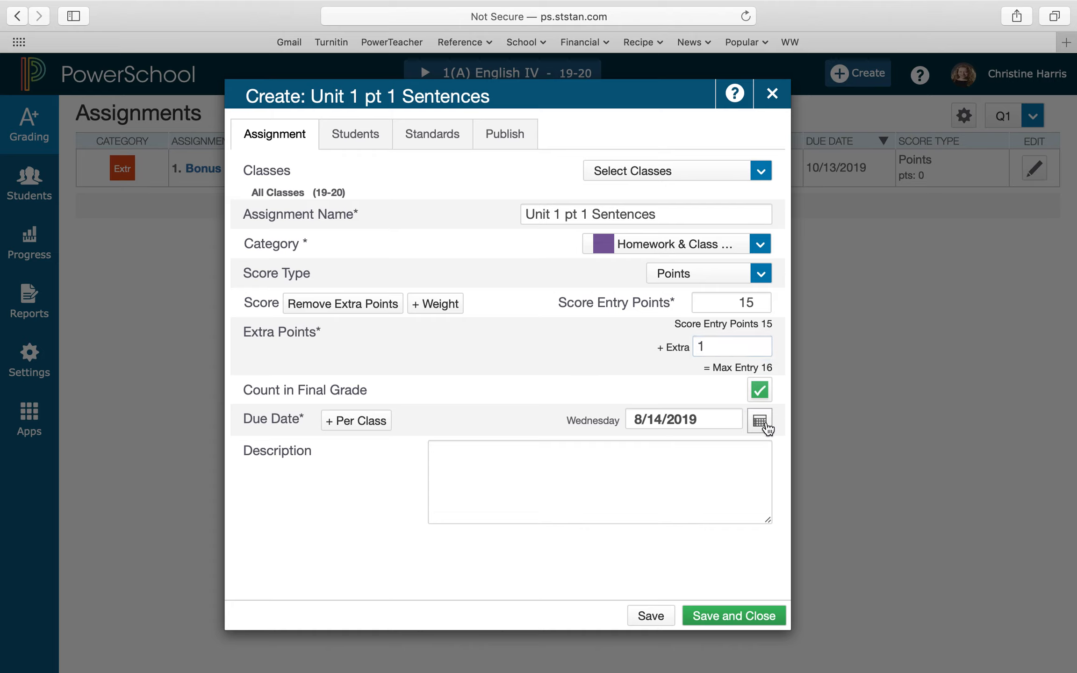
Check the due date calendar, keep 8/14/2019 as the due date, and save and close the assignment
click(760, 421)
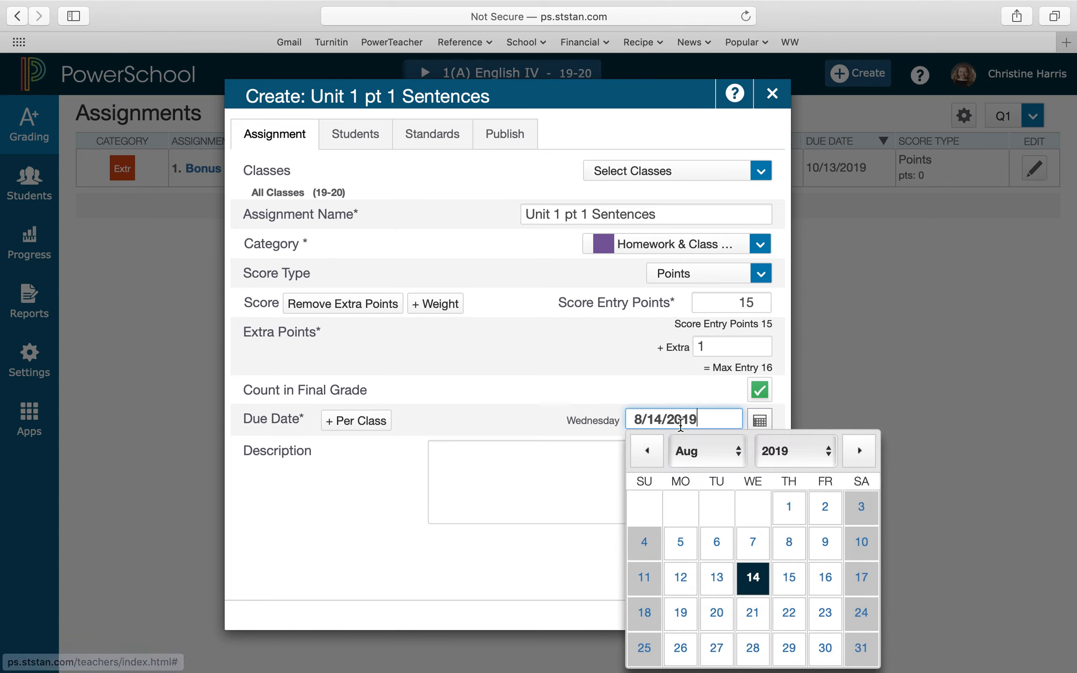
click(680, 391)
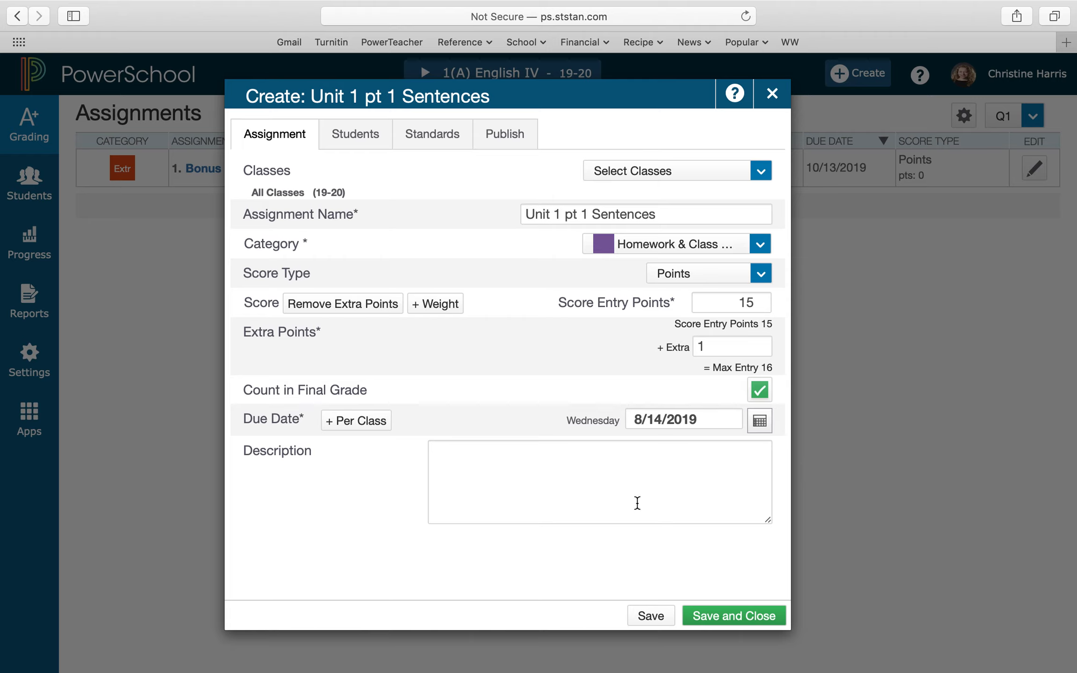
click(727, 617)
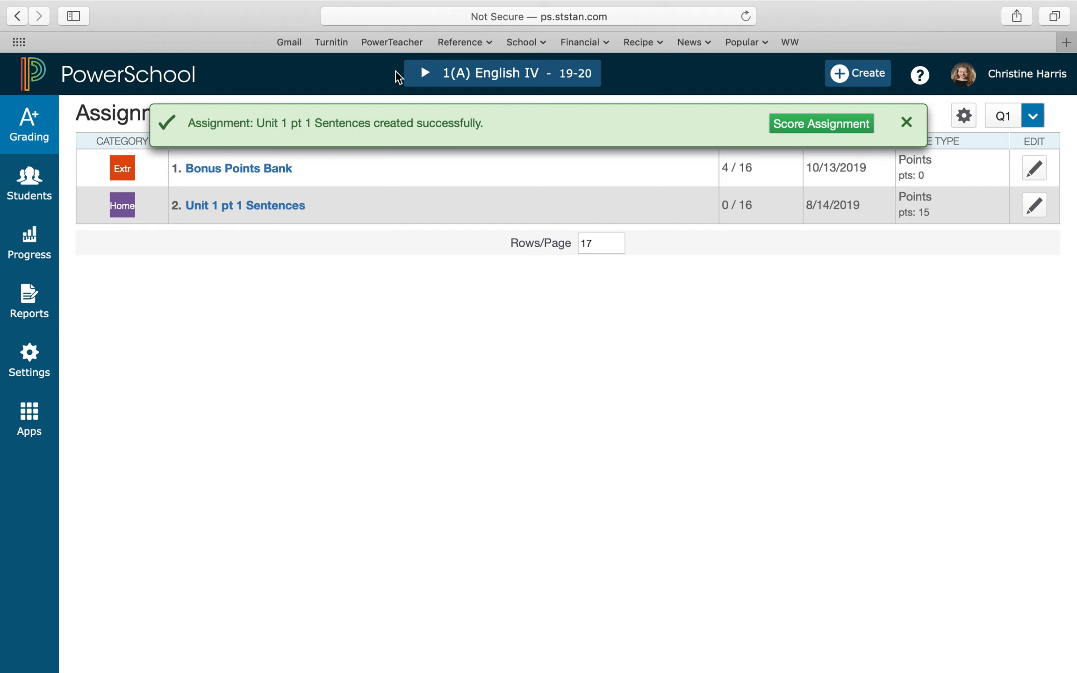
Check that the new assignment is listed for 3(A) English IV (AP) and 6(A) English IV, and return to 1(A) English IV
click(424, 73)
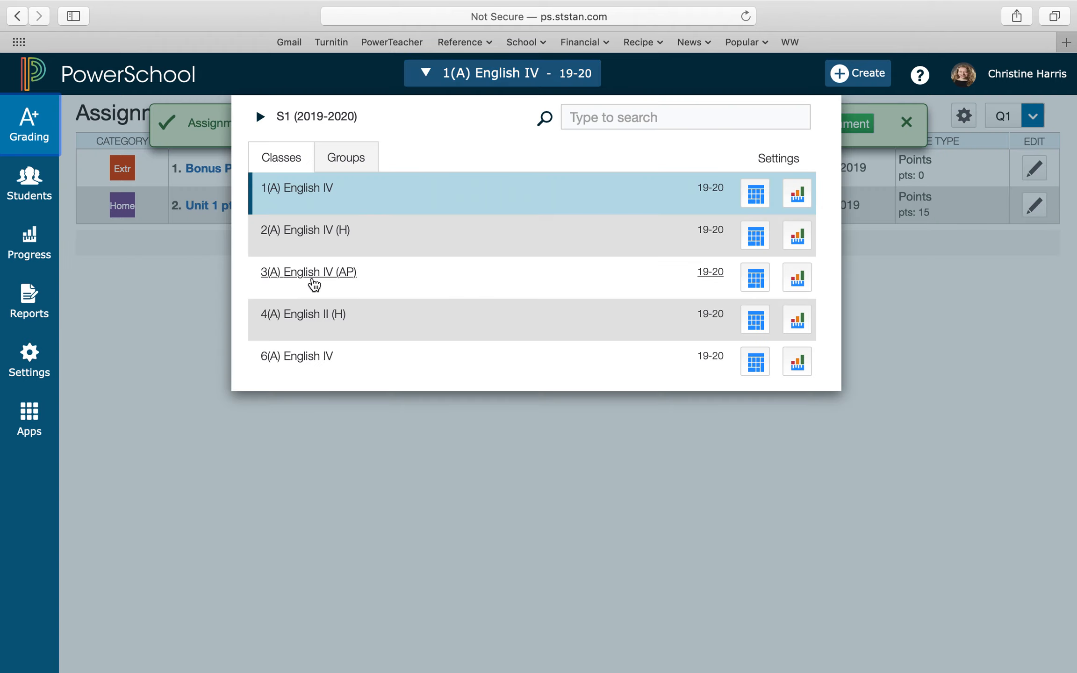
click(309, 278)
click(400, 72)
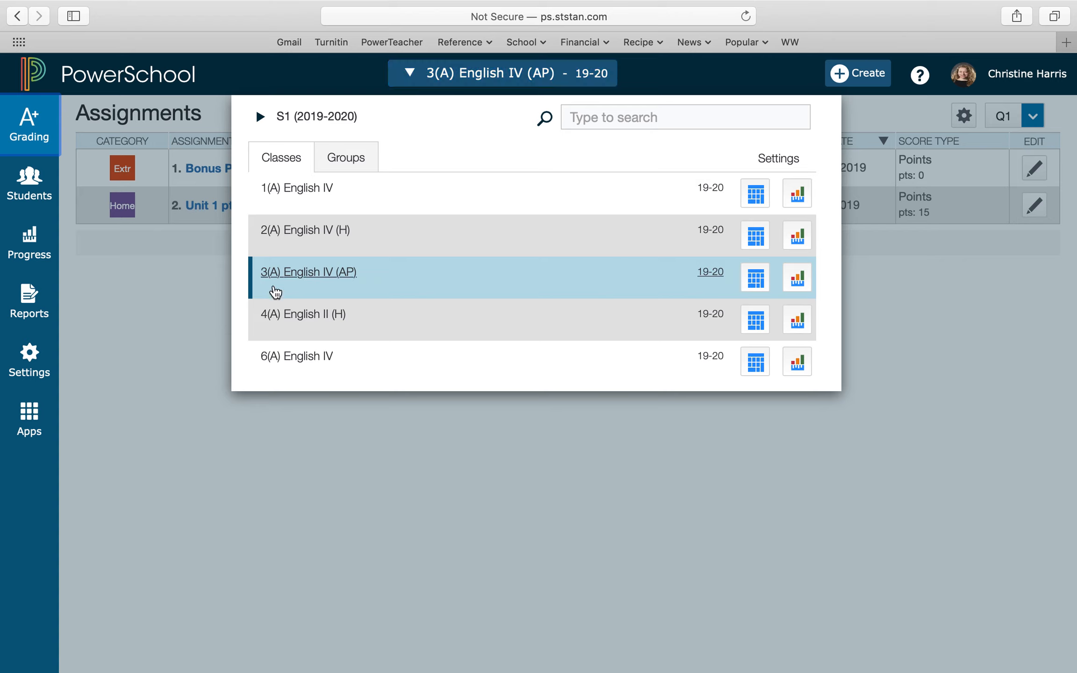
click(284, 360)
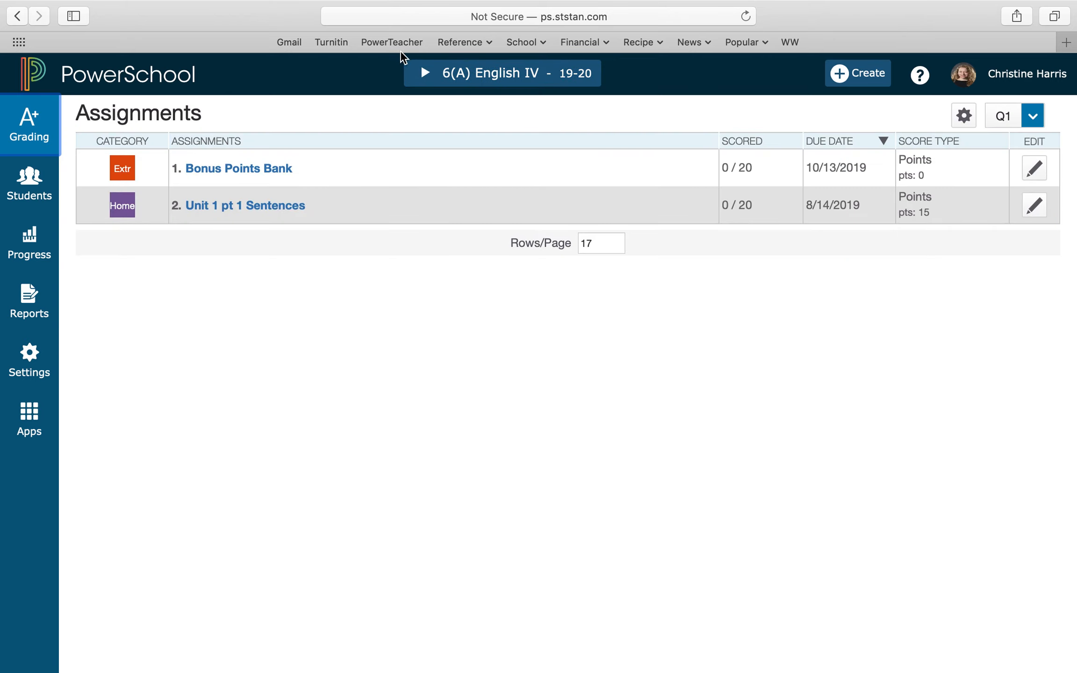
click(422, 74)
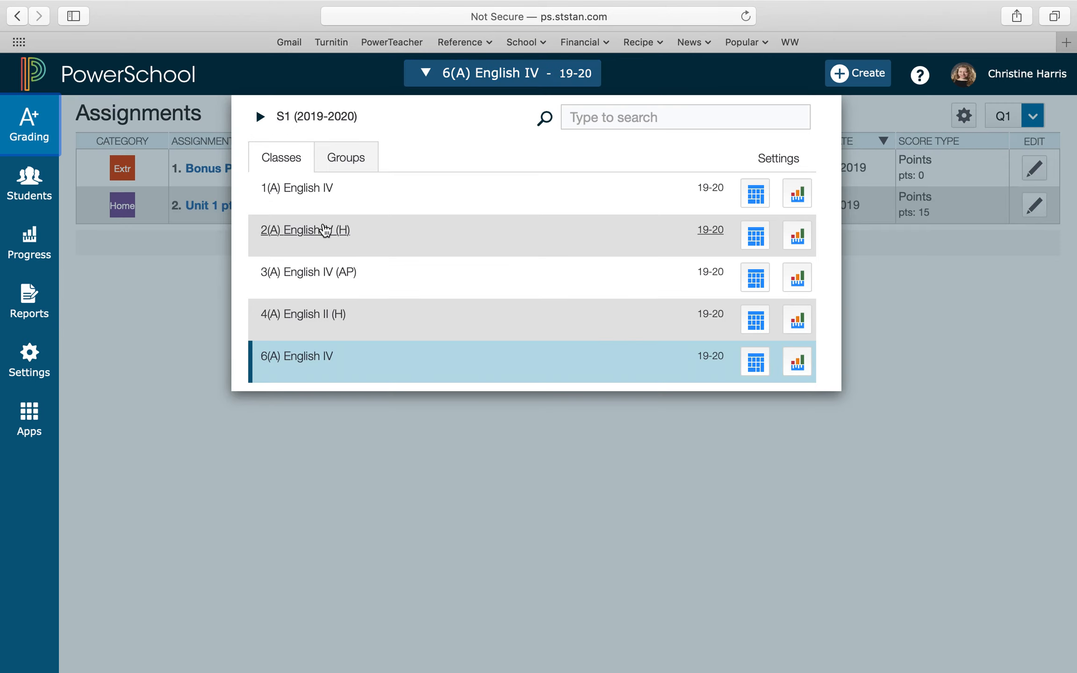
click(315, 199)
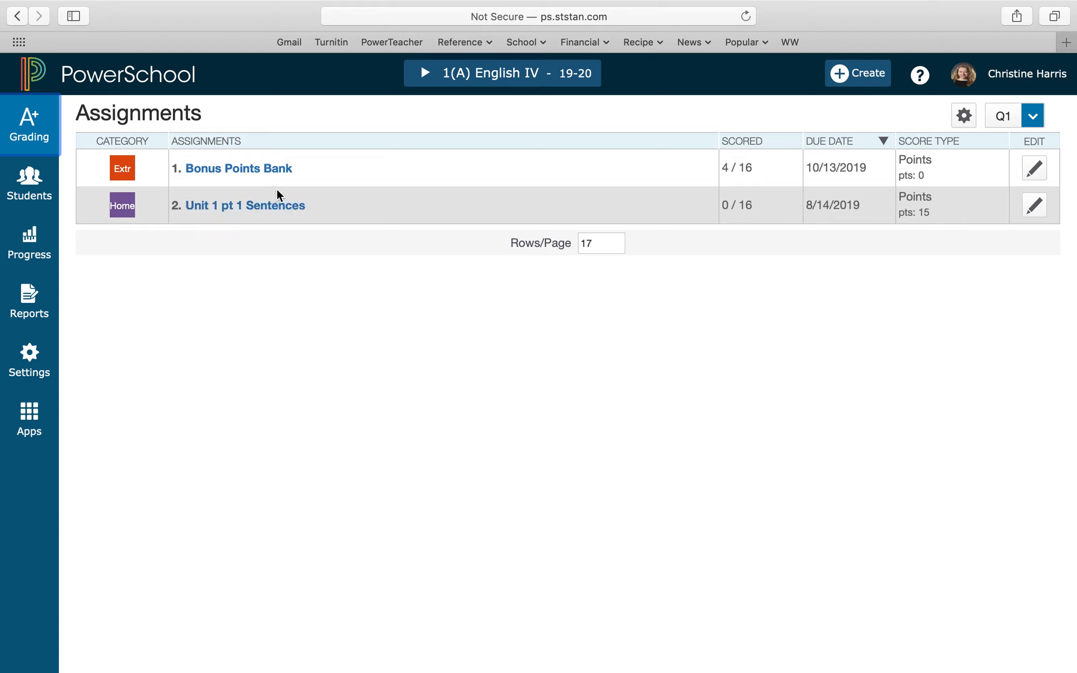
Remove 3(A) English IV (AP) from the classes of the Unit 1 pt 1 Sentences assignment, and save and close it
click(444, 74)
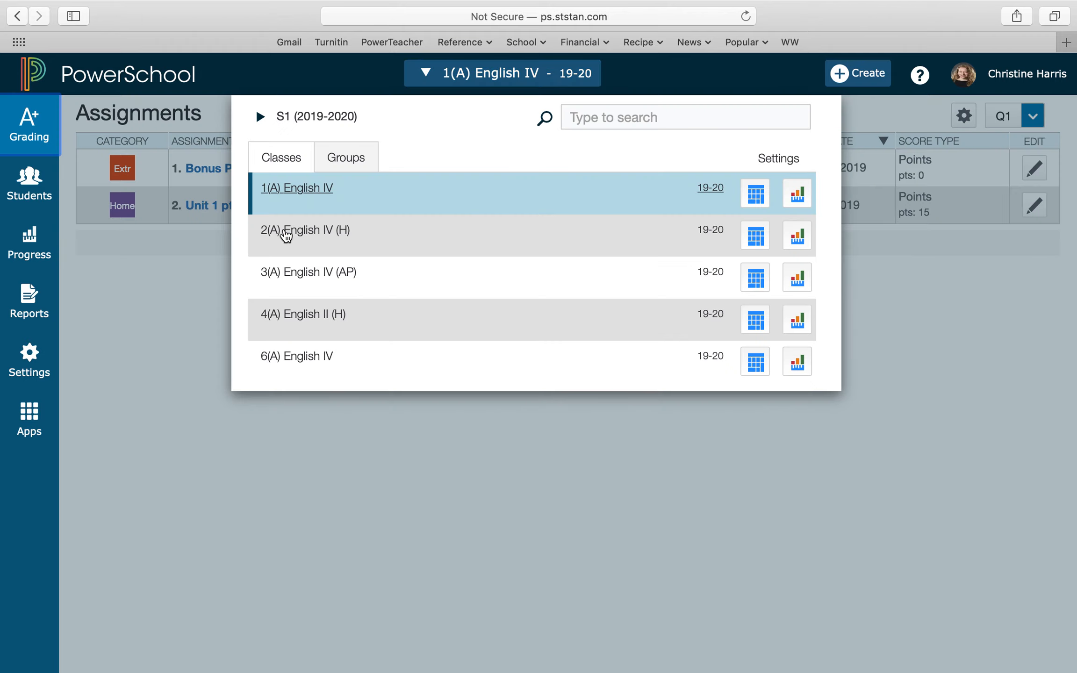
click(294, 278)
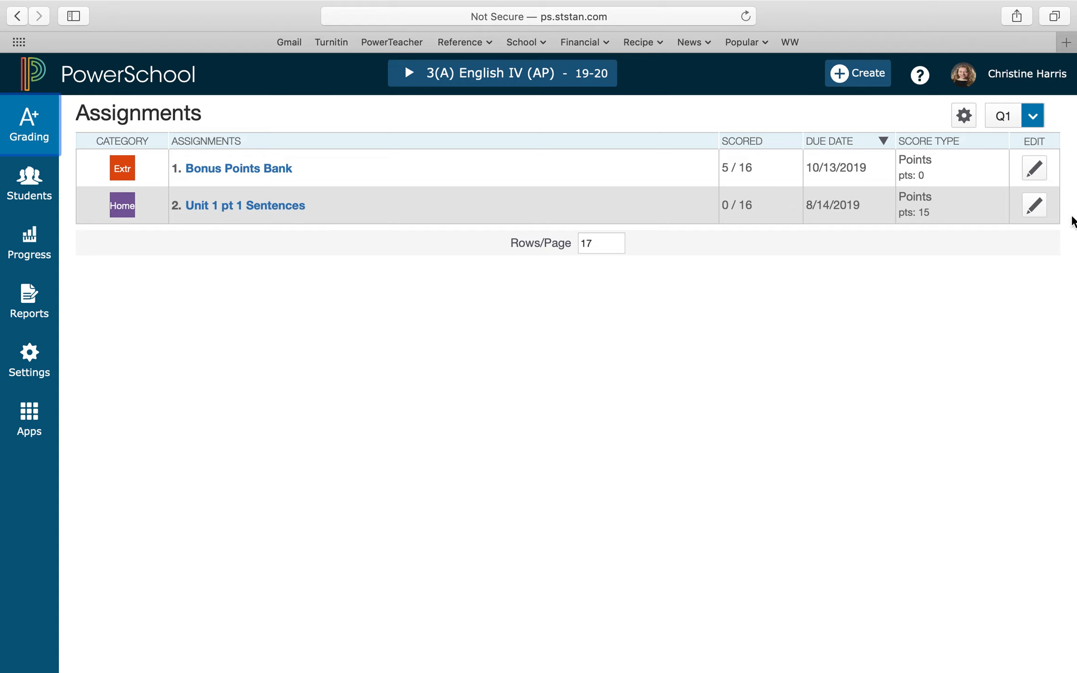
click(1044, 213)
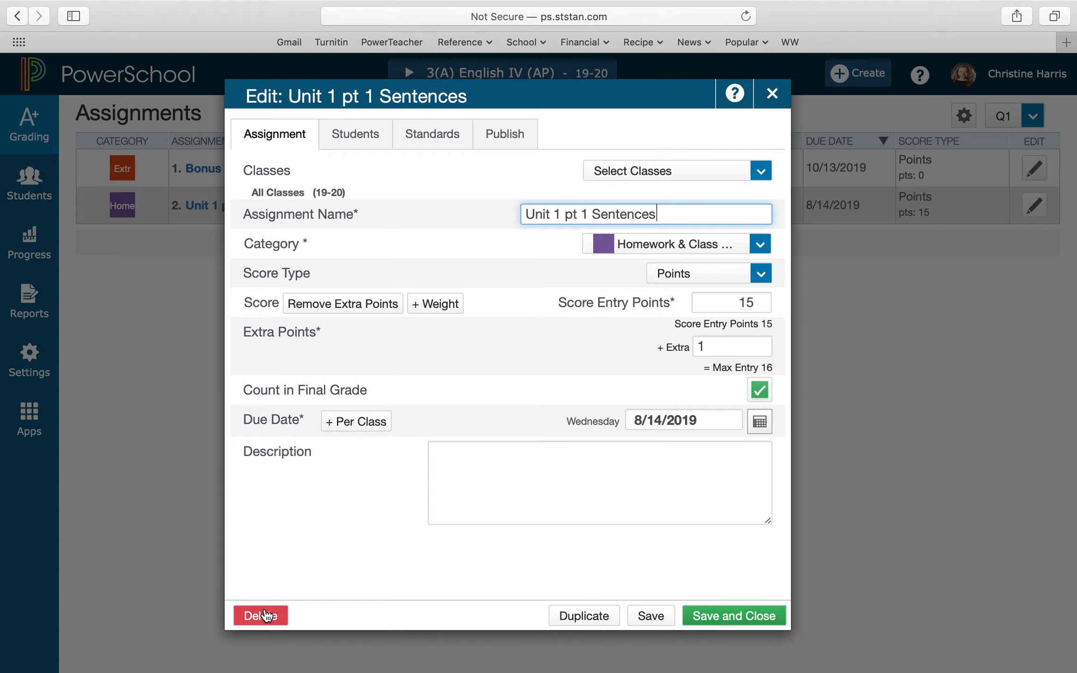
click(769, 173)
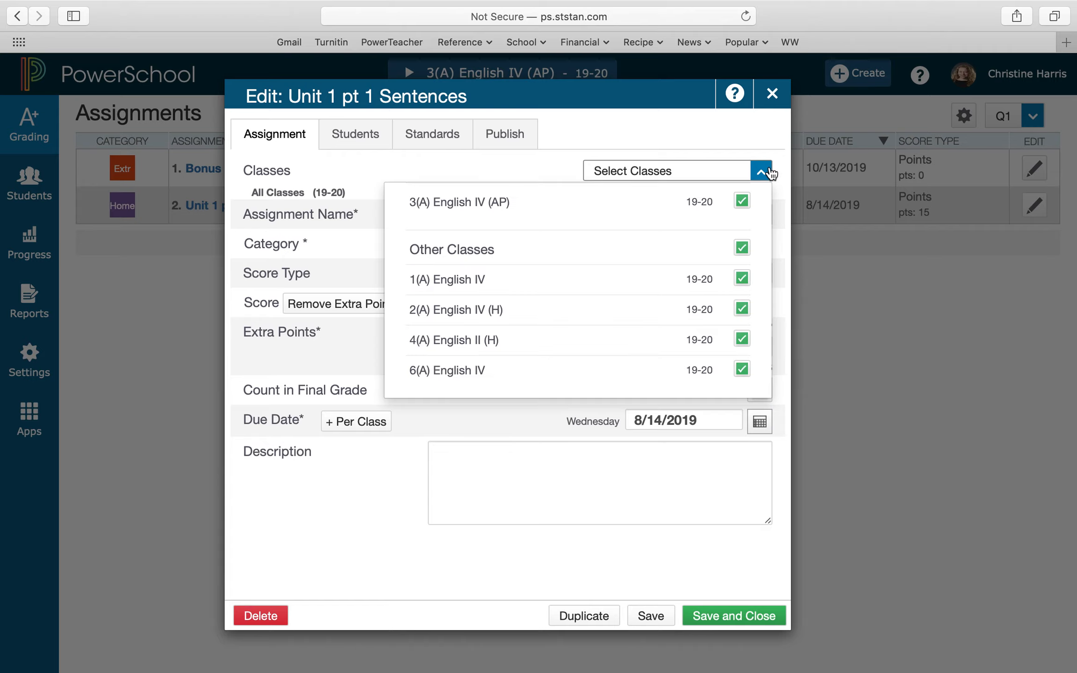
click(742, 198)
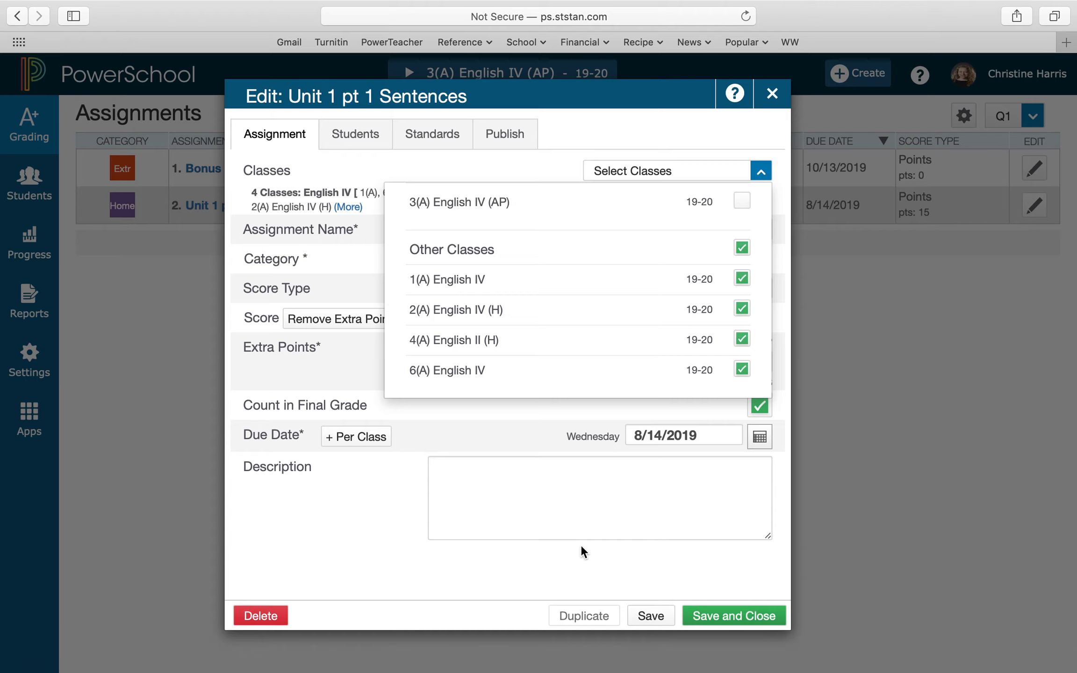
click(725, 623)
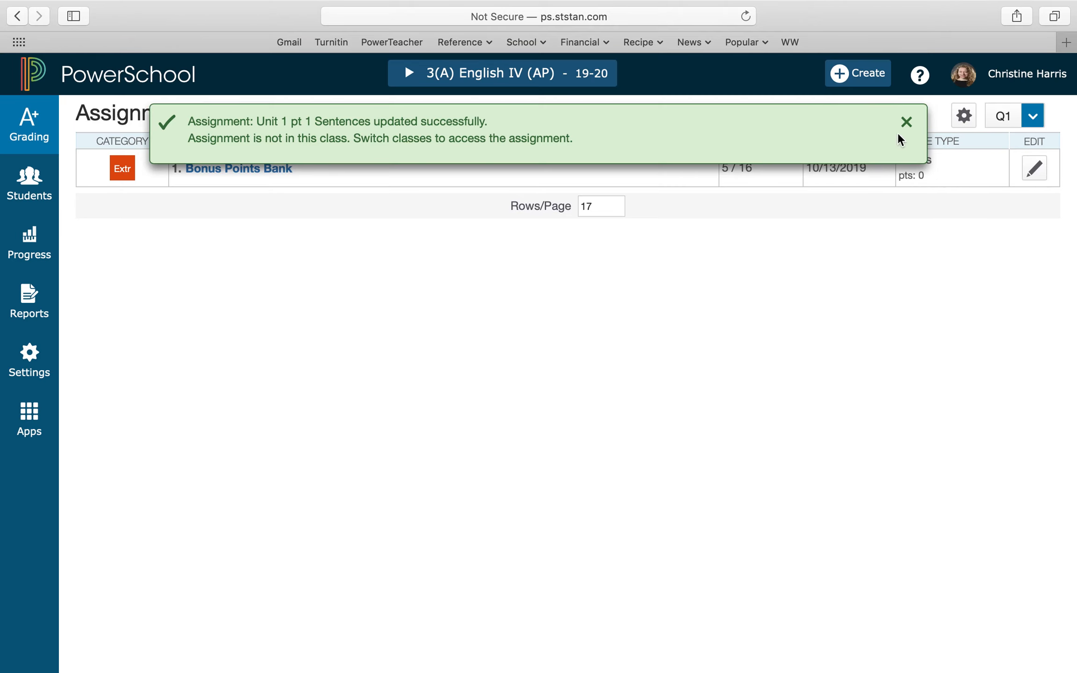
click(905, 123)
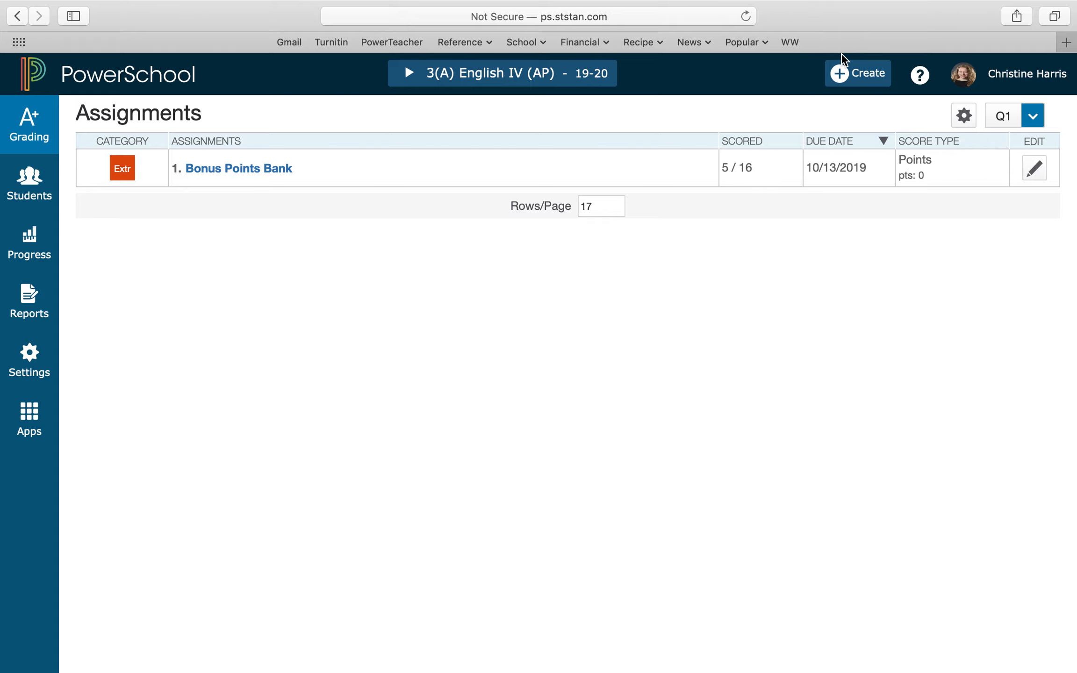
Create a new assignment named "Unit 1 pt 1" for 3(A) English IV (AP) only
click(842, 70)
click(810, 125)
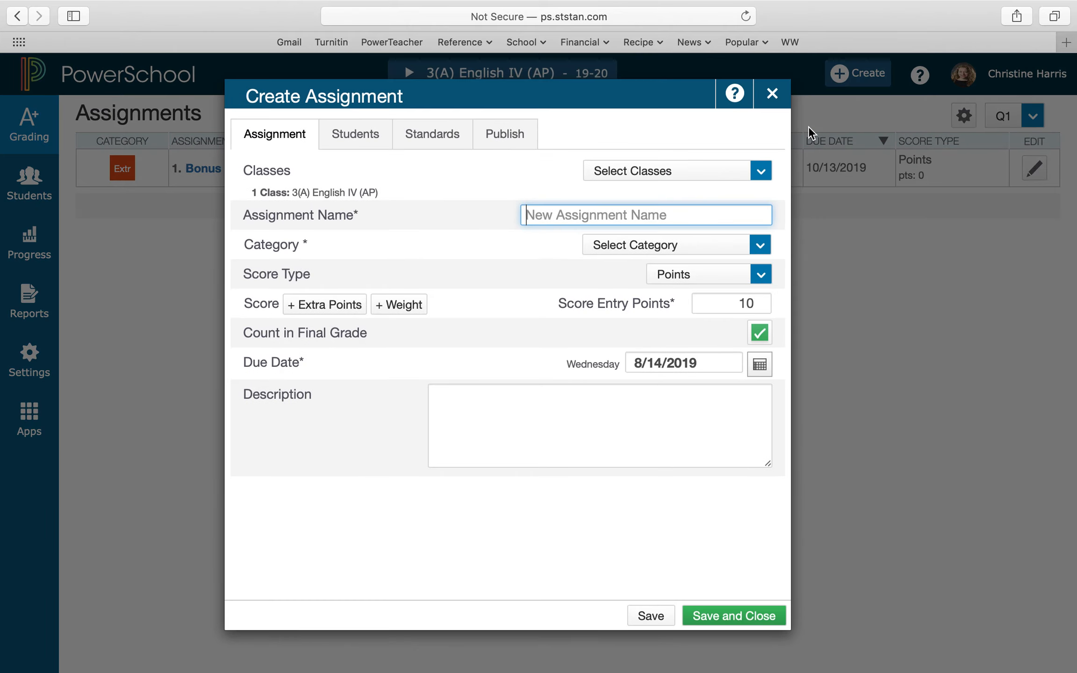
text(Uni)
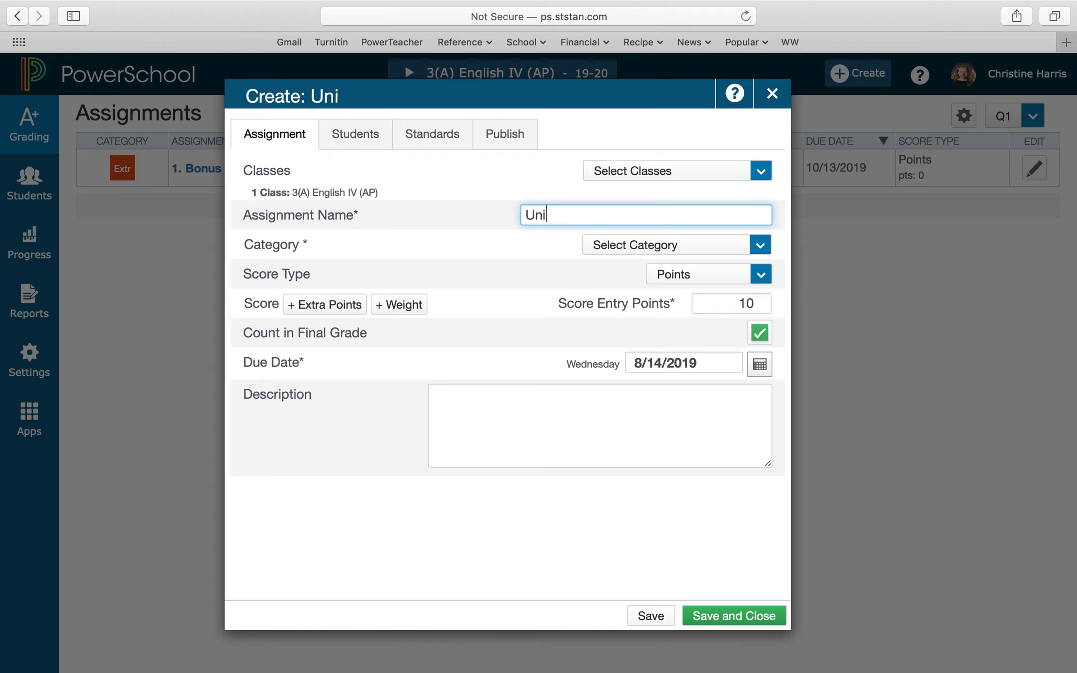
text(t 1 pt 1)
click(759, 173)
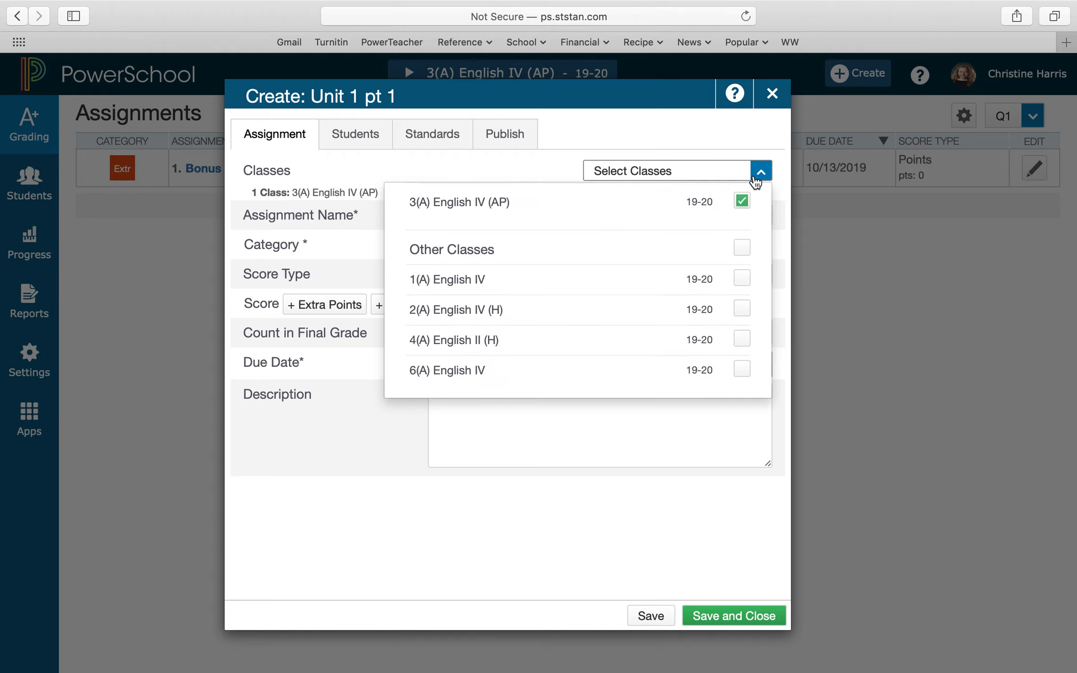
click(758, 174)
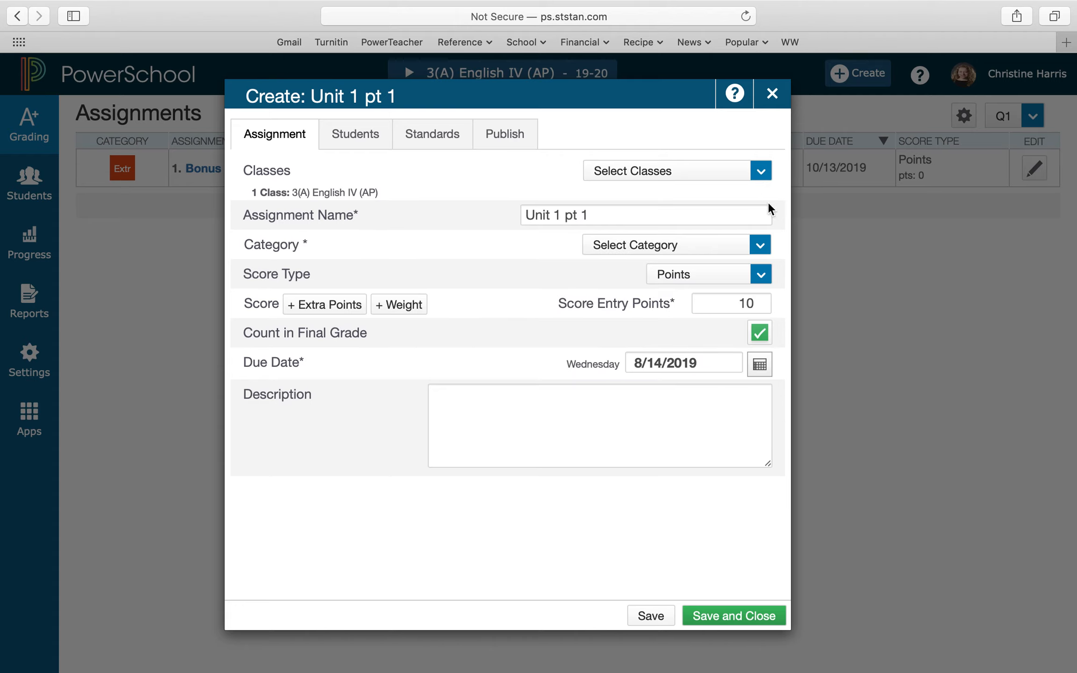
Set the new assignment's category to Homework & Class Work and its score entry points to 21
click(761, 244)
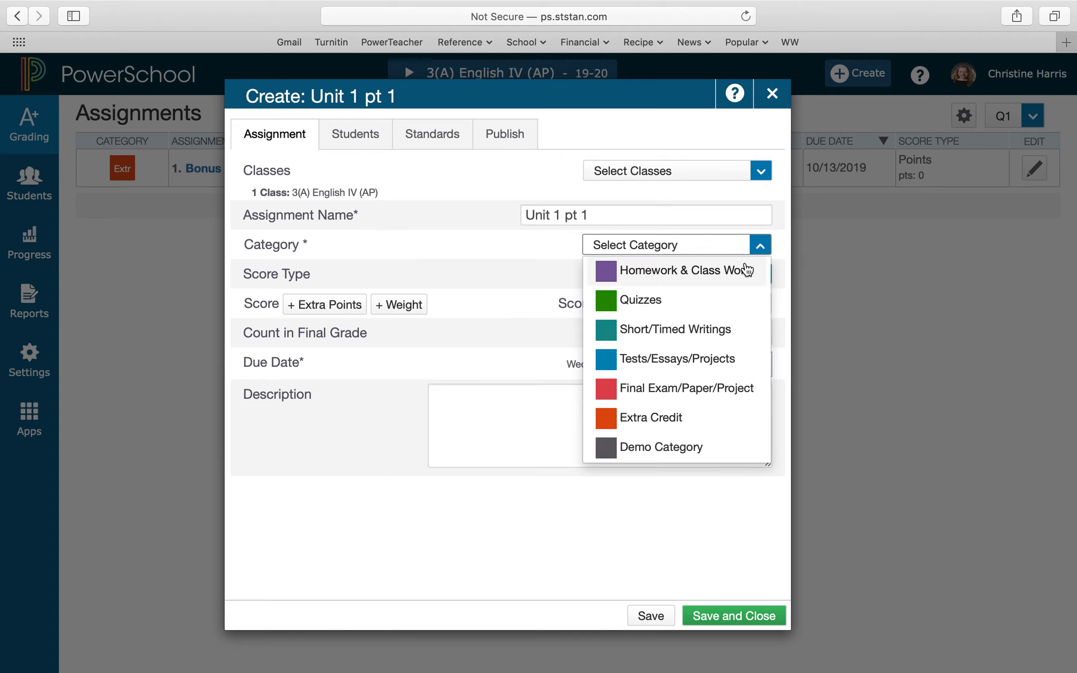
click(746, 270)
click(721, 300)
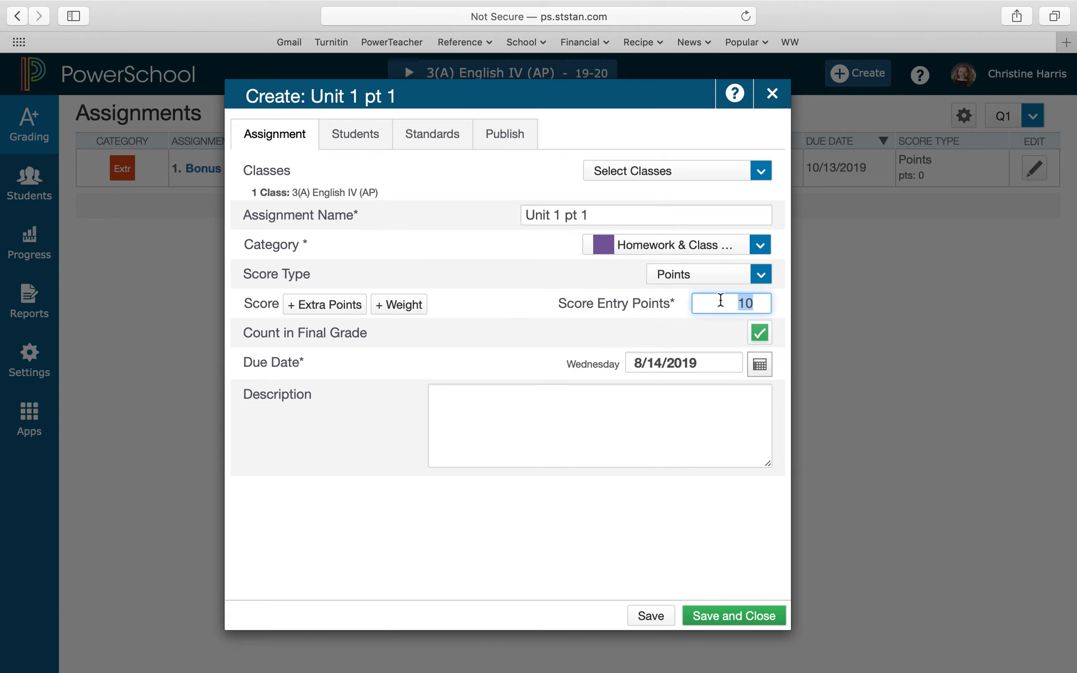
text(21)
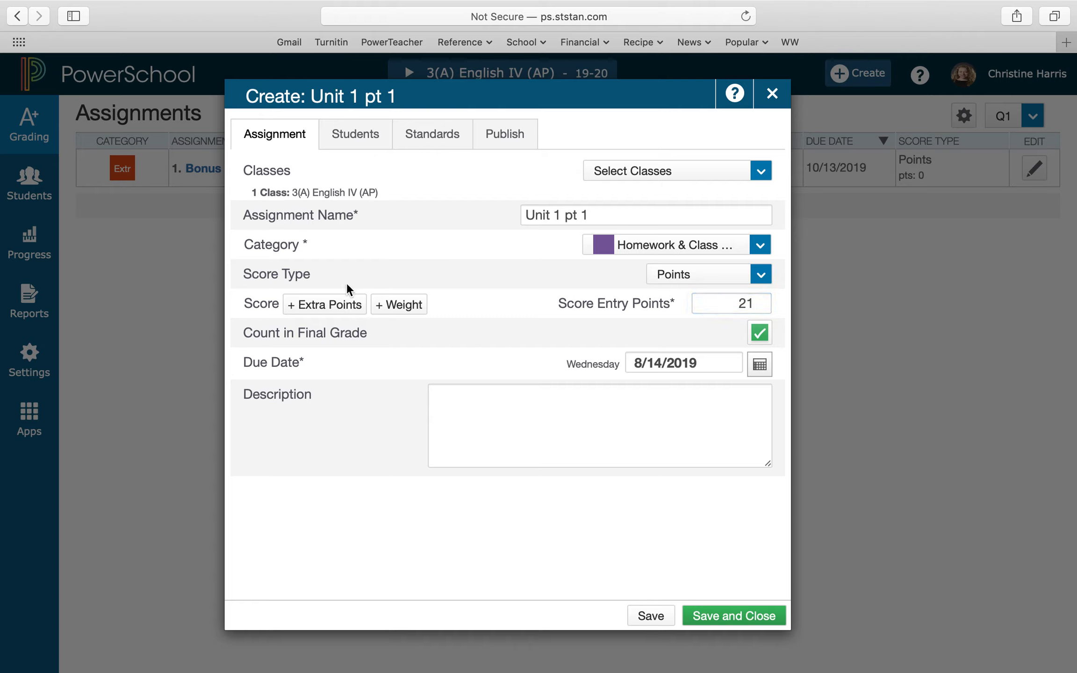
Add 1 extra point to the Unit 1 pt 1 assignment, save and close it, and dismiss the notification
click(314, 305)
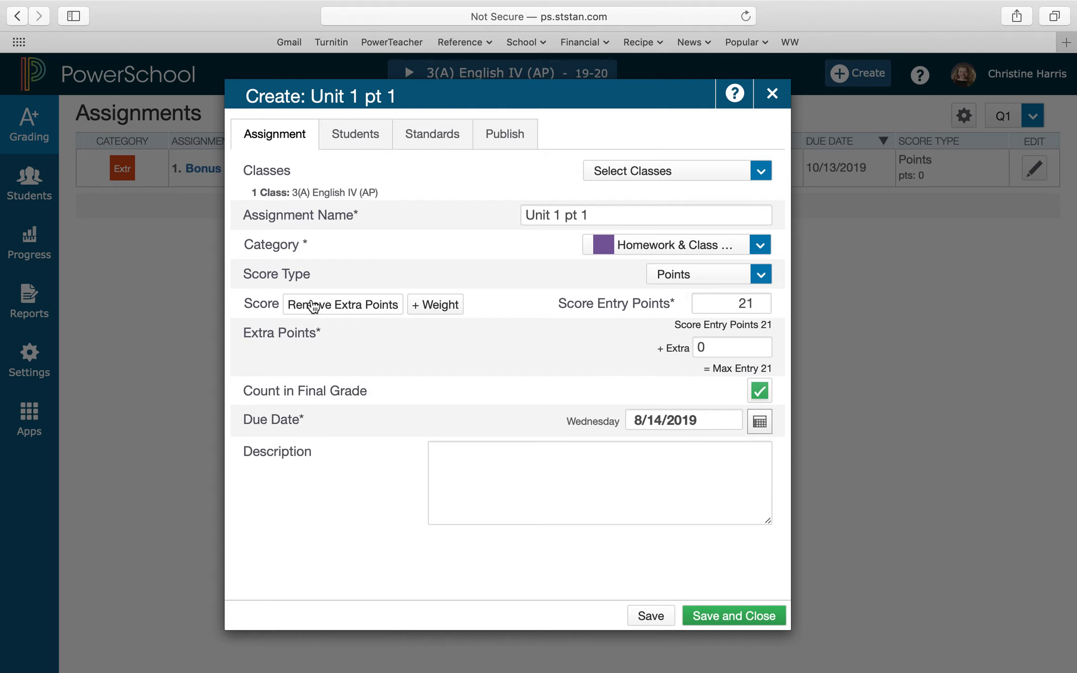
click(731, 346)
text(1)
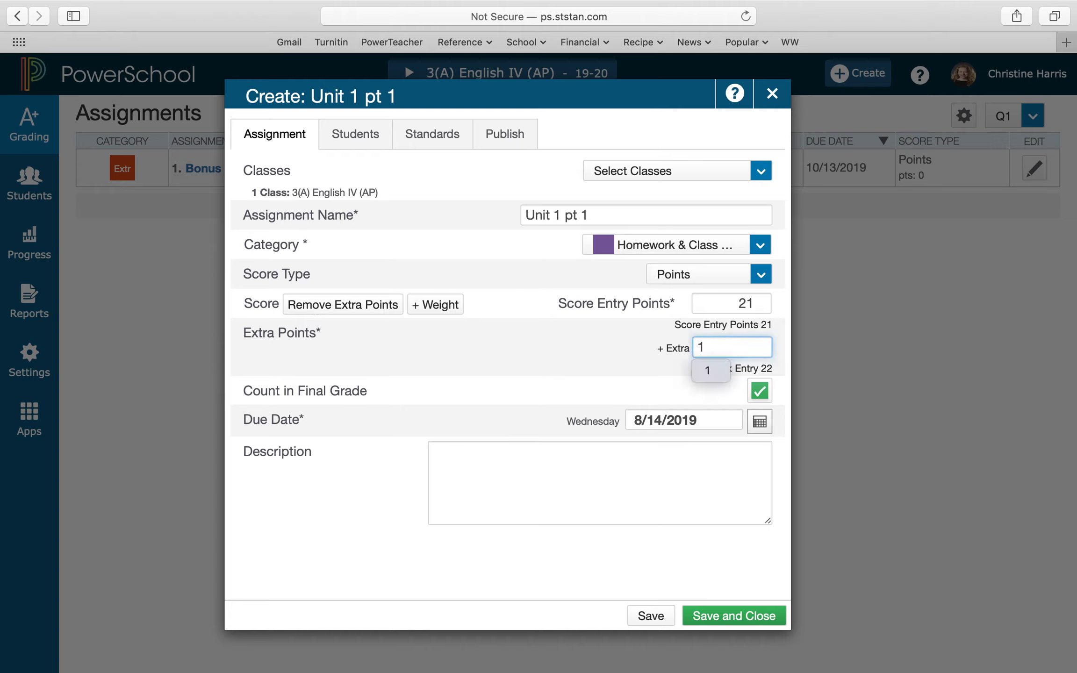
click(613, 365)
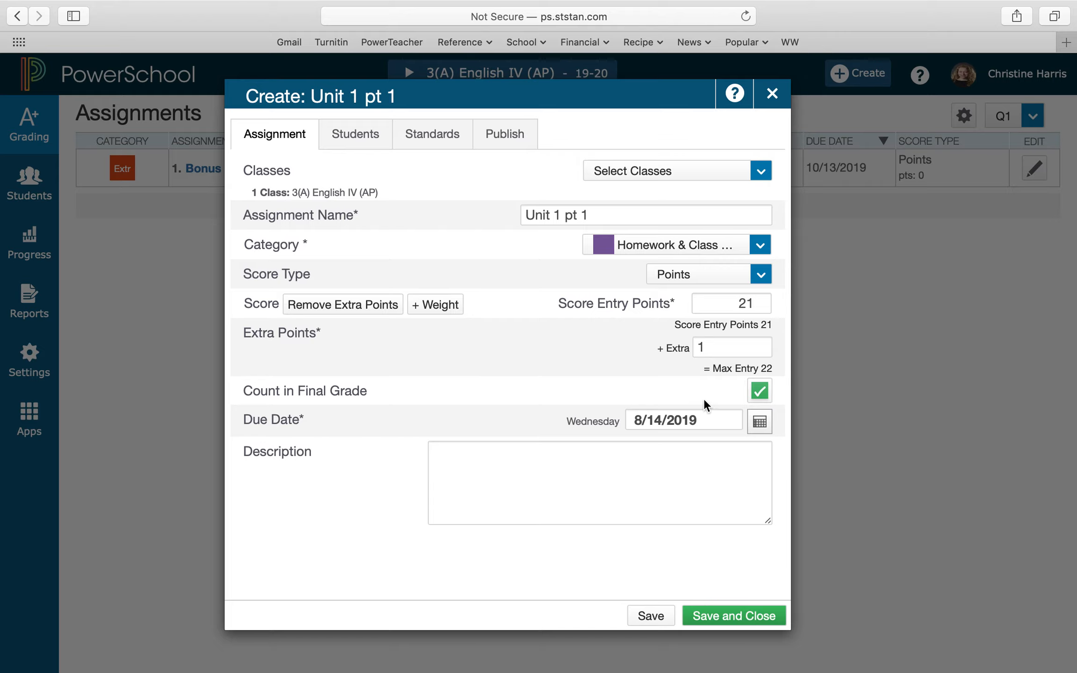
click(720, 616)
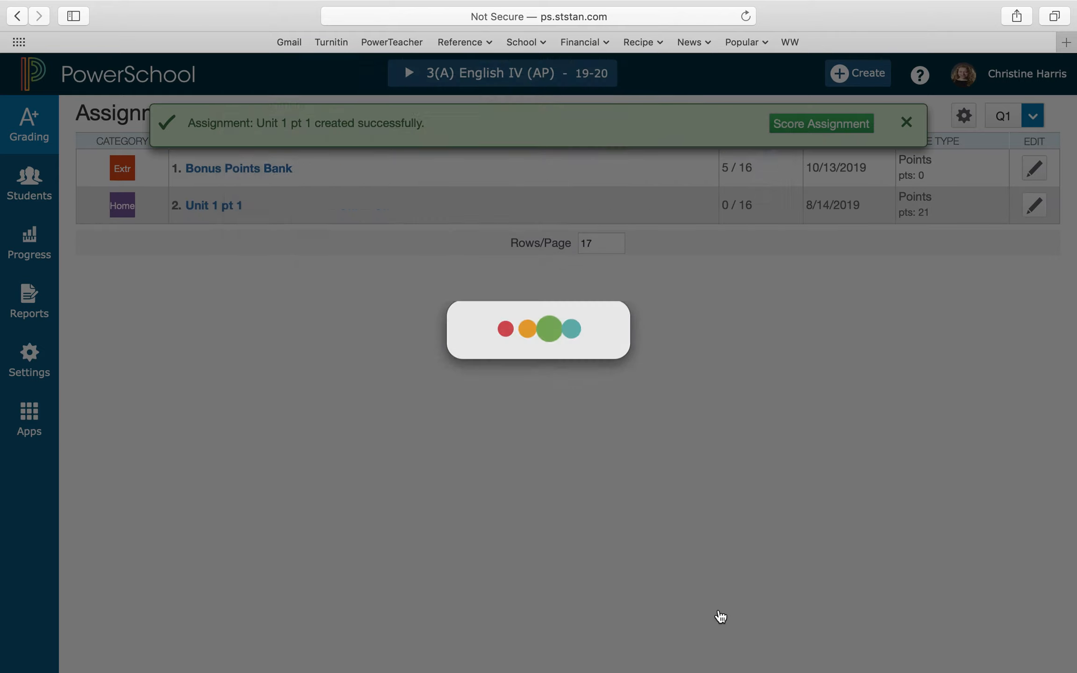
click(900, 123)
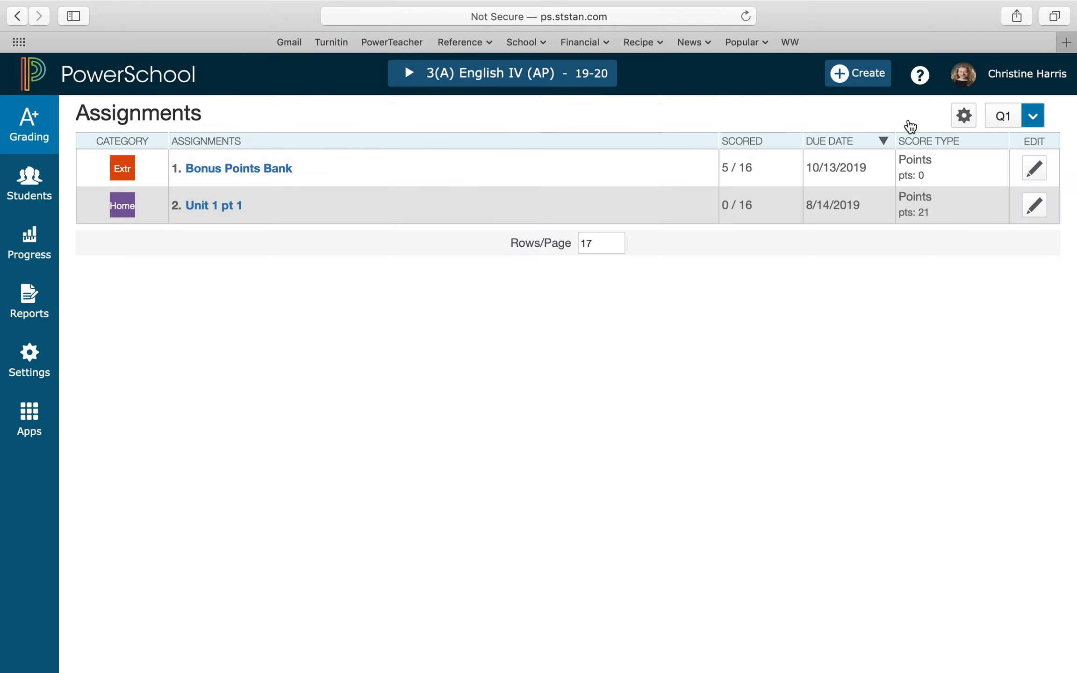
Open the Q1 scoresheet for 3(A) English IV (AP) and review its student rows and assignment columns
click(41, 149)
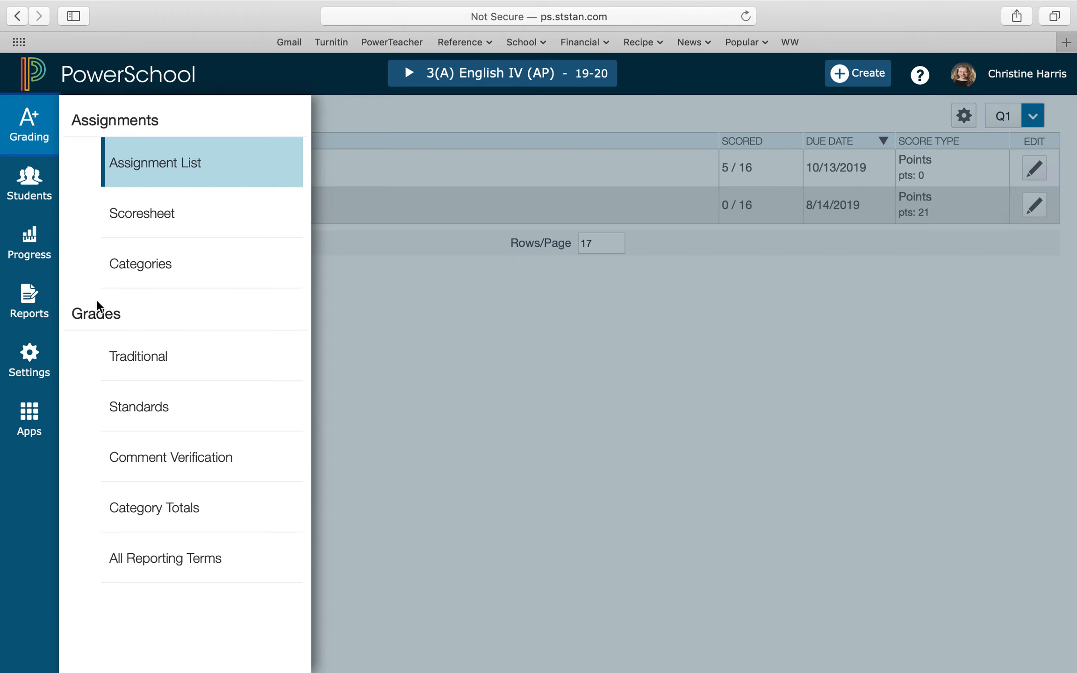
click(161, 215)
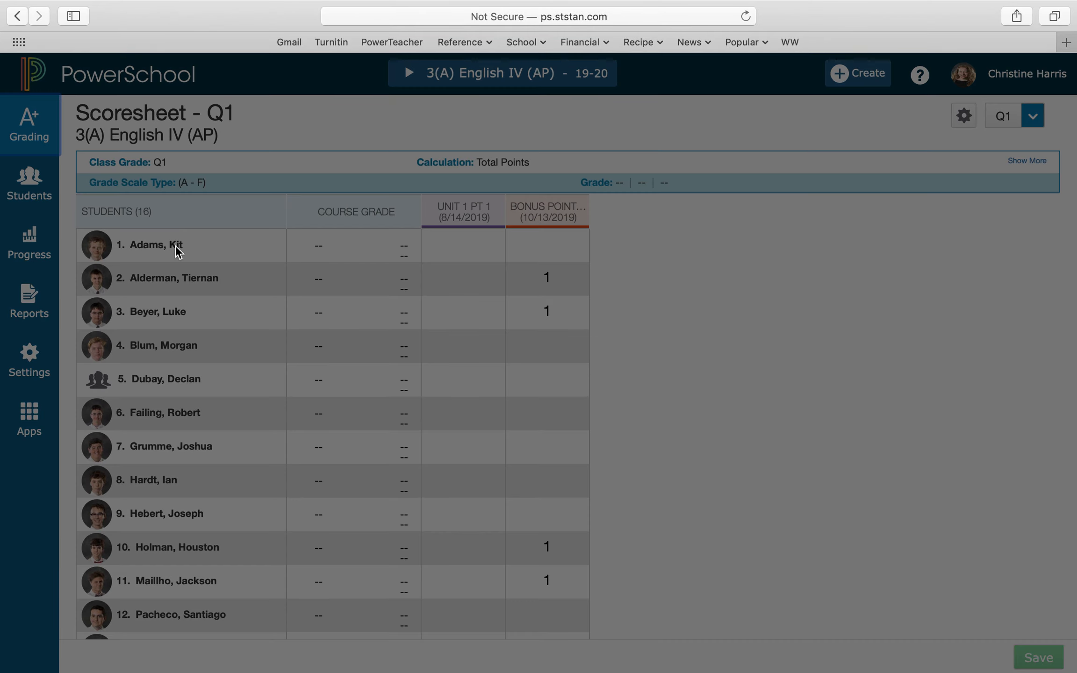
scroll(223, 390, down, 4)
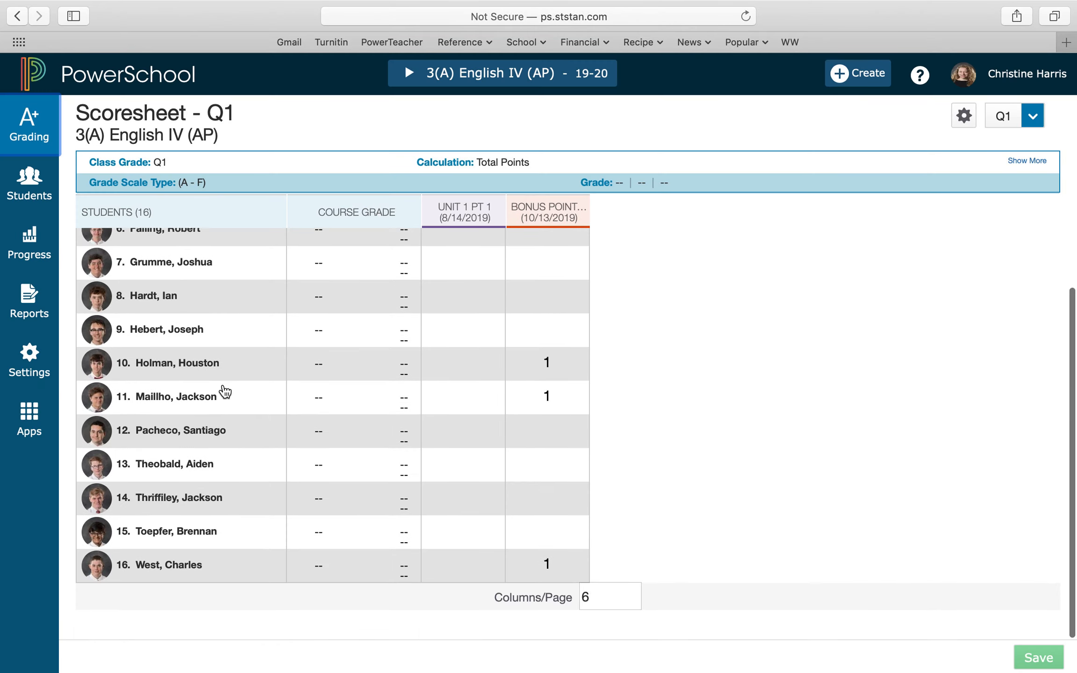
scroll(224, 392, up, 4)
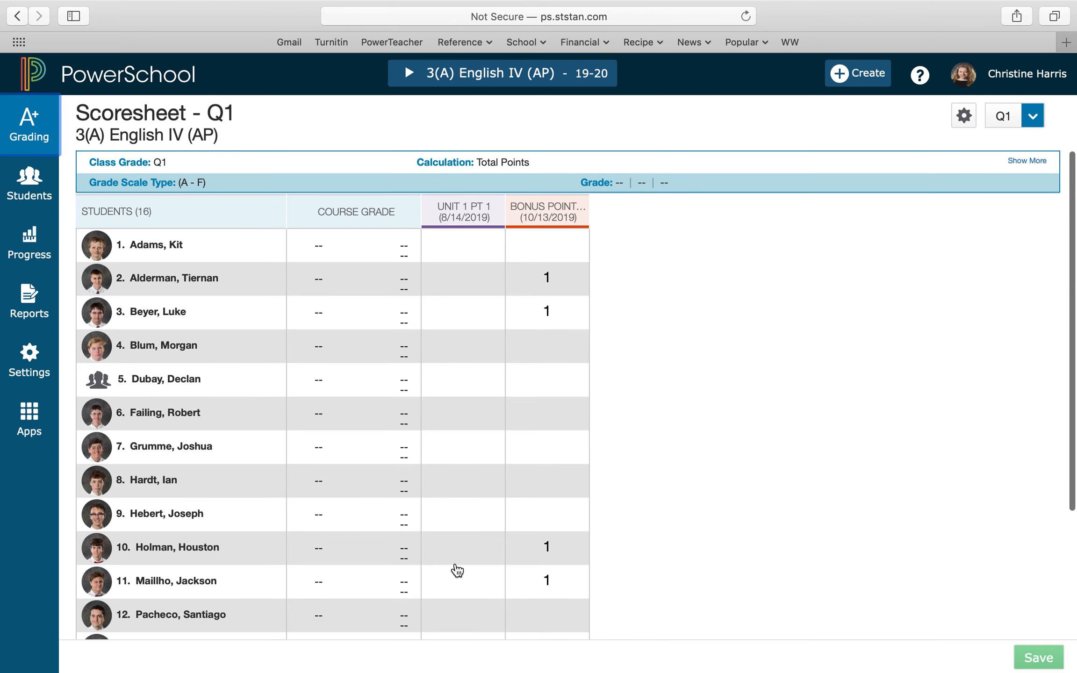
scroll(457, 570, down, 4)
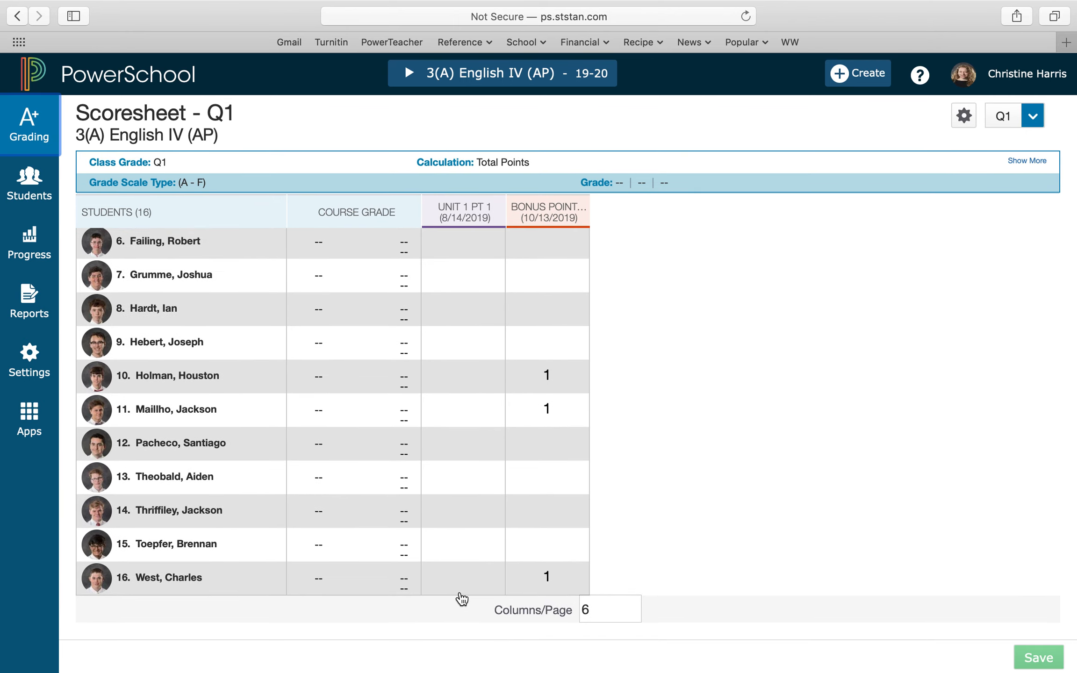
scroll(462, 600, up, 4)
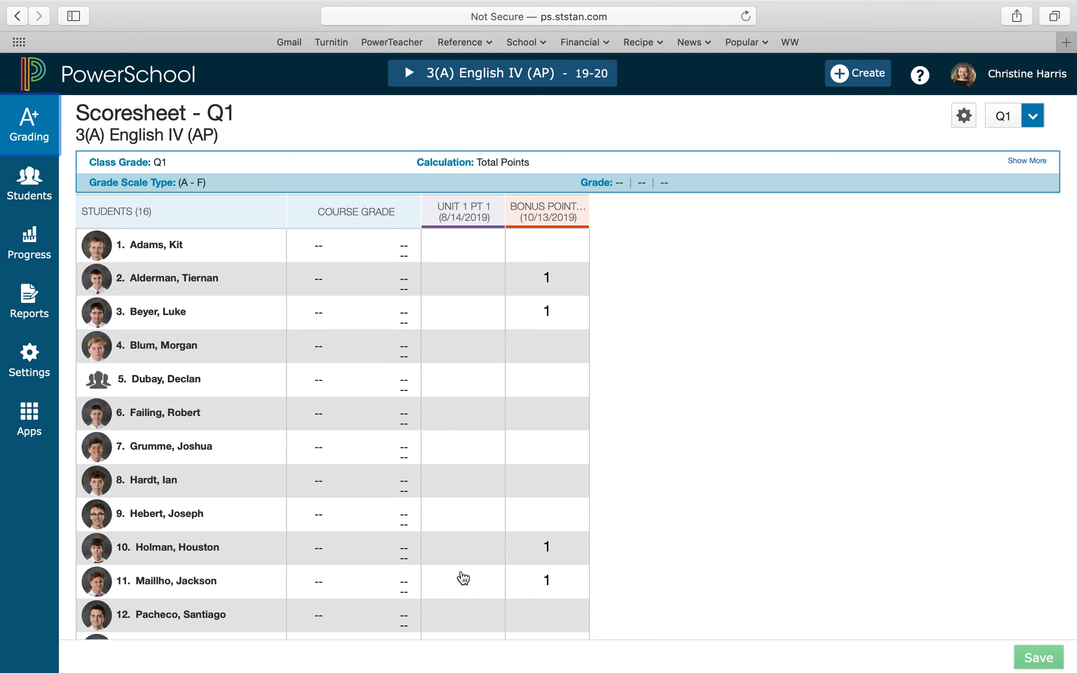
scroll(462, 578, down, 4)
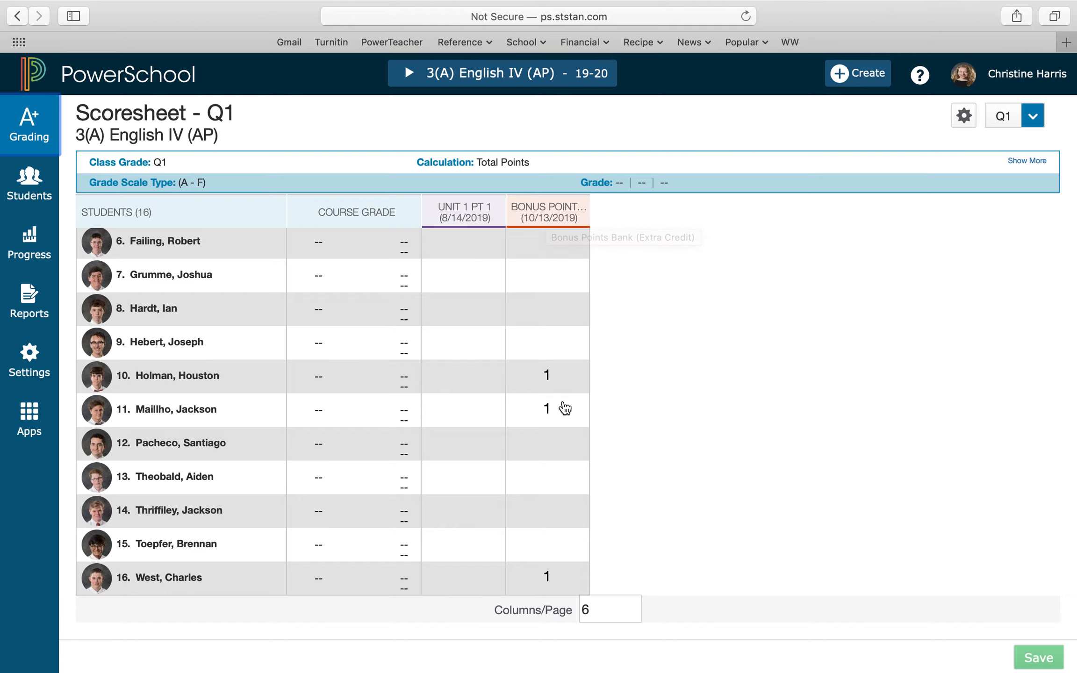
Open the Unit 1 pt 1 scoring page from the scoresheet and look through its student score list
click(471, 214)
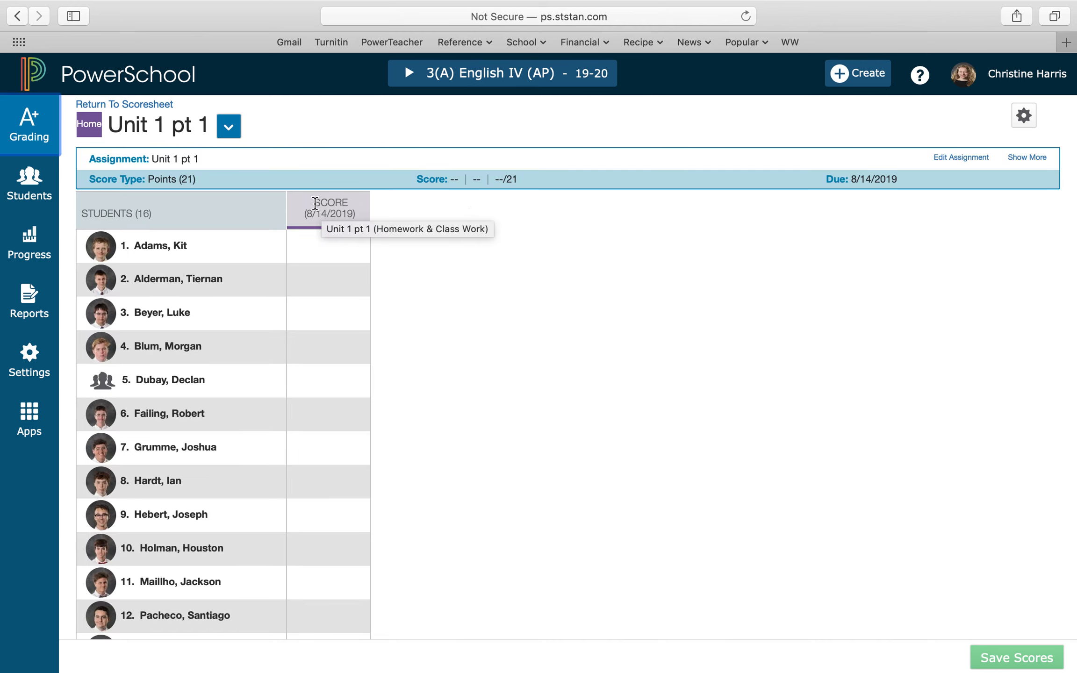
scroll(322, 382, down, 1)
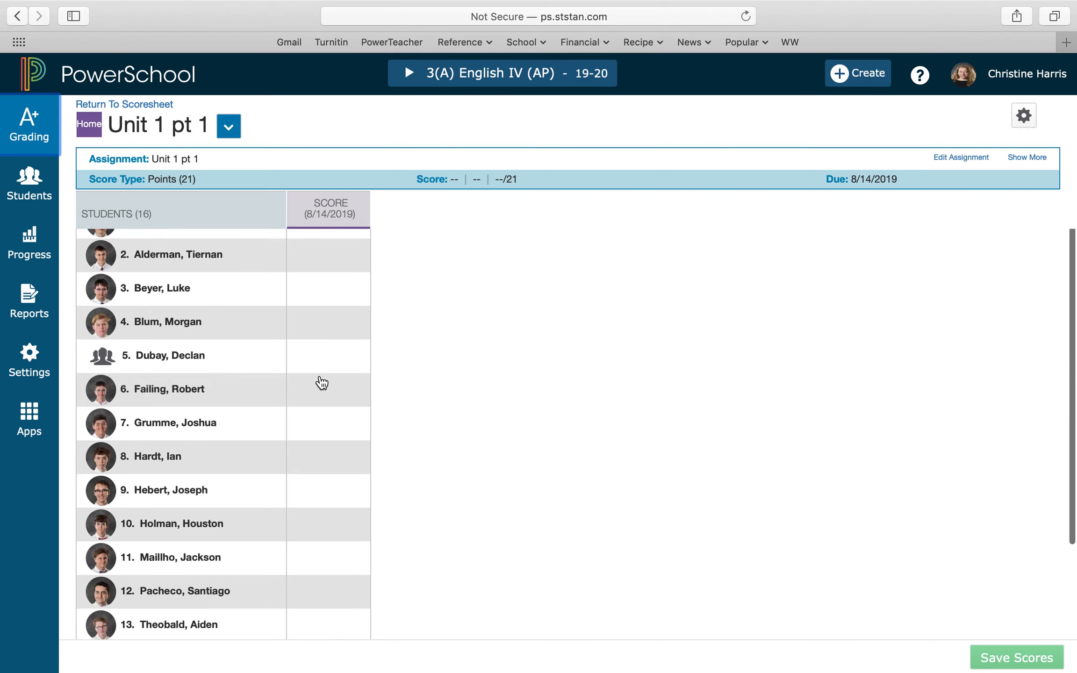
scroll(322, 383, down, 3)
scroll(322, 383, up, 4)
scroll(321, 383, down, 4)
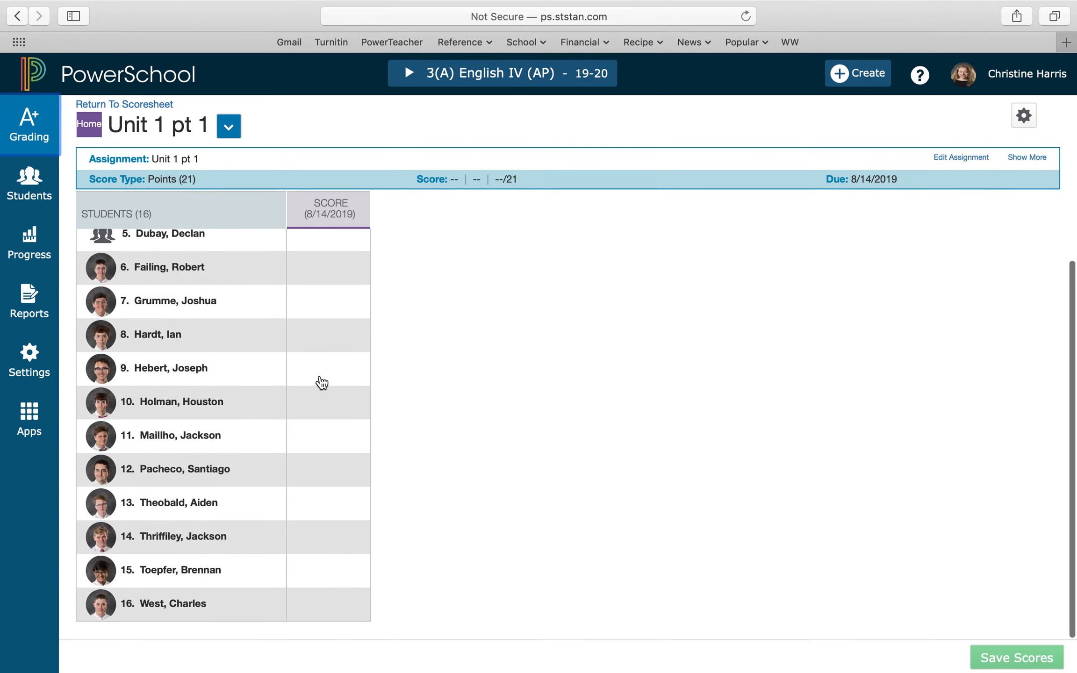
Return to the assignment list, open the Unit 1 pt 1 scoring page, and check its student list and points possible
click(35, 136)
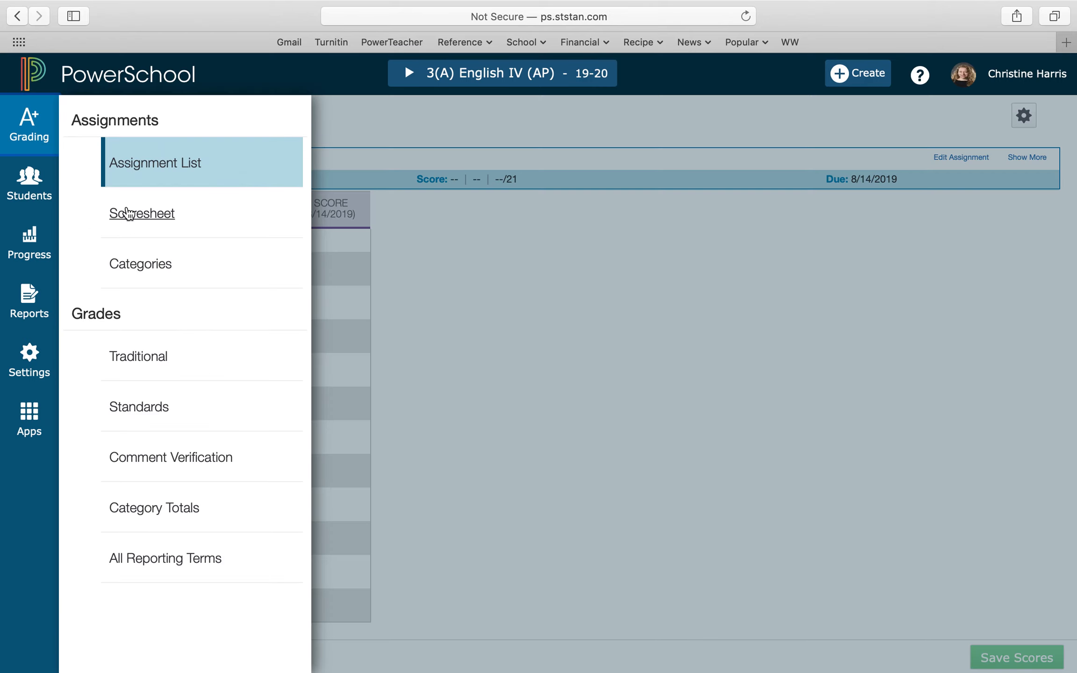
click(127, 213)
click(18, 119)
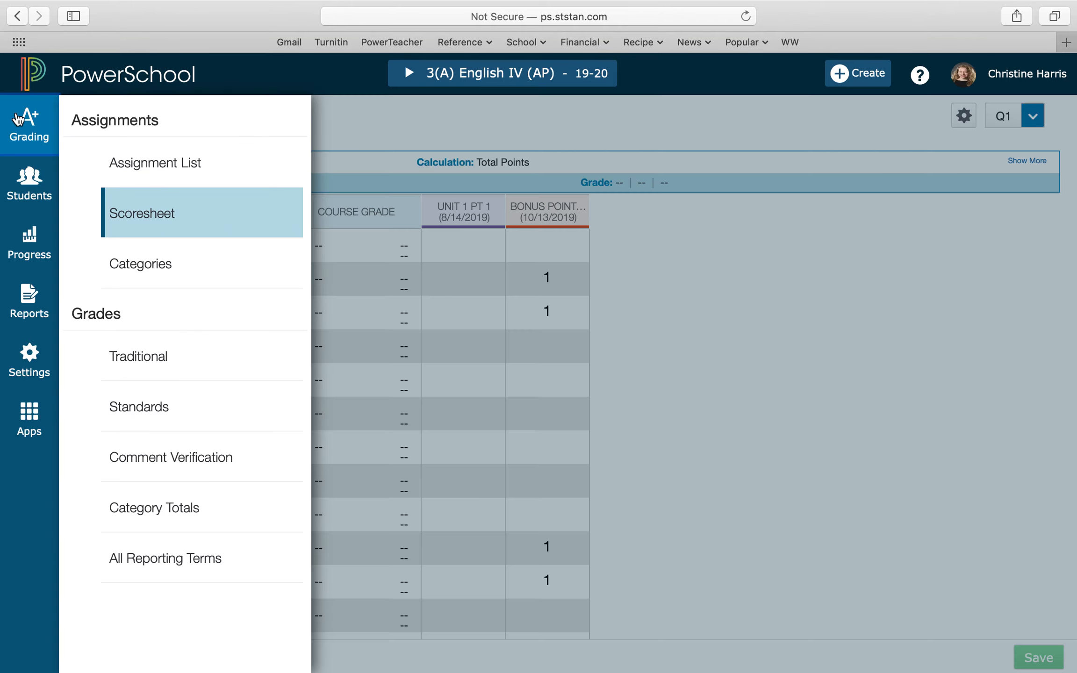
click(130, 167)
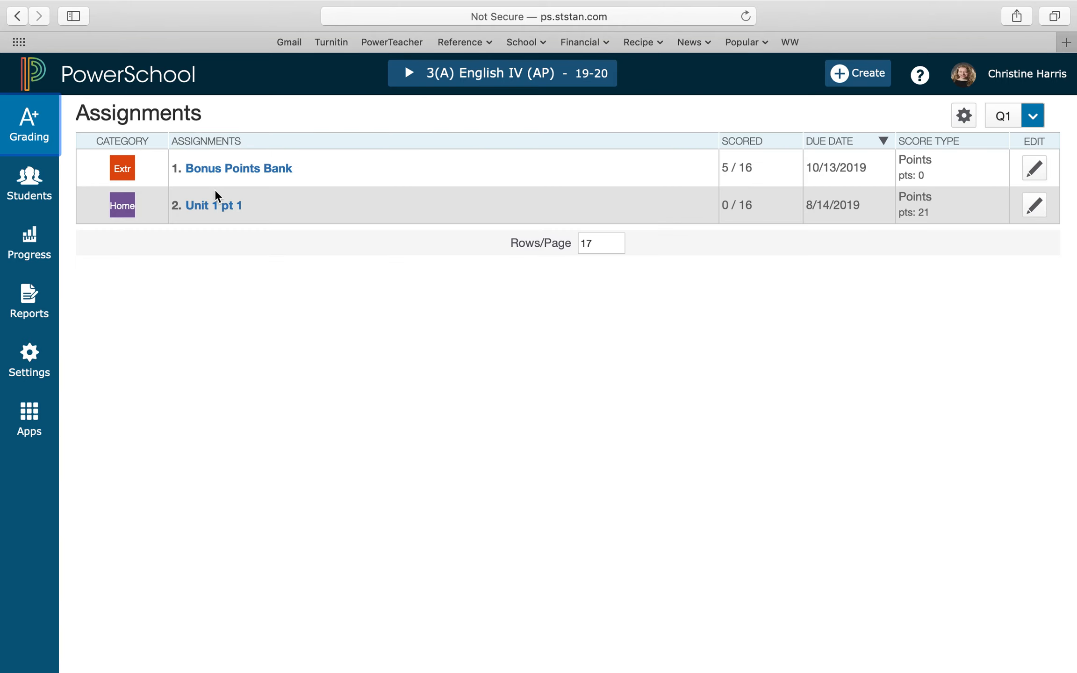
click(211, 206)
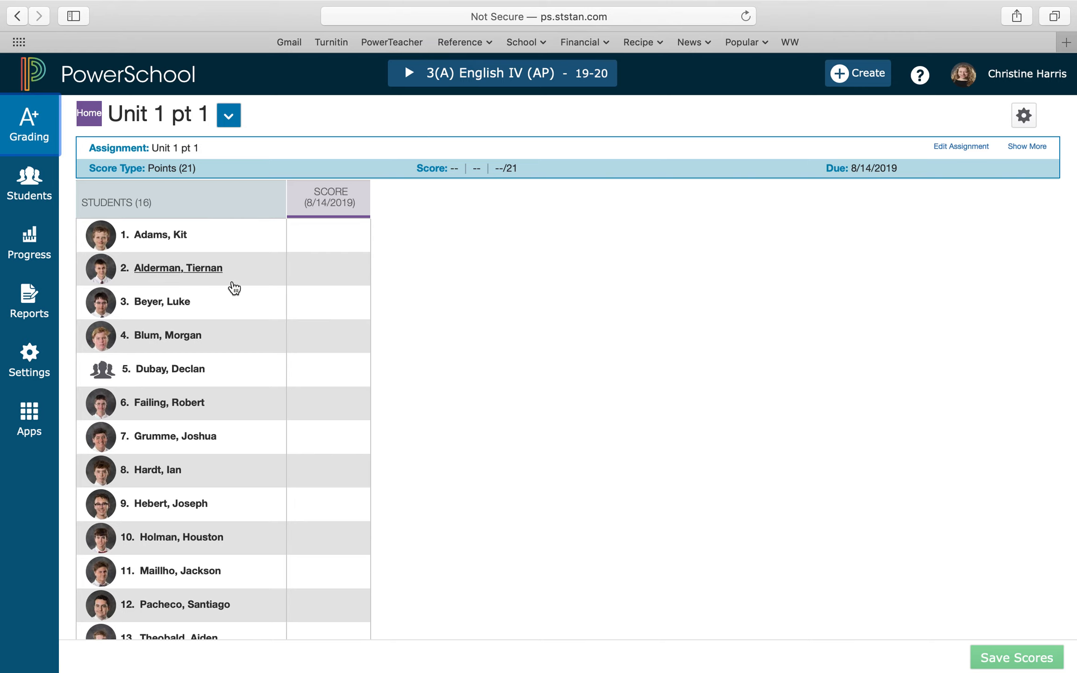
scroll(241, 360, down, 5)
scroll(243, 362, up, 5)
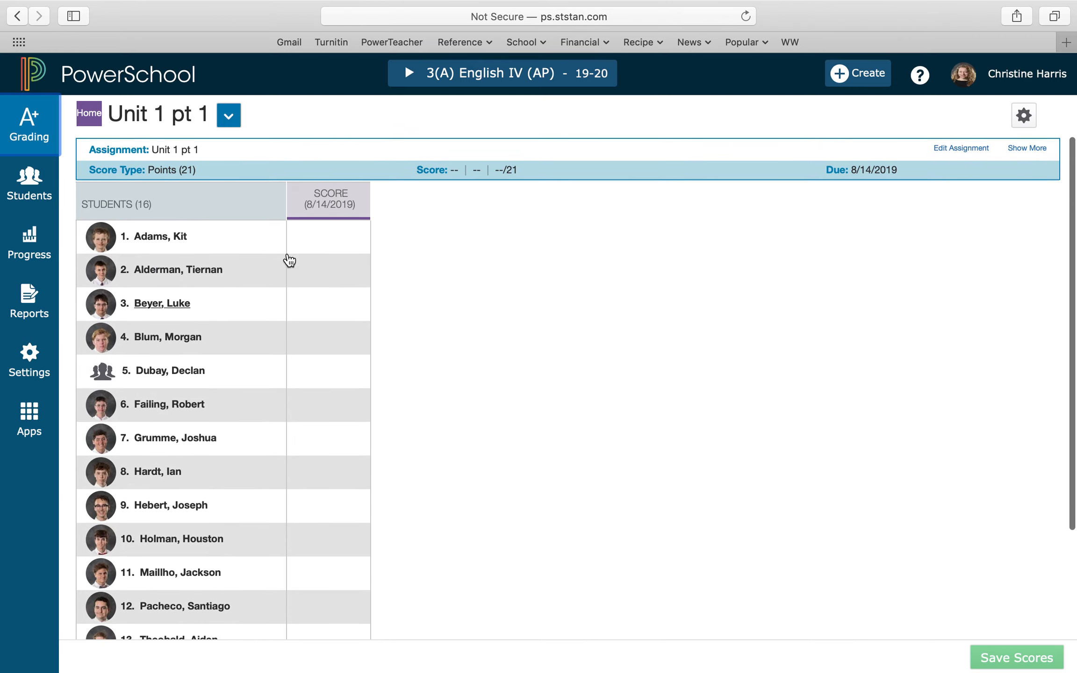
drag(491, 168, 526, 168)
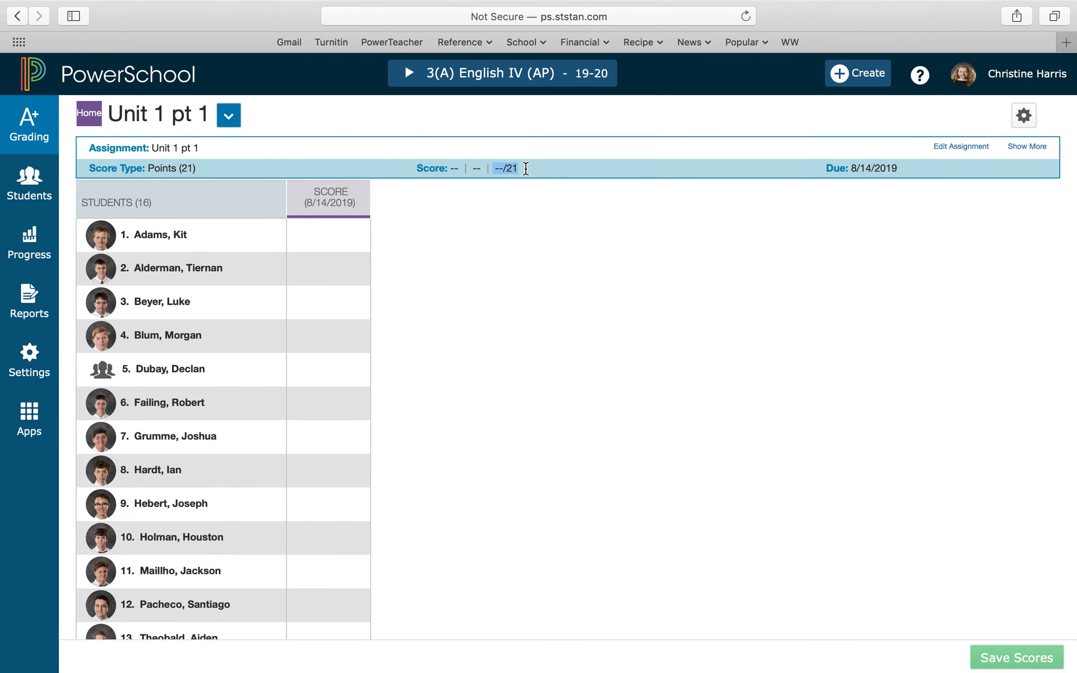
click(546, 204)
Enter Unit 1 pt 1 scores of 19 for the first student and 18 for the second student
click(331, 242)
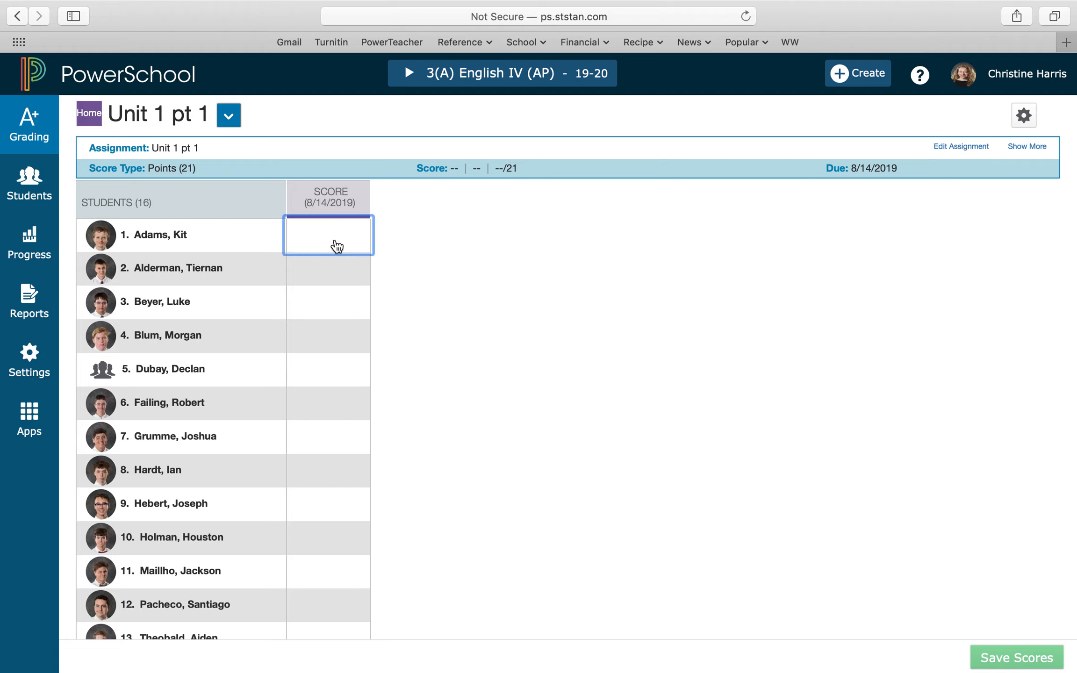
text(19)
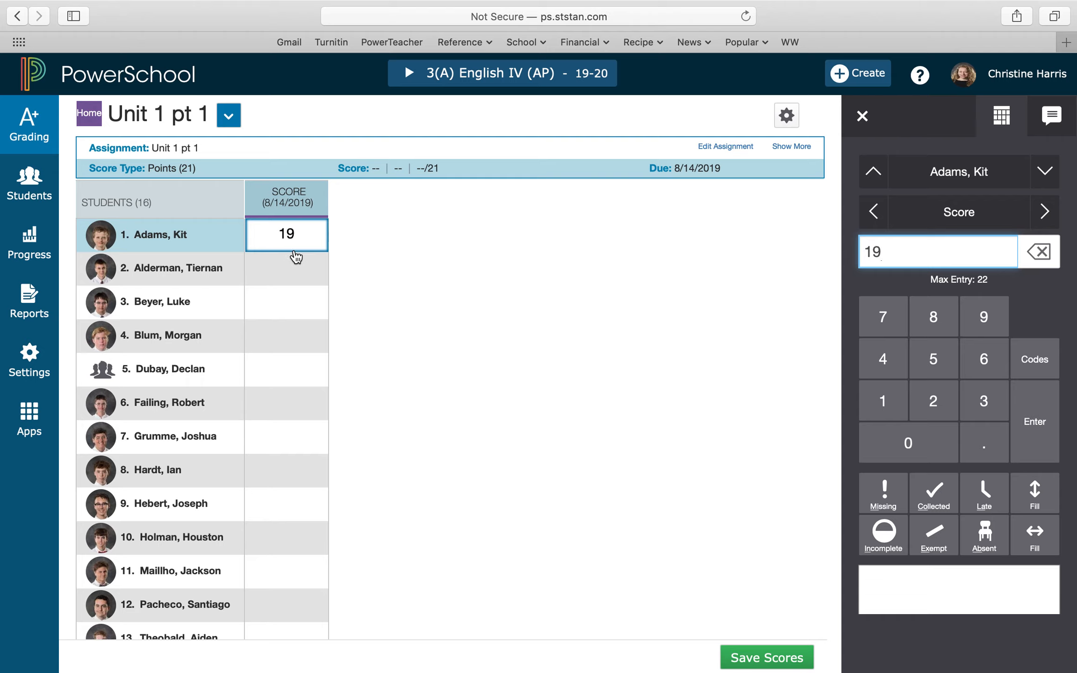
key(Return)
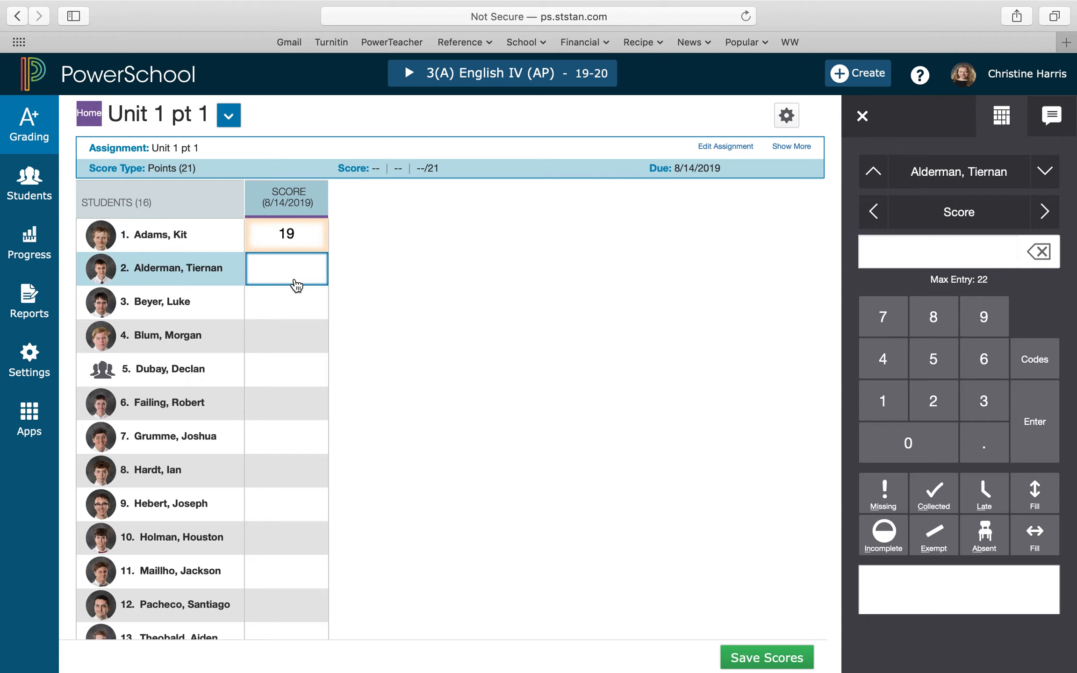
text(18)
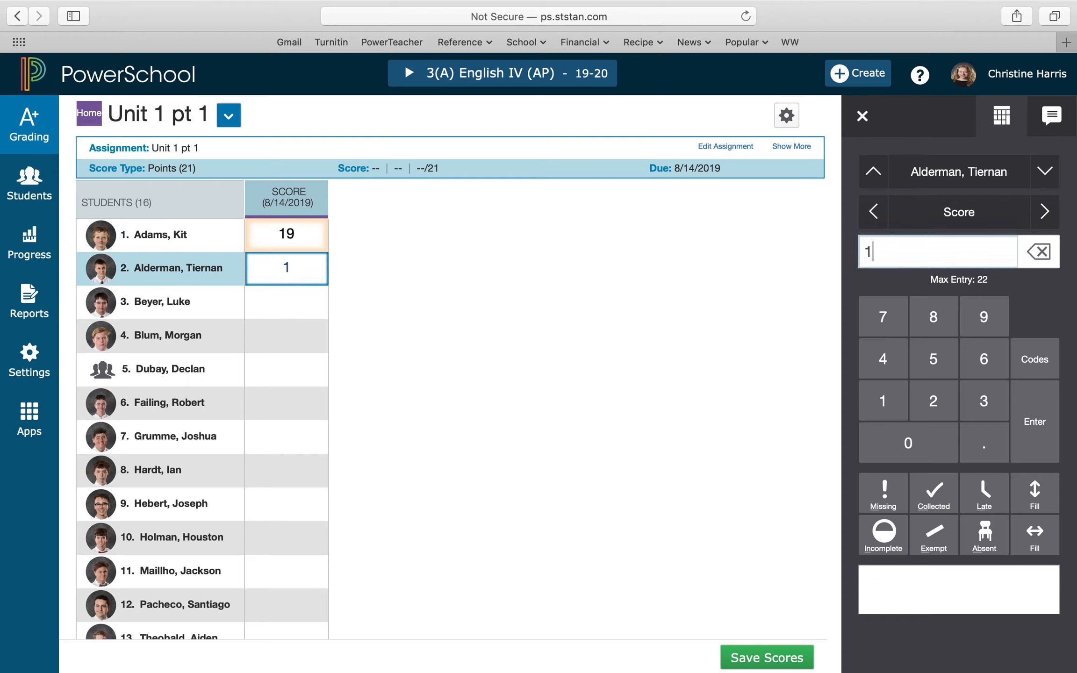
click(289, 302)
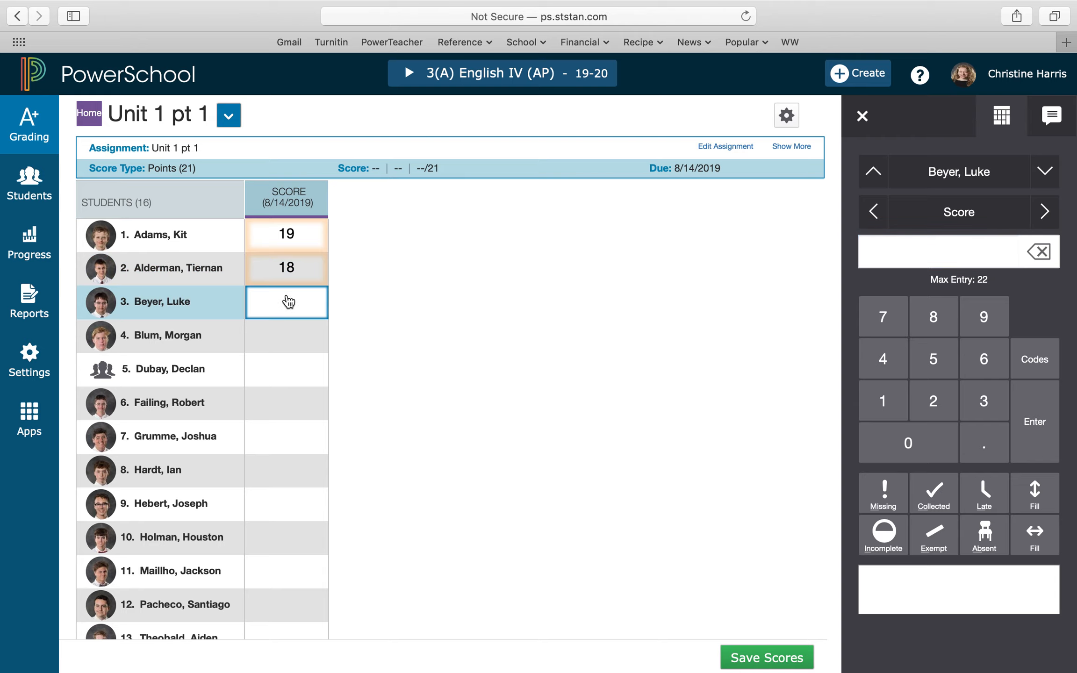
Skip the third student, give the fourth student a score of 10, and review the score column
scroll(298, 377, down, 5)
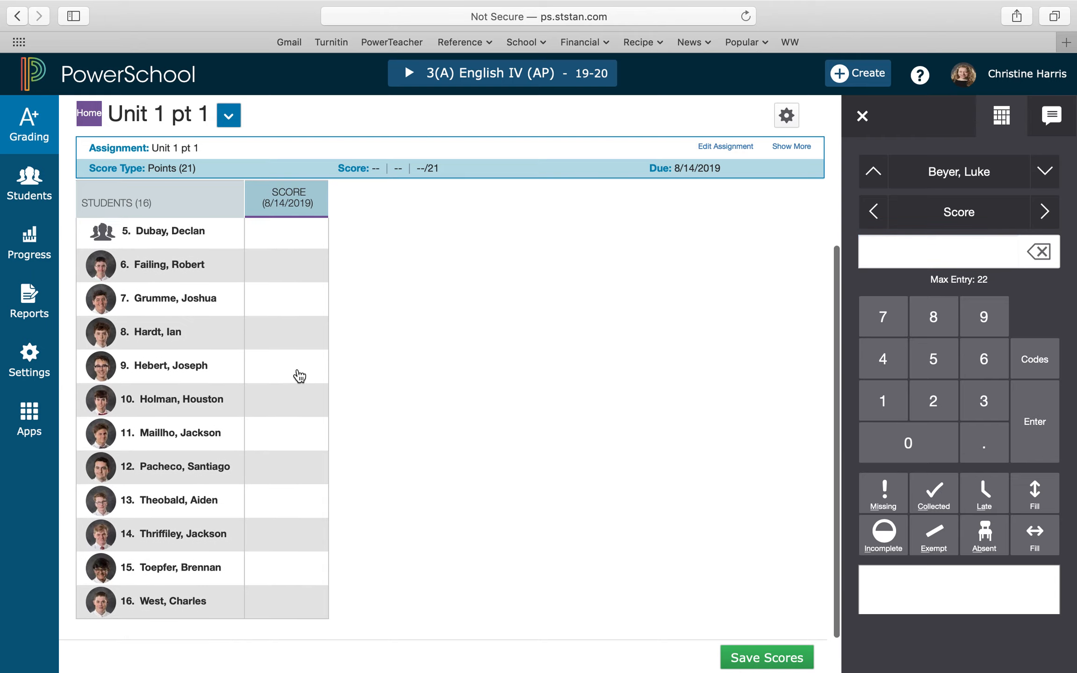
scroll(299, 376, up, 5)
scroll(288, 542, down, 5)
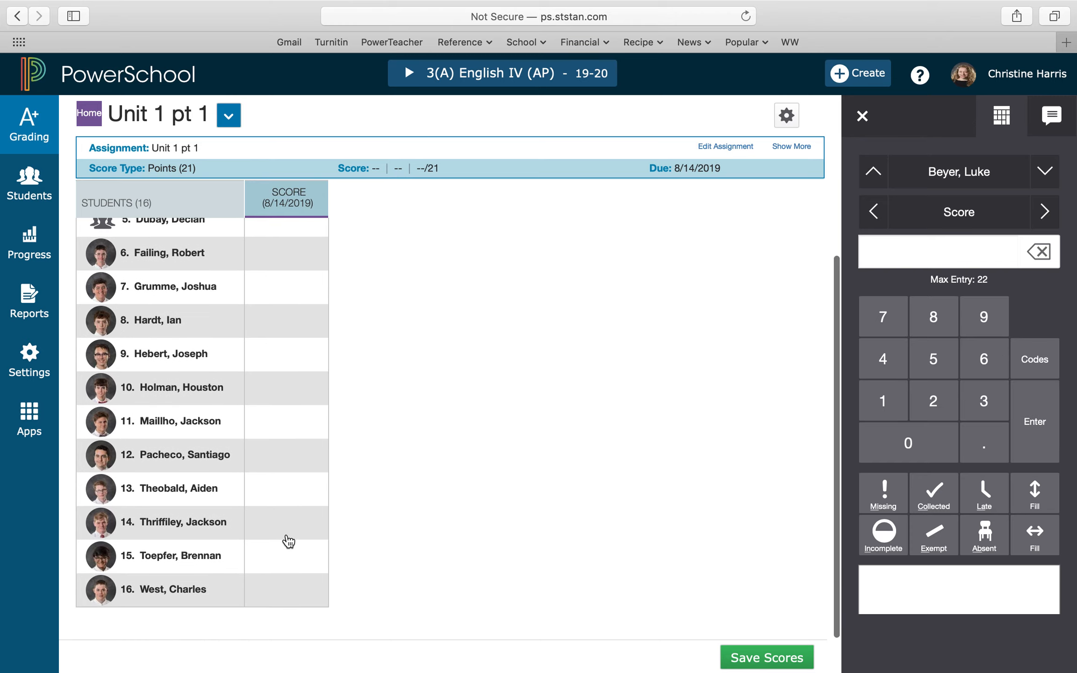
scroll(289, 541, up, 5)
click(289, 349)
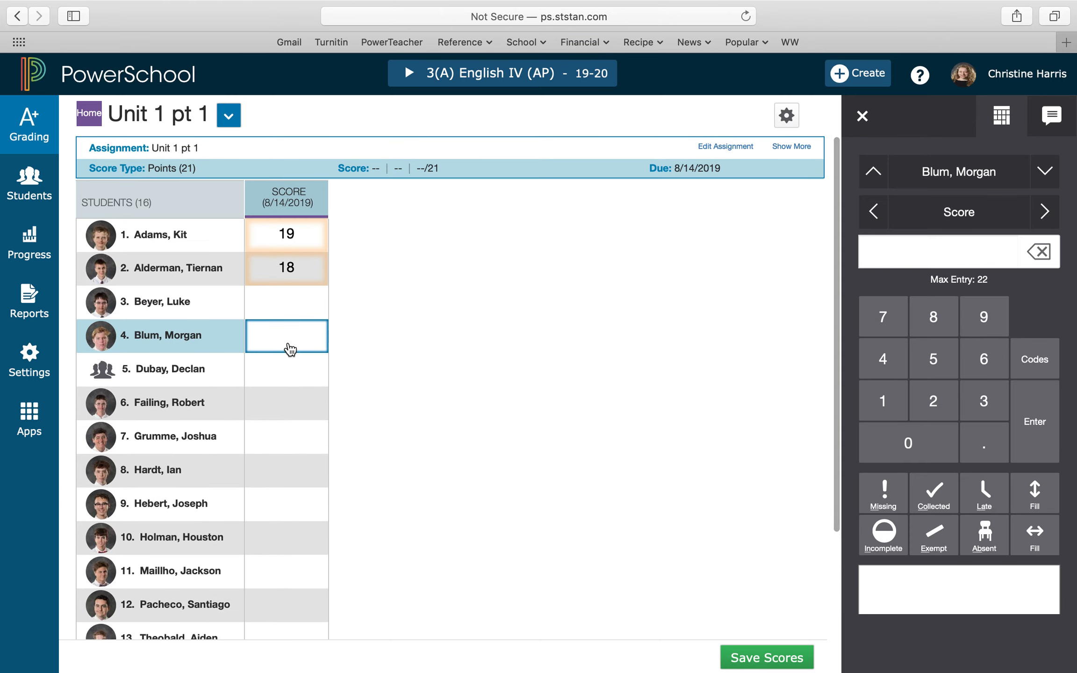
text(1)
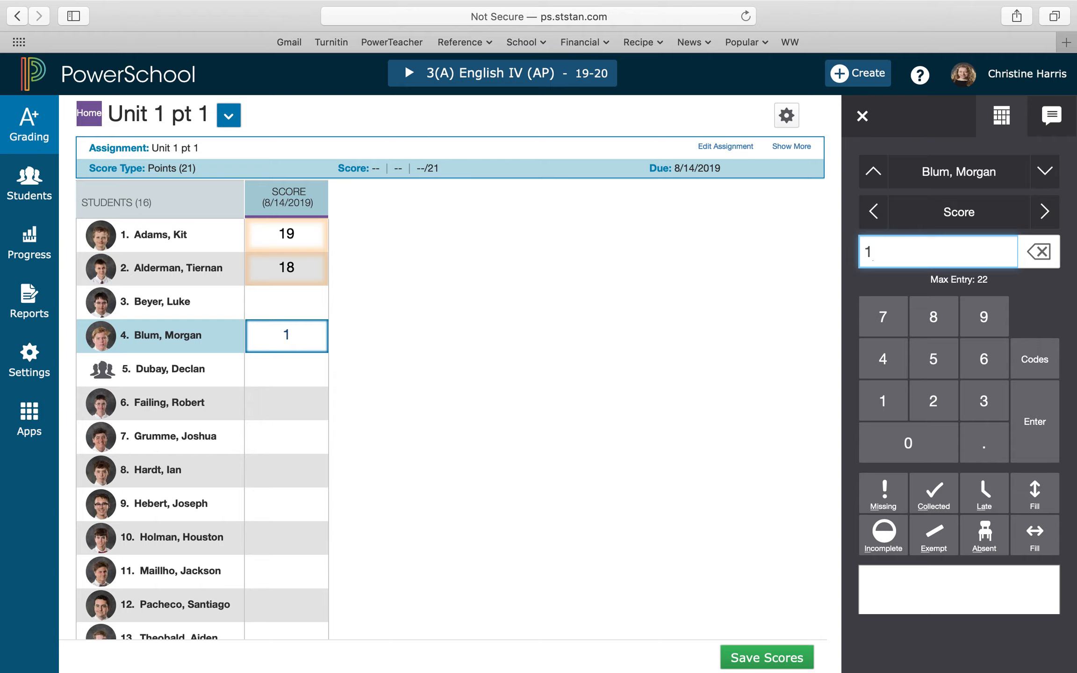
text(0)
click(295, 384)
scroll(302, 454, down, 5)
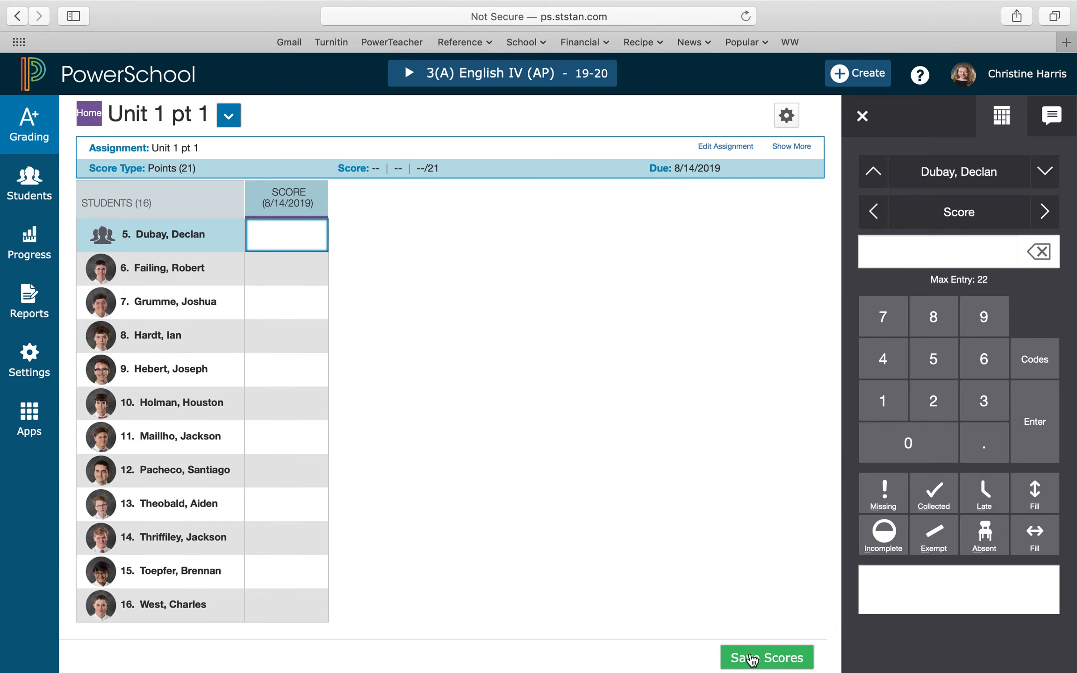
scroll(577, 517, up, 5)
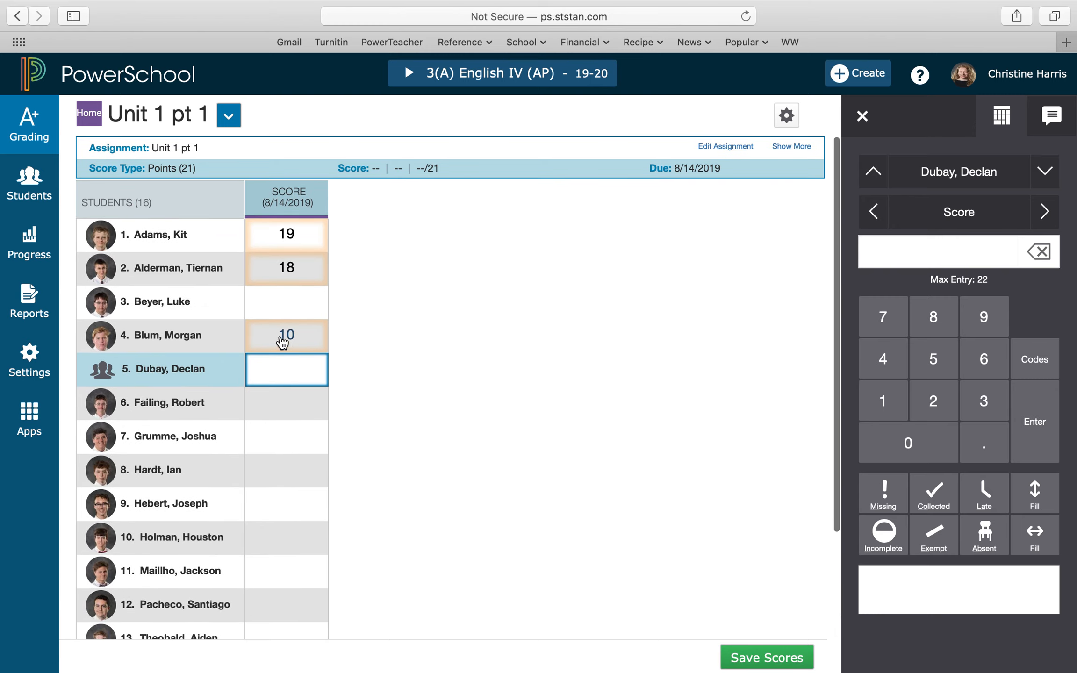
Clear the scores of the fourth, second and first students, save the scores, and dismiss the notification
click(287, 335)
key(BackSpace)
click(301, 284)
key(BackSpace)
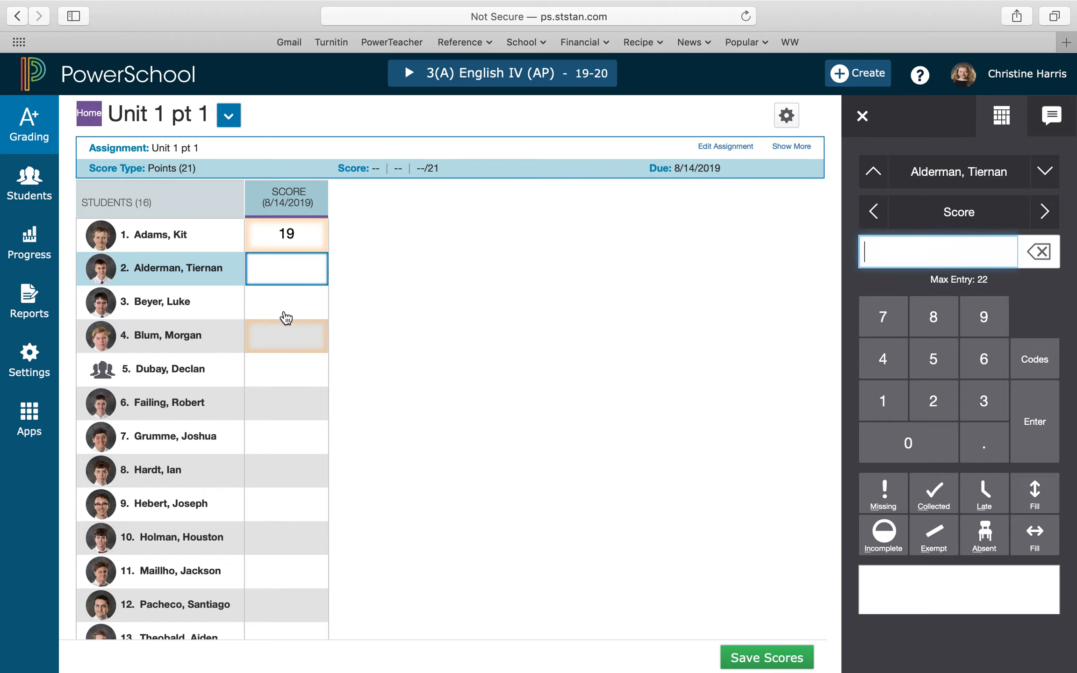
click(298, 229)
key(BackSpace)
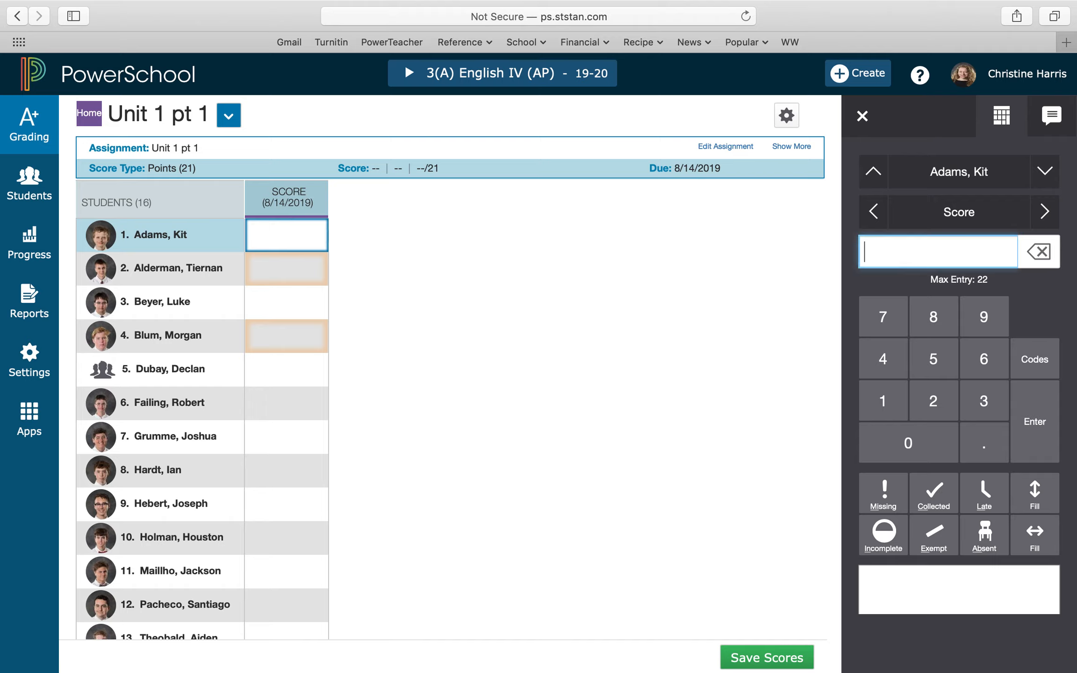
click(298, 465)
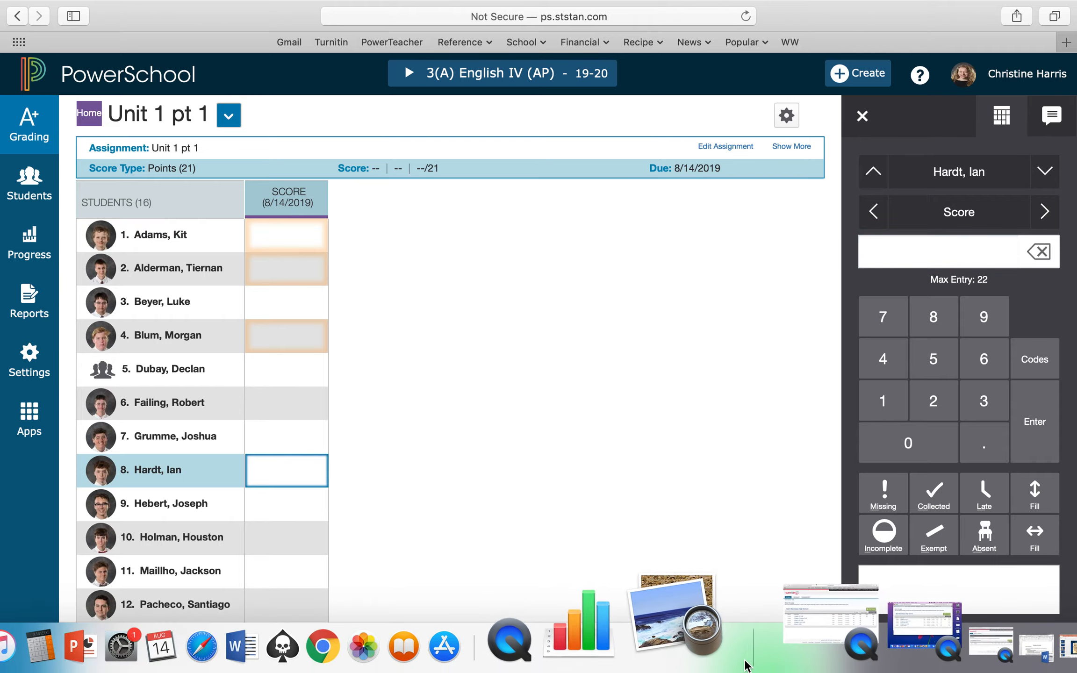
click(758, 663)
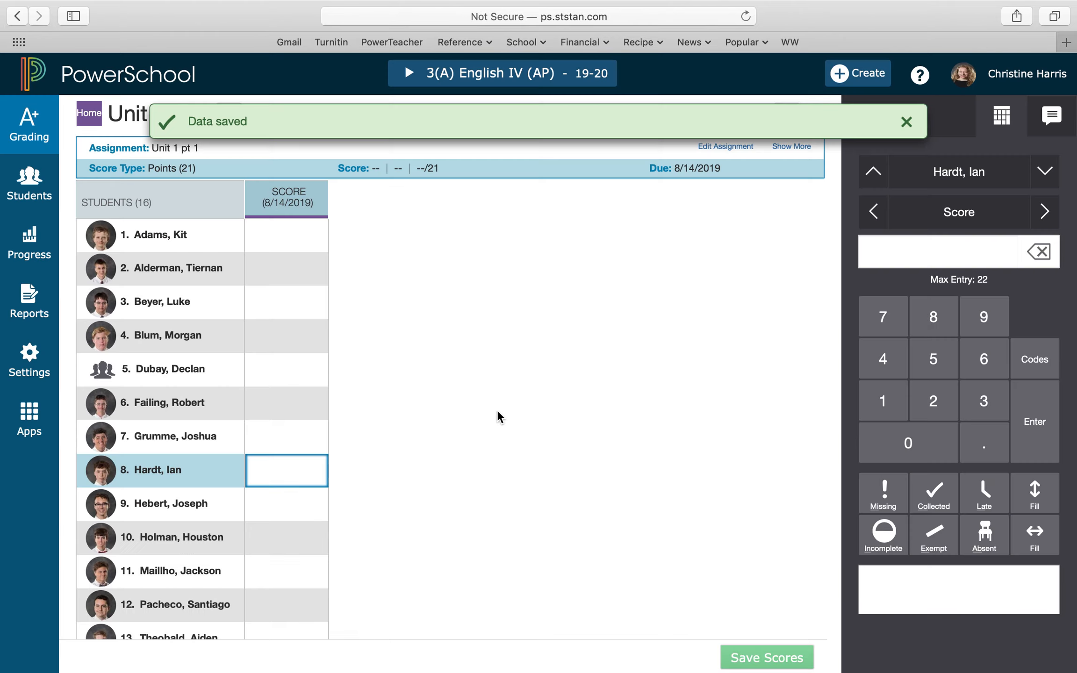
click(905, 121)
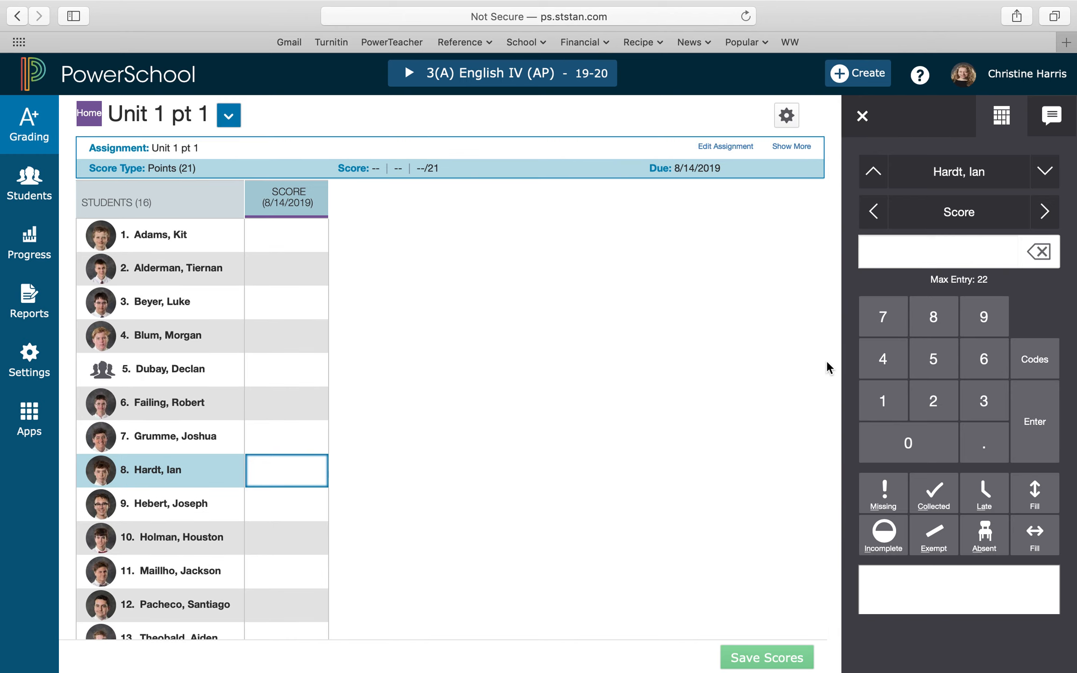
Enter a score of 21 for the first student on Unit 1 pt 1
scroll(956, 452, down, 3)
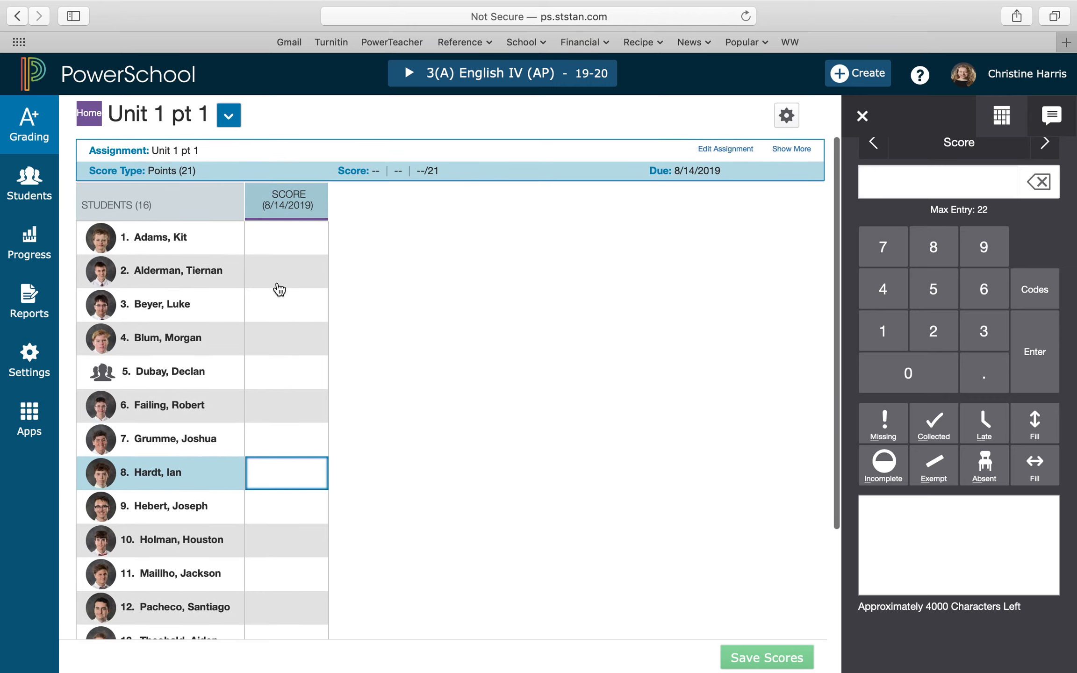
click(294, 244)
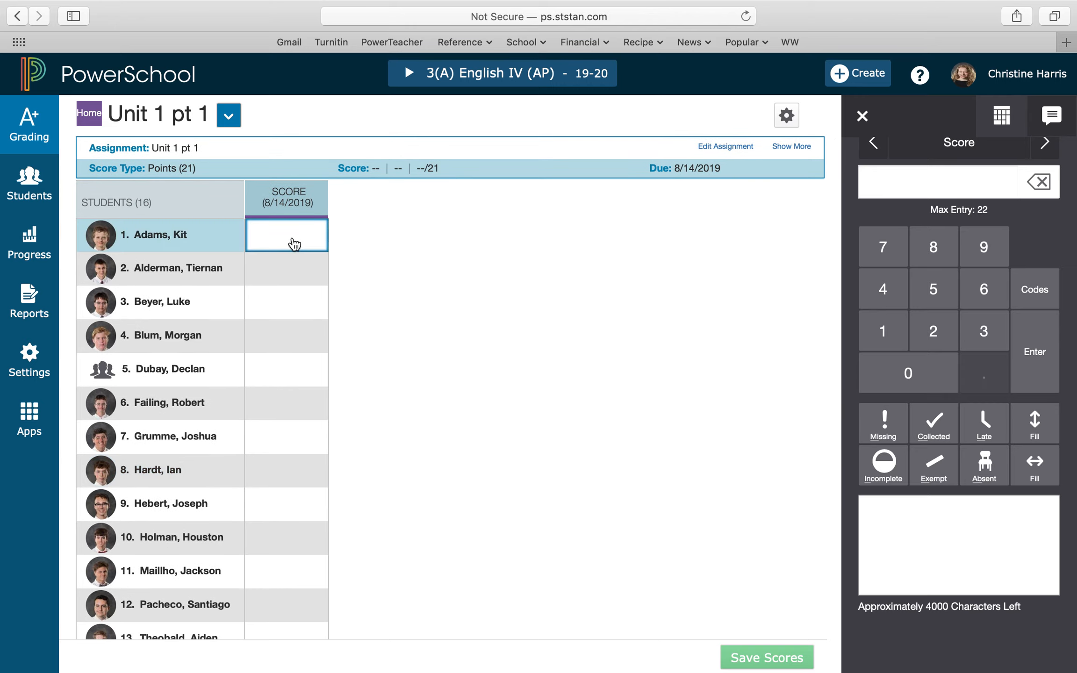
text(21)
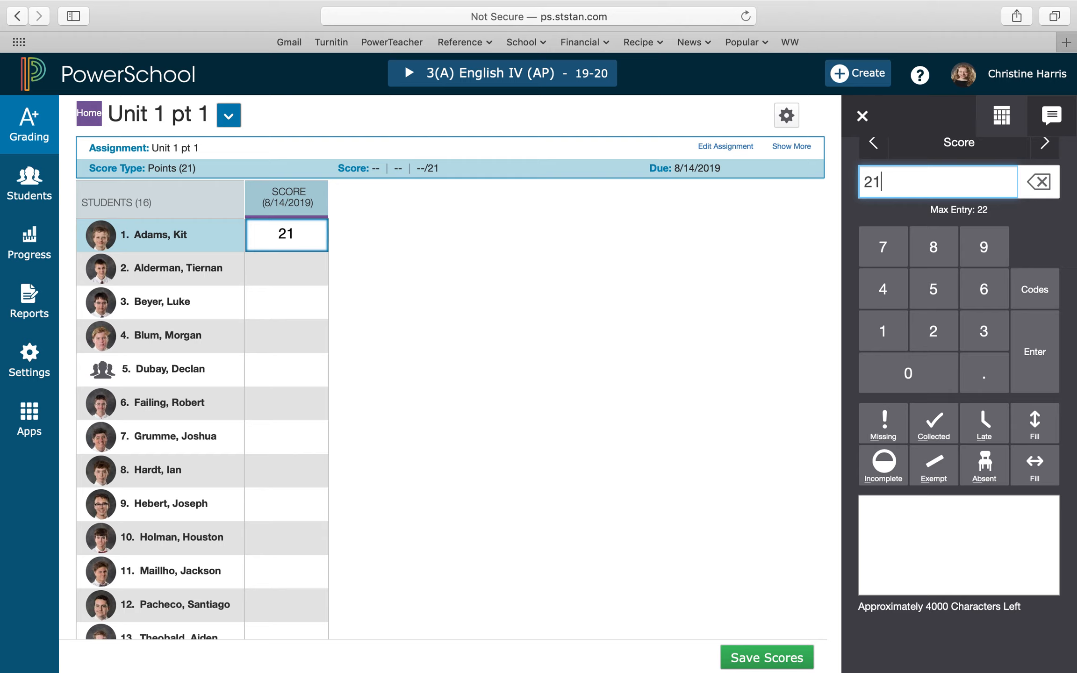
right_click(288, 233)
click(500, 234)
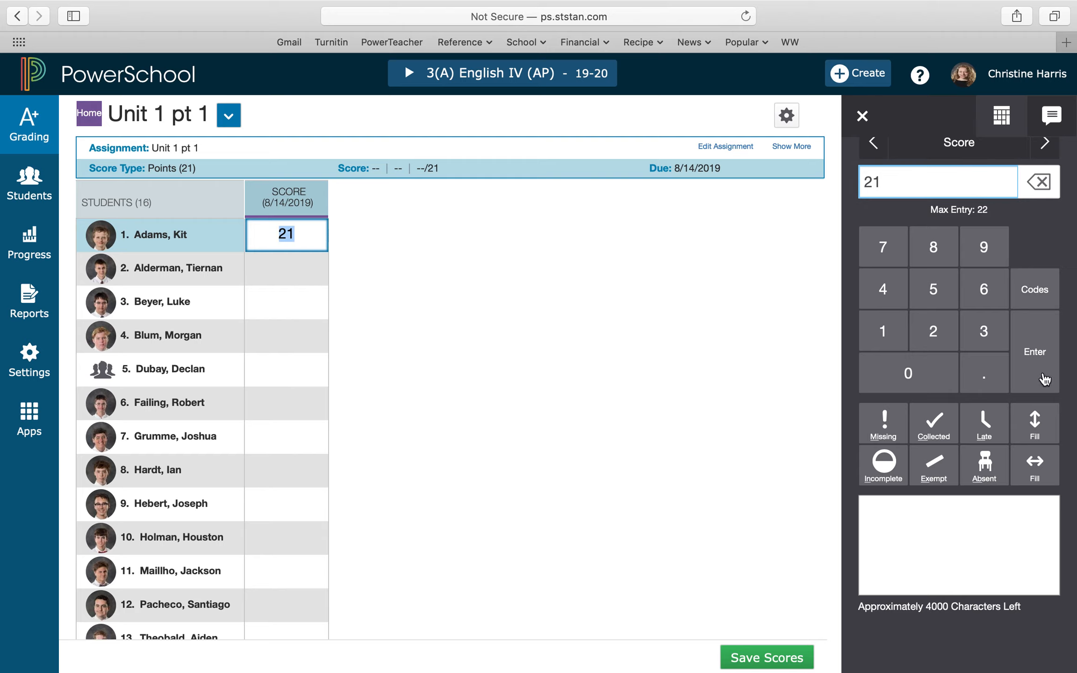
click(292, 272)
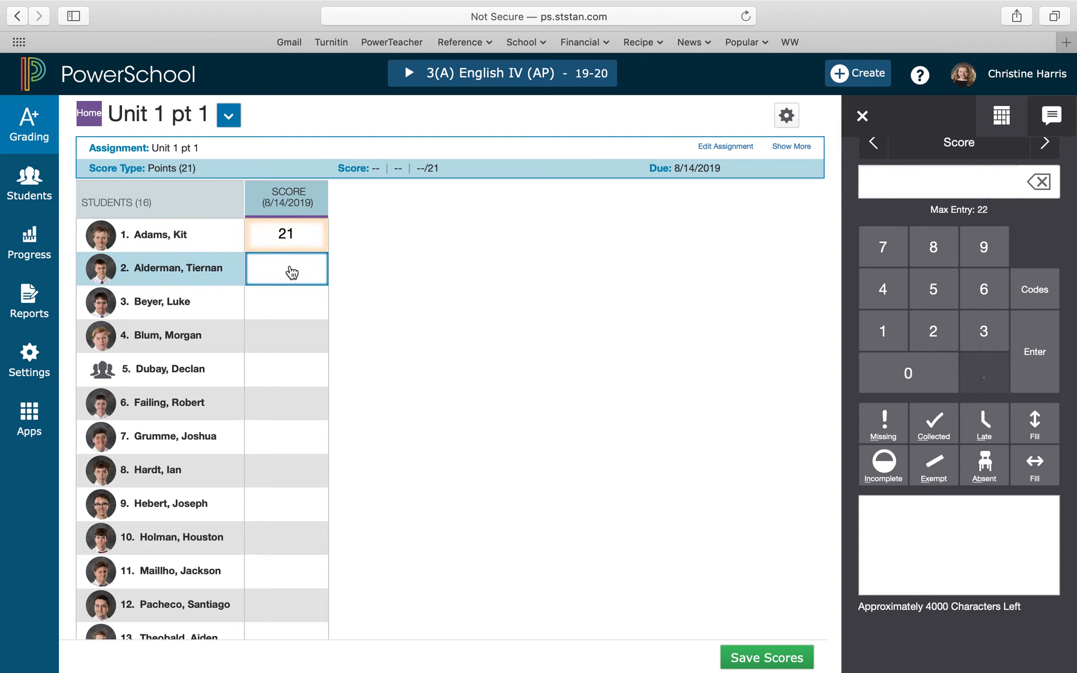
Fill the first student's score of 21 down to all other students and review the filled column
click(296, 242)
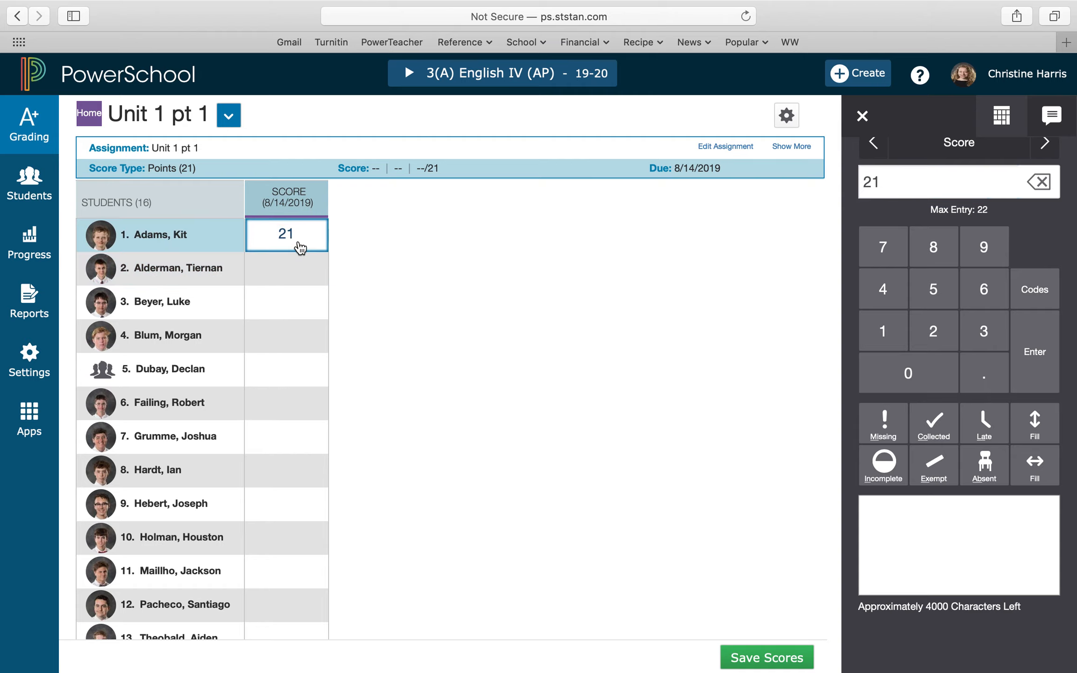
click(1049, 425)
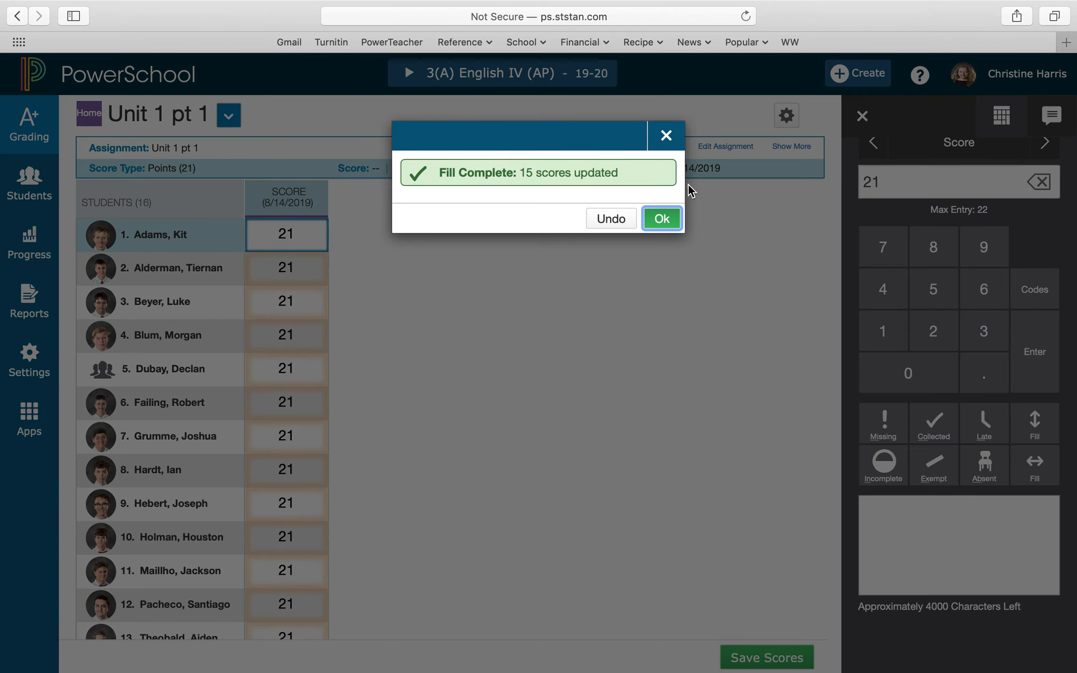
click(661, 218)
scroll(329, 355, down, 3)
scroll(288, 290, up, 3)
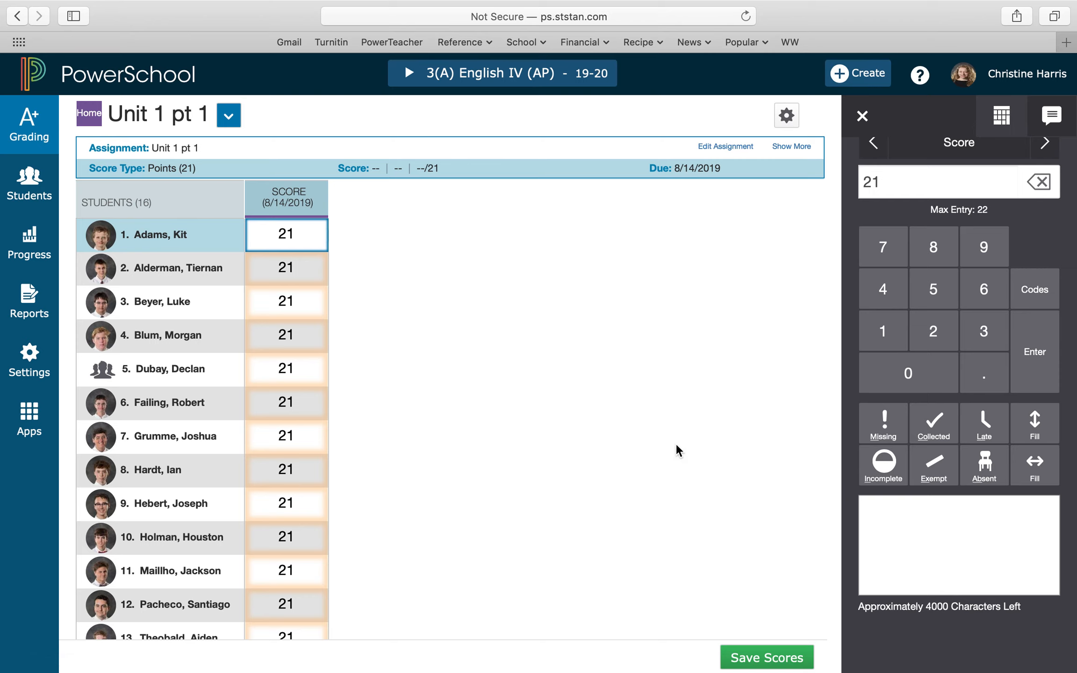
scroll(681, 434, down, 3)
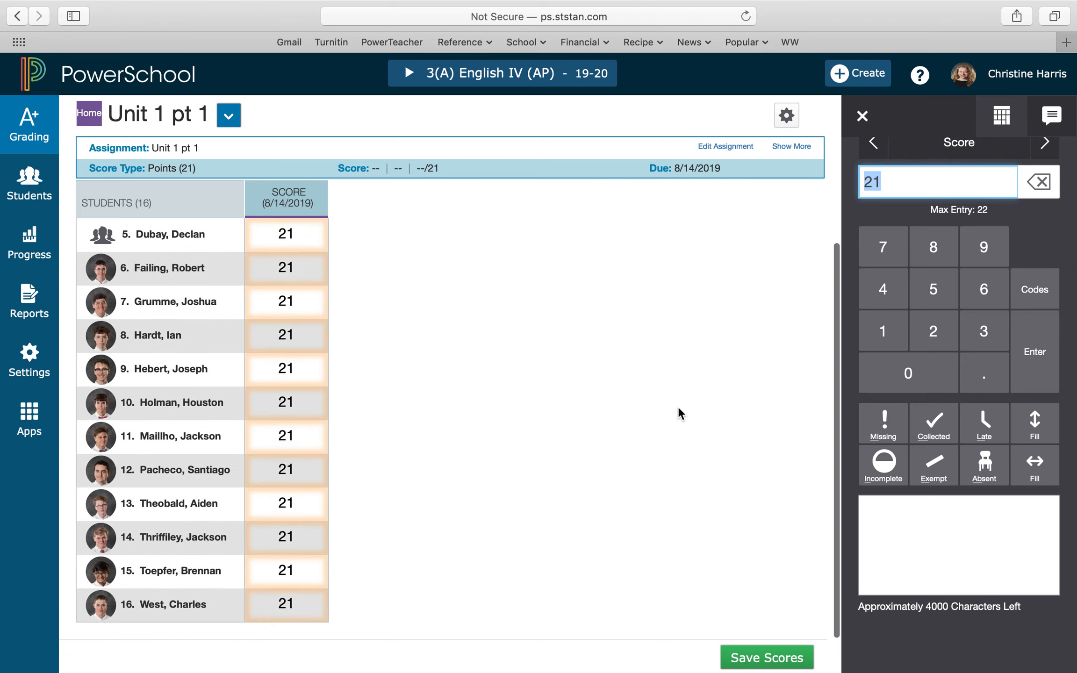
scroll(678, 407, up, 3)
scroll(529, 443, down, 4)
scroll(528, 442, up, 5)
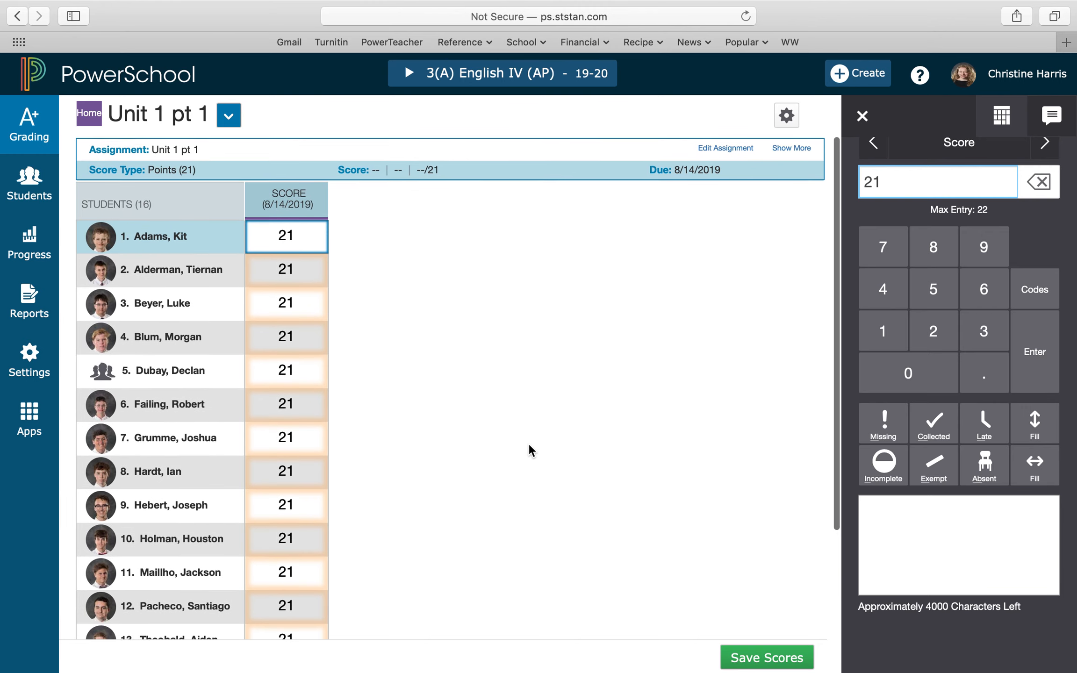
Clear the Unit 1 pt 1 scores of the first fourteen students one after another
click(282, 270)
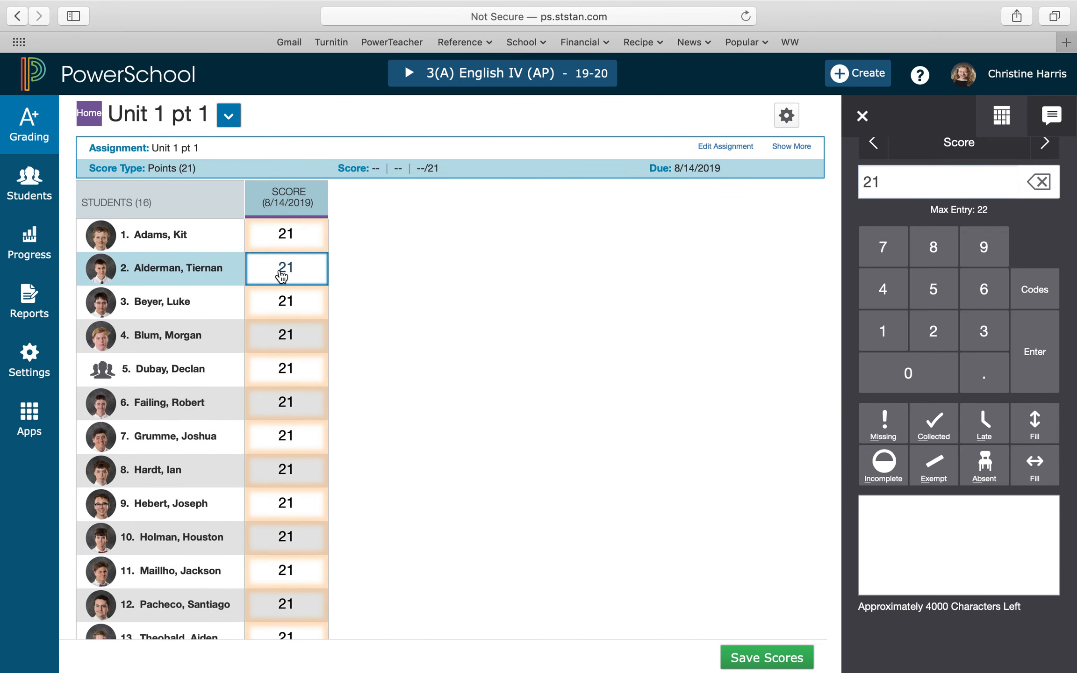
click(284, 237)
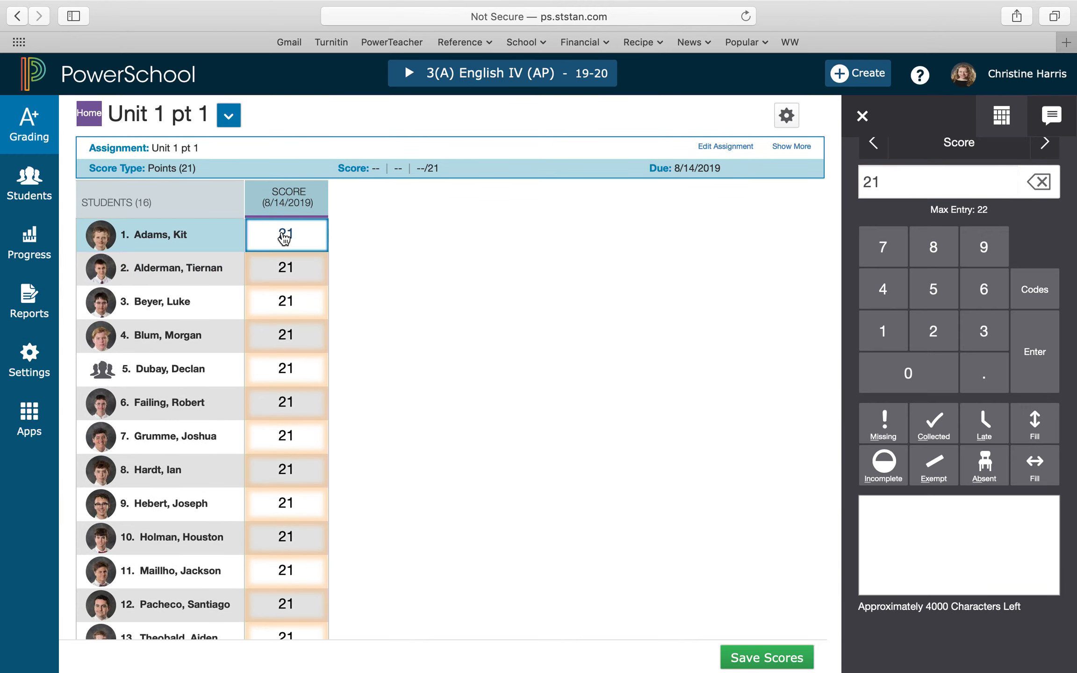
key(BackSpace)
key(Return)
key(BackSpace)
key(Return)
key(BackSpace)
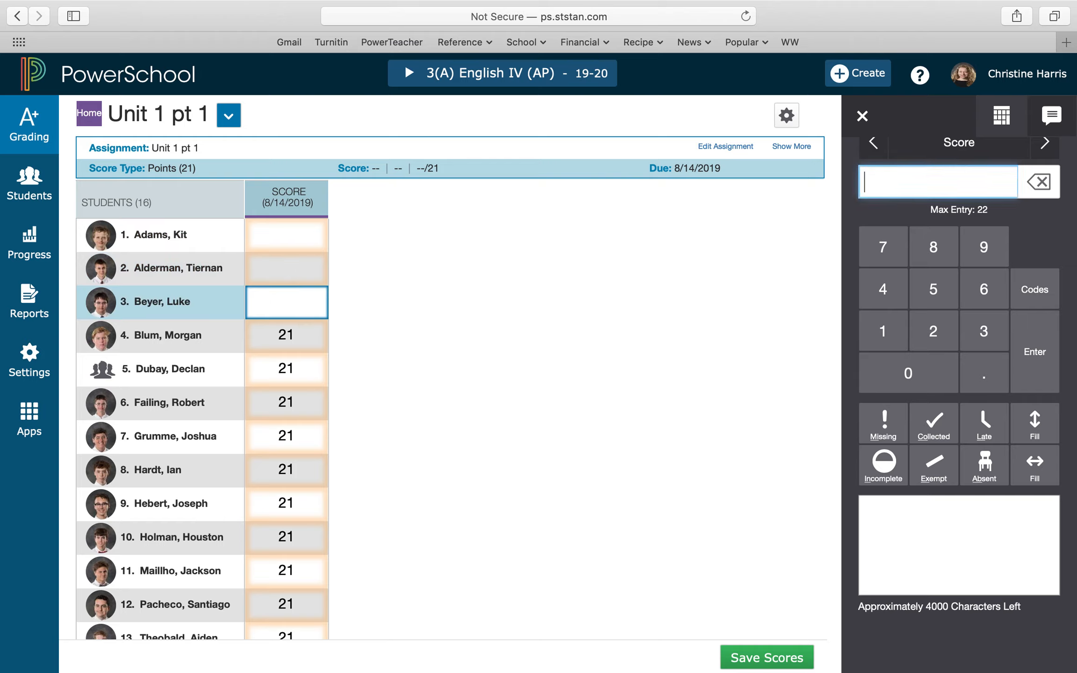
key(Return)
key(BackSpace)
key(Return)
key(BackSpace)
key(Return)
key(BackSpace)
key(Return)
key(BackSpace)
key(Return)
key(BackSpace)
key(Return)
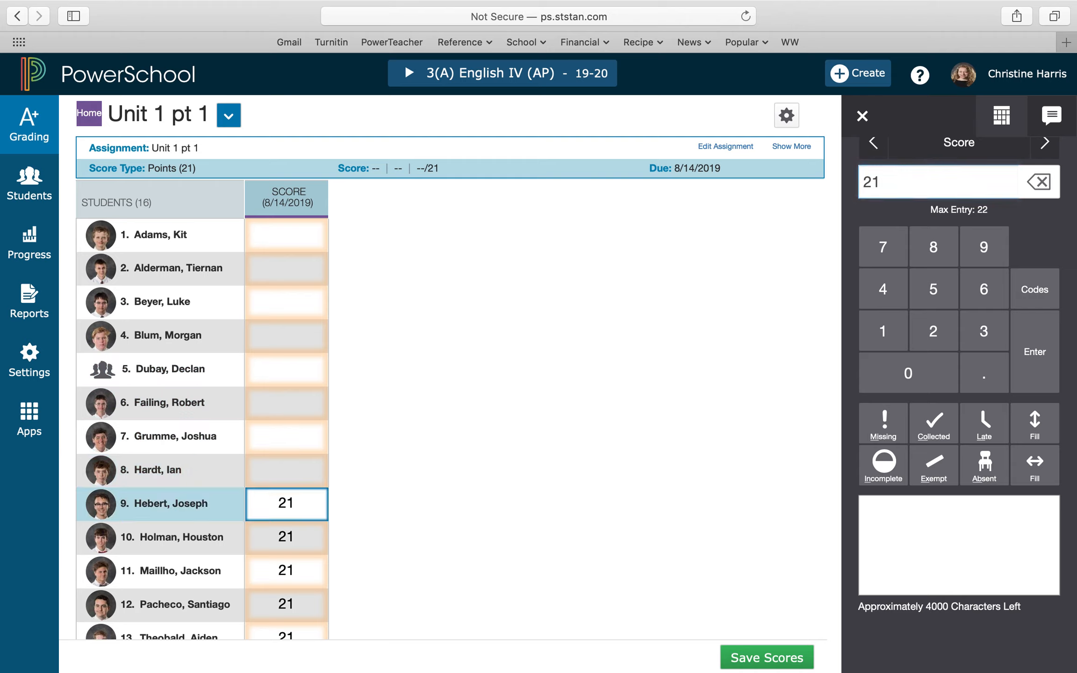
key(BackSpace)
key(Return)
key(BackSpace)
key(Return)
key(BackSpace)
key(Return)
key(BackSpace)
key(Return)
key(BackSpace)
key(Return)
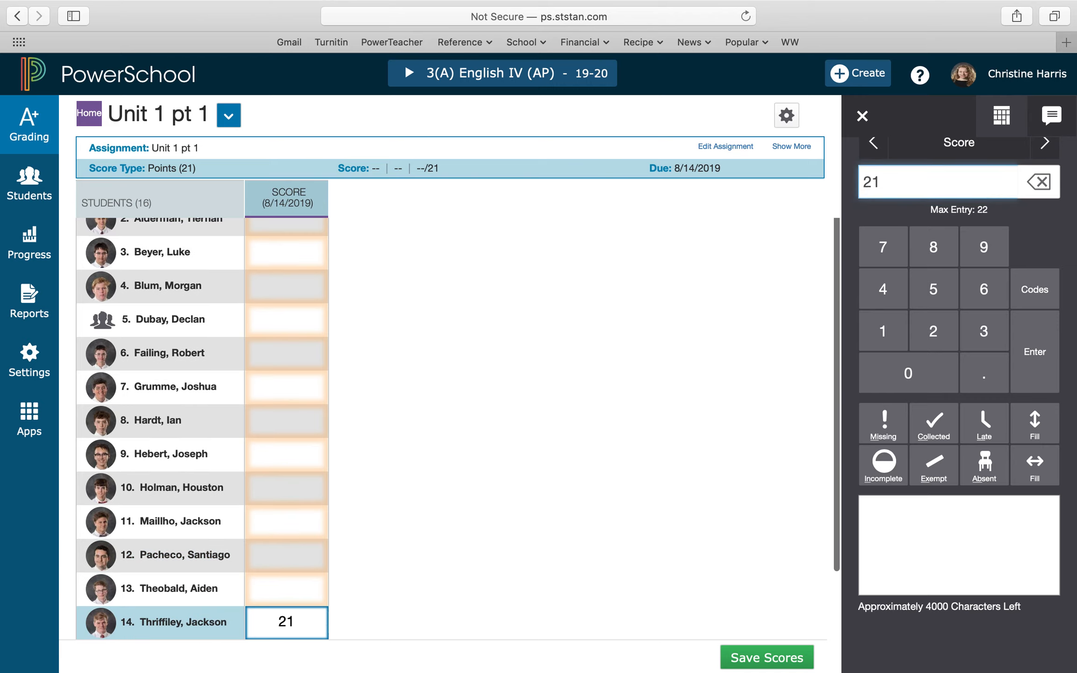
key(BackSpace)
Clear the scores of the last two students on the roster, the fifteenth and sixteenth
scroll(284, 234, down, 3)
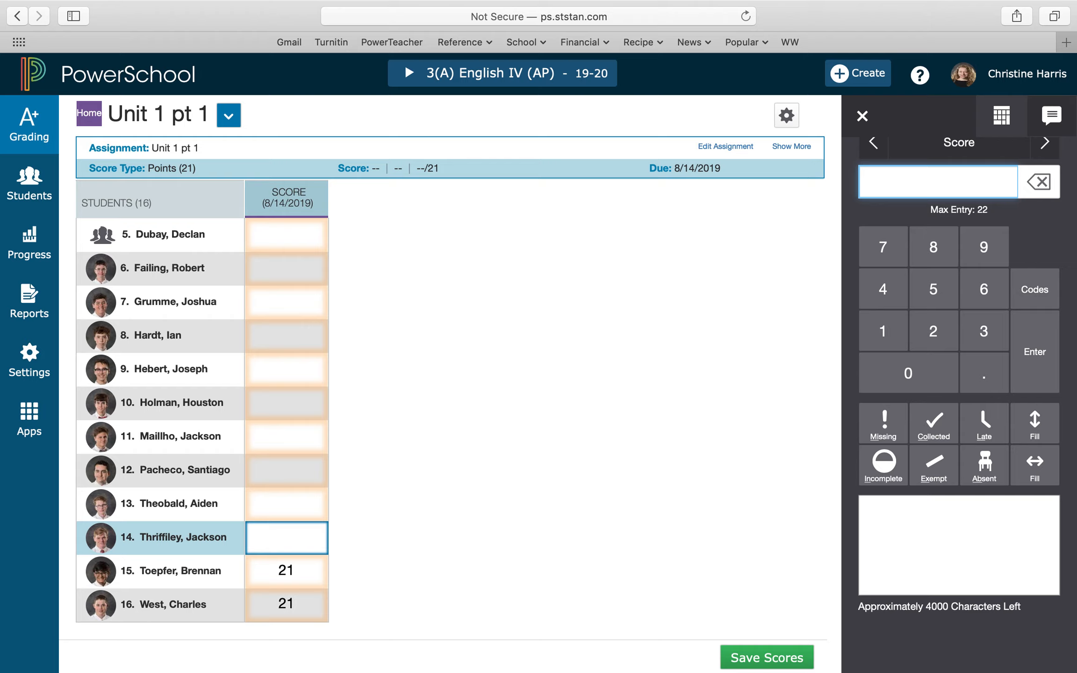
click(308, 565)
key(BackSpace)
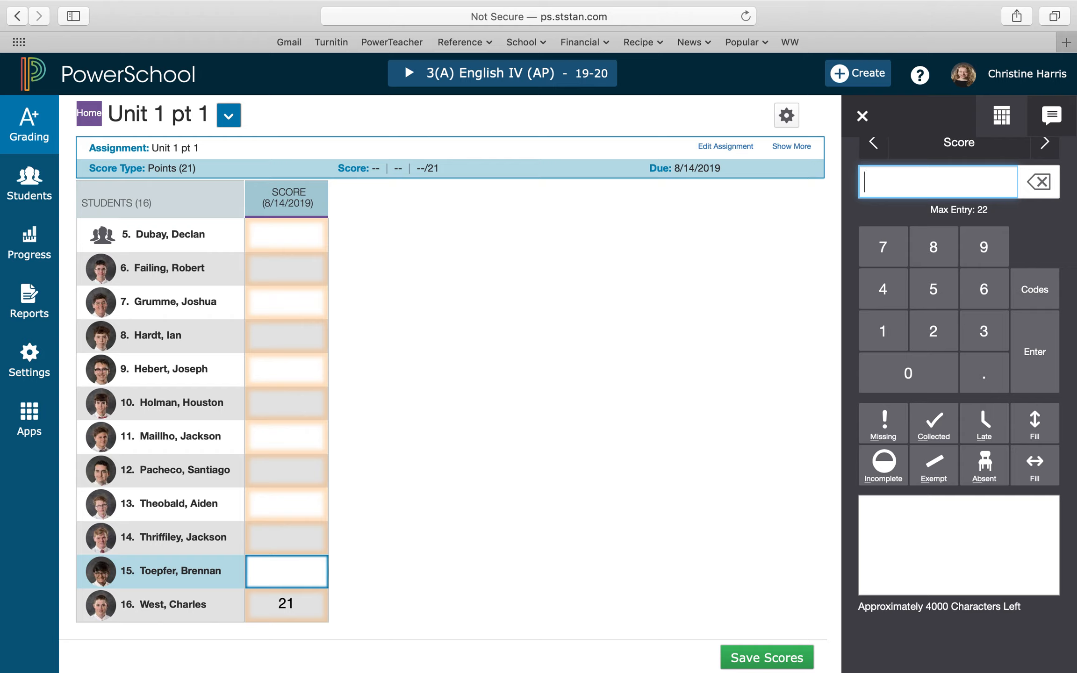
click(300, 607)
key(BackSpace)
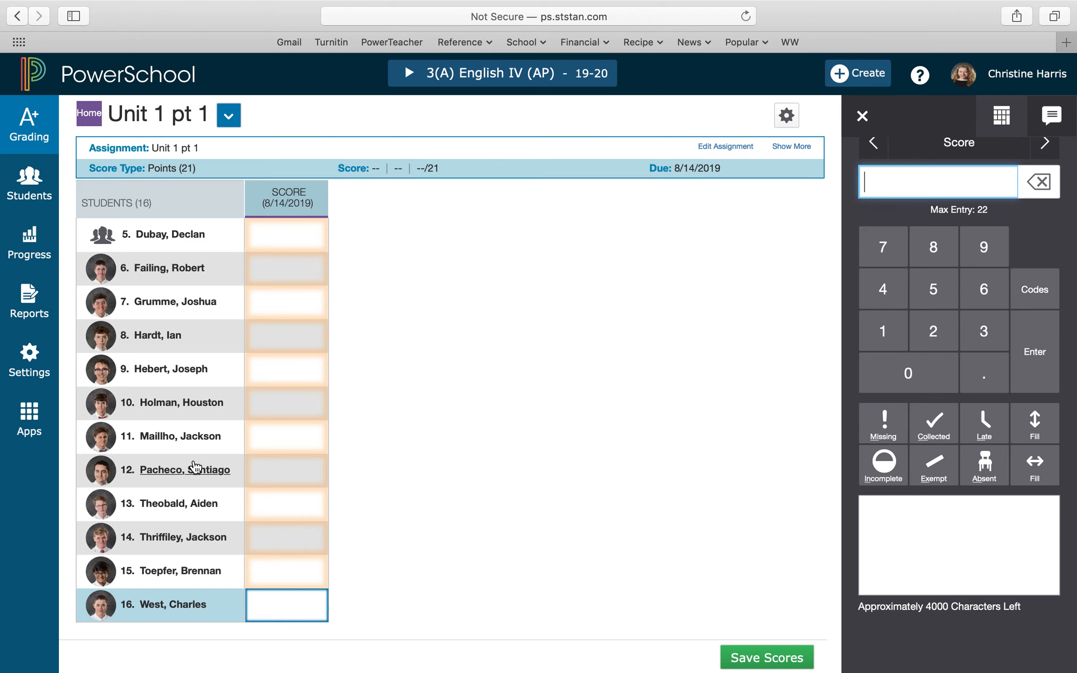
Check the whole score column and save the cleared scores
scroll(206, 468, up, 5)
scroll(281, 467, down, 4)
click(777, 660)
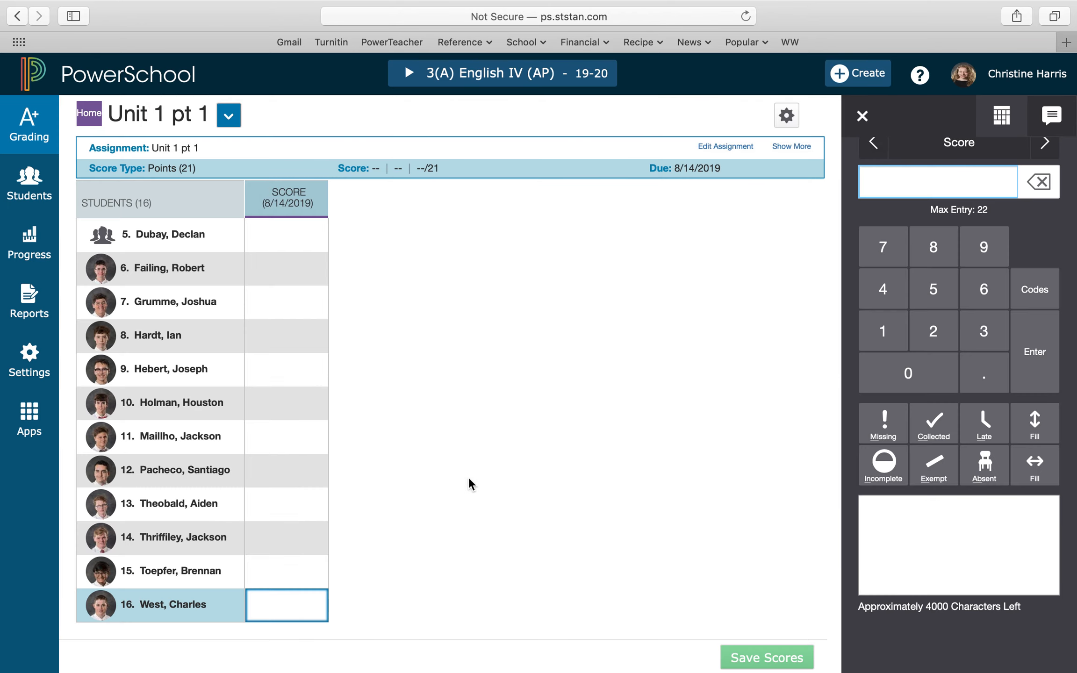
scroll(469, 456, up, 4)
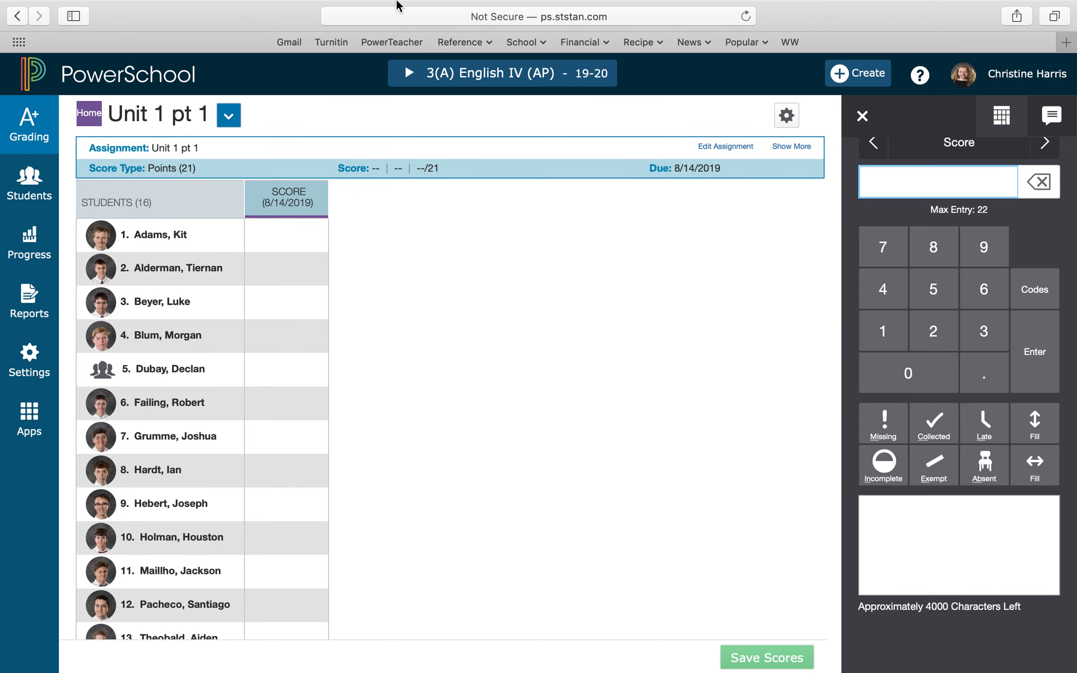
key(super+shift+5)
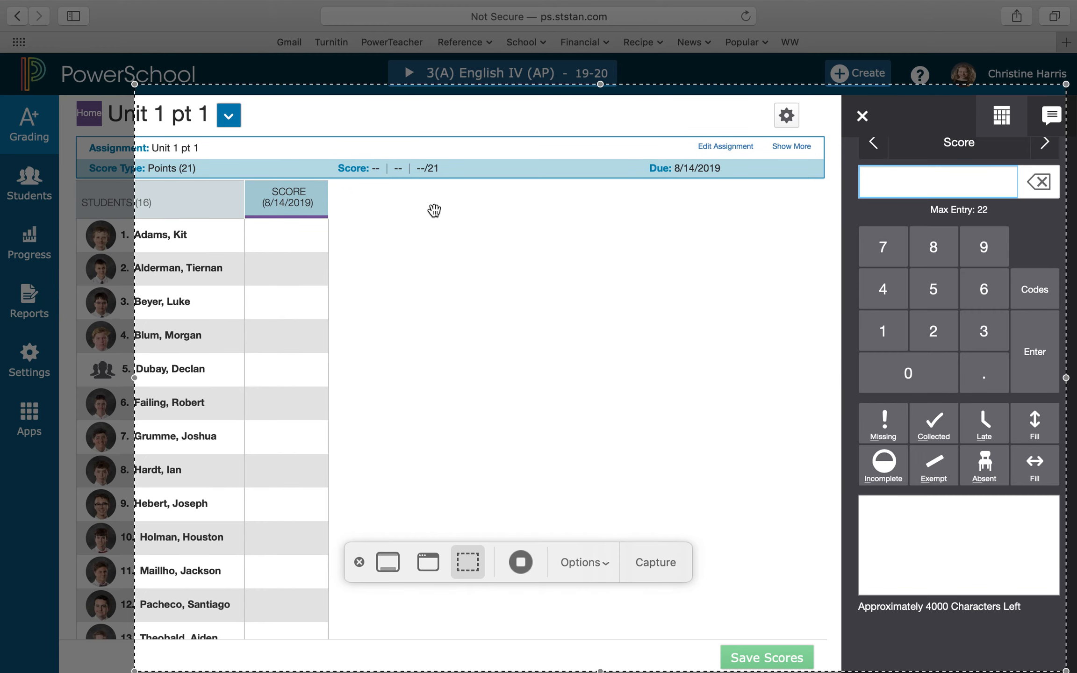